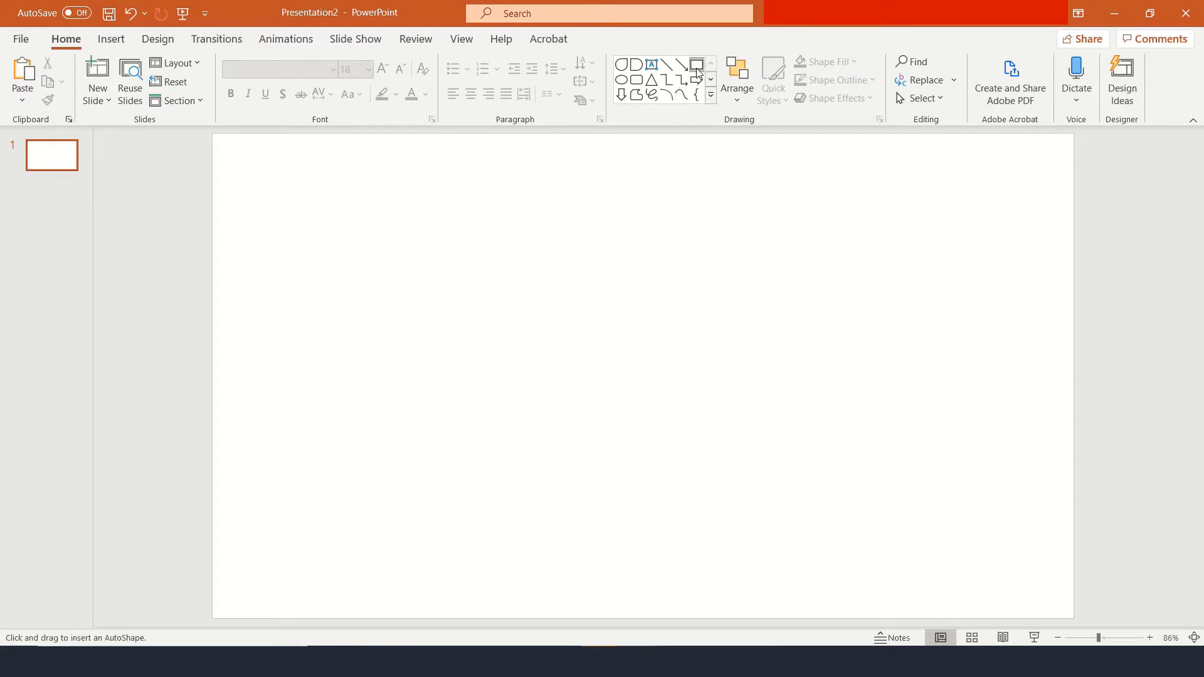
# Draw a body rectangle about 2.29" high by 3.48" wide mid-slide and a narrower chimney rectangle above it, starting at the slide's top edge.
pyautogui.moveTo(526, 314)
pyautogui.mouseDown()
pyautogui.moveTo(758, 458)
pyautogui.moveTo(714, 427)
pyautogui.moveTo(753, 467)
pyautogui.mouseUp()
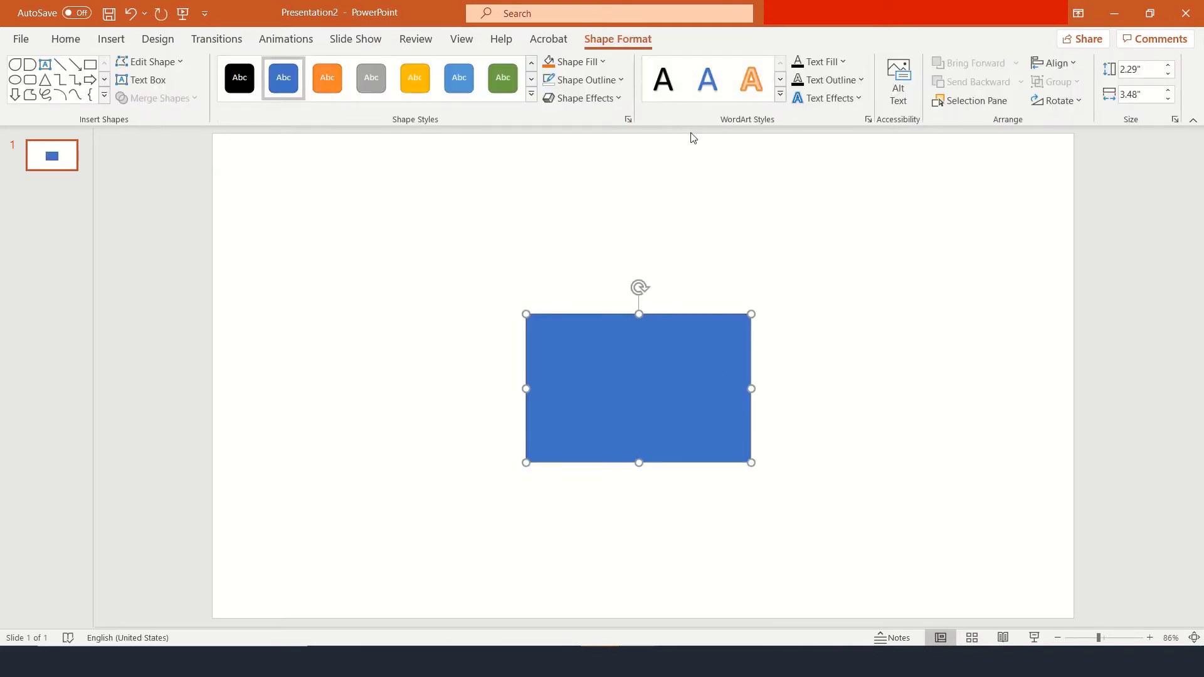
pyautogui.click(699, 218)
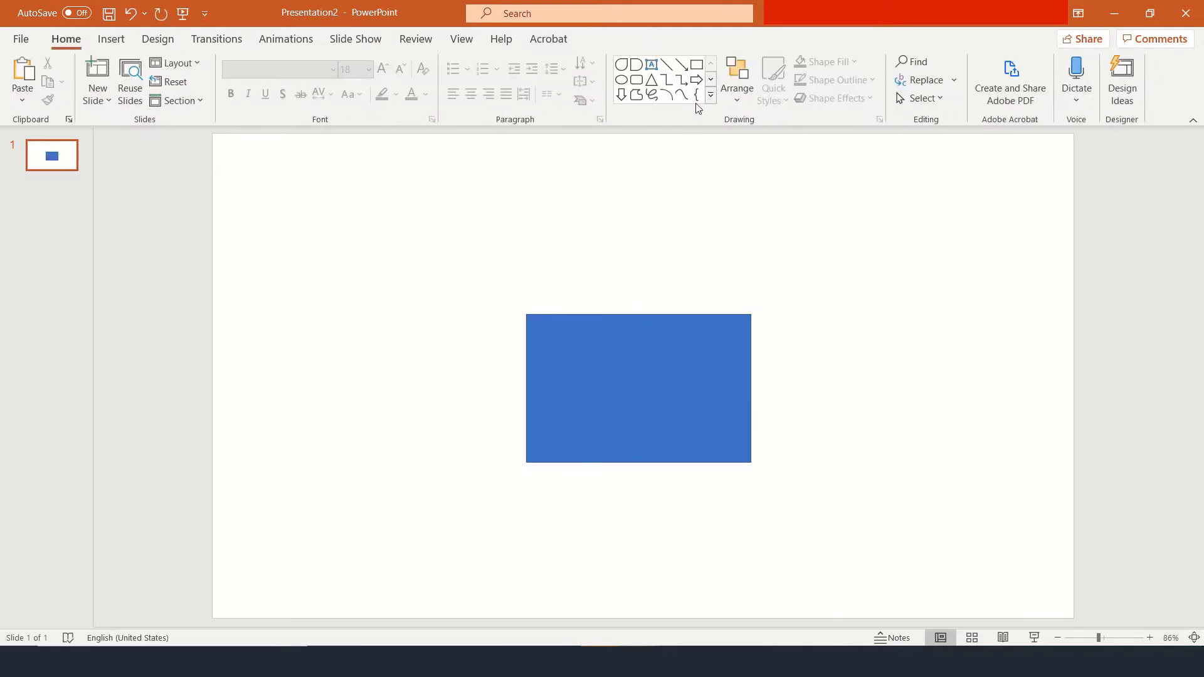
pyautogui.click(697, 69)
pyautogui.moveTo(581, 134); pyautogui.dragTo(708, 296)
pyautogui.moveTo(580, 216); pyautogui.dragTo(565, 216)
pyautogui.click(762, 344)
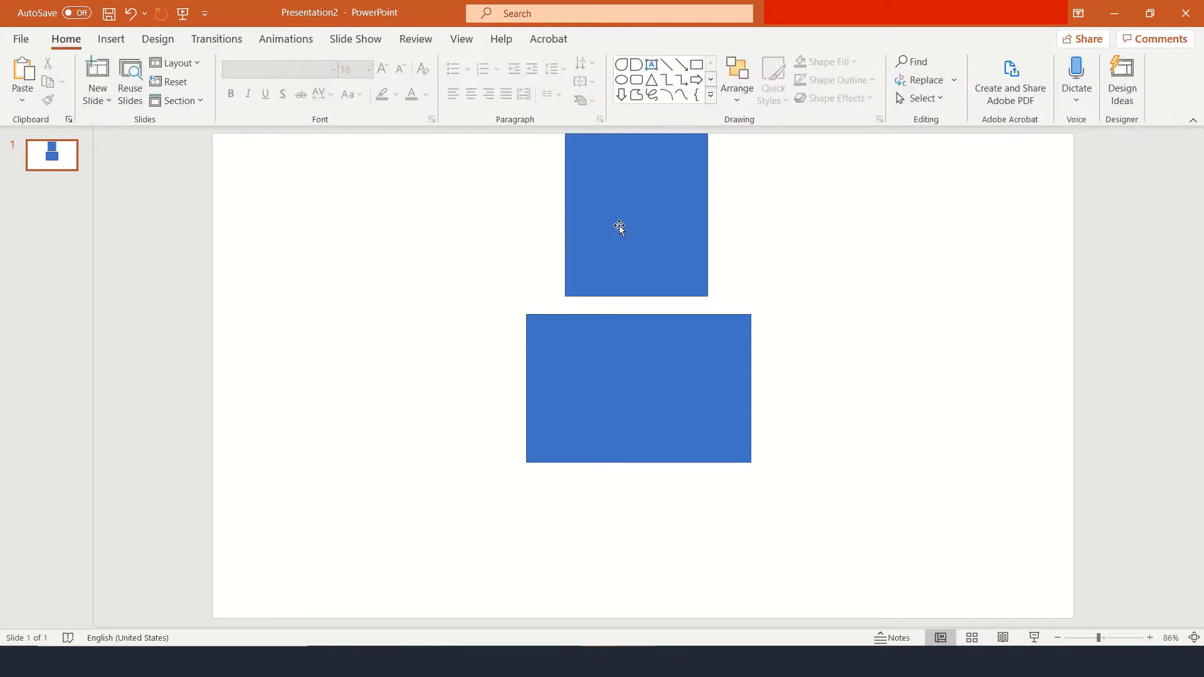
# Draw a mantel rectangle about 0.54" high by 4.57" wide across the gap between the chimney and the body.
pyautogui.click(697, 67)
pyautogui.moveTo(485, 278); pyautogui.dragTo(781, 313)
pyautogui.press('Escape')
pyautogui.click(650, 210)
pyautogui.moveTo(650, 210); pyautogui.dragTo(652, 211)
pyautogui.click(730, 298)
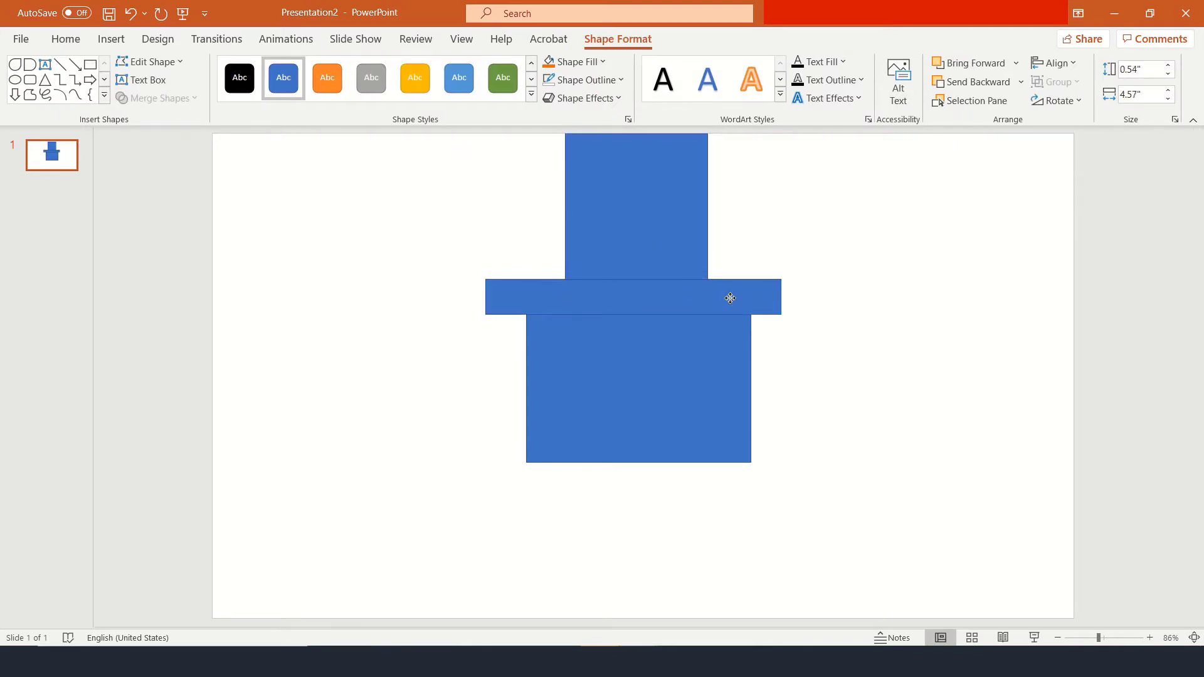
# Shift the mantel and the body rectangle sideways to line them up beneath the chimney.
pyautogui.moveTo(729, 298); pyautogui.dragTo(737, 298)
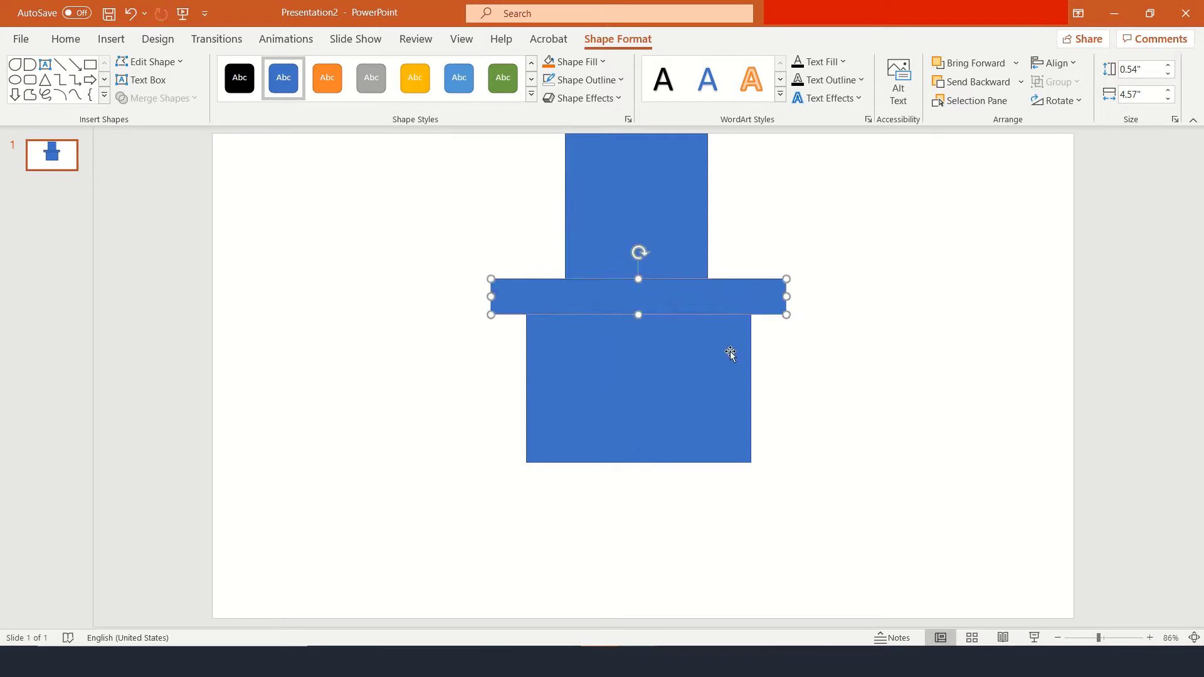
pyautogui.click(710, 366)
pyautogui.moveTo(710, 366); pyautogui.dragTo(708, 366)
pyautogui.click(792, 373)
# Duplicate the mantel rectangle and place the copy directly beneath the body as the base.
pyautogui.click(739, 313)
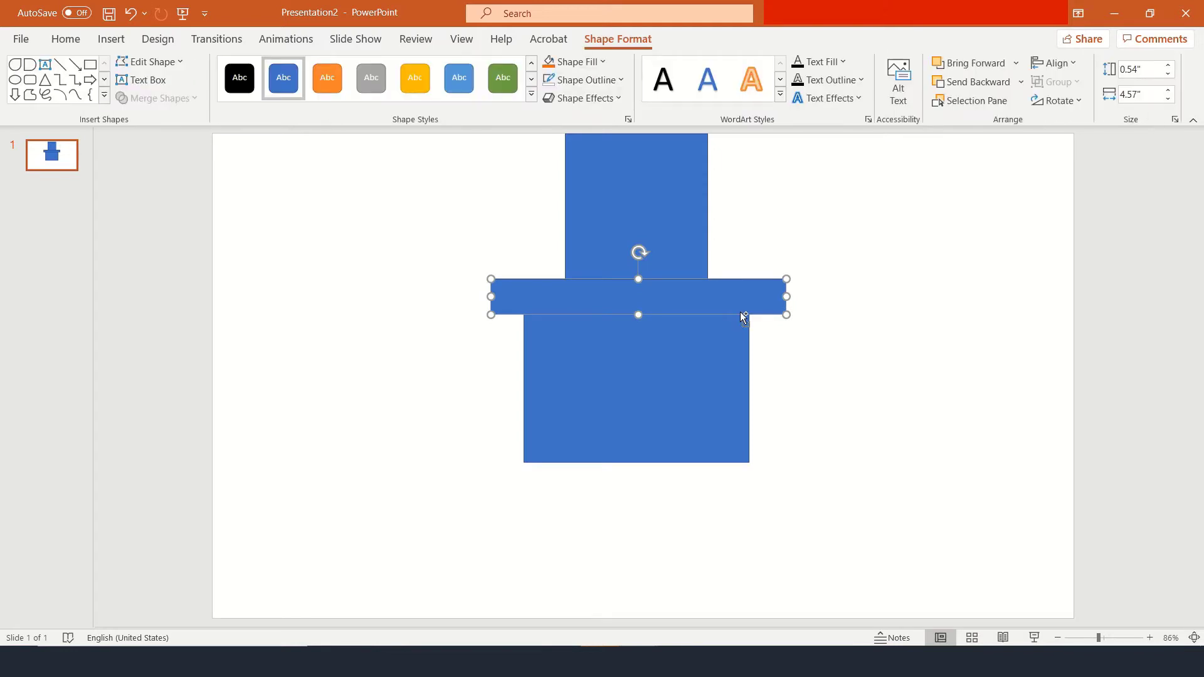
pyautogui.moveTo(733, 301); pyautogui.dragTo(713, 486)
pyautogui.click(934, 395)
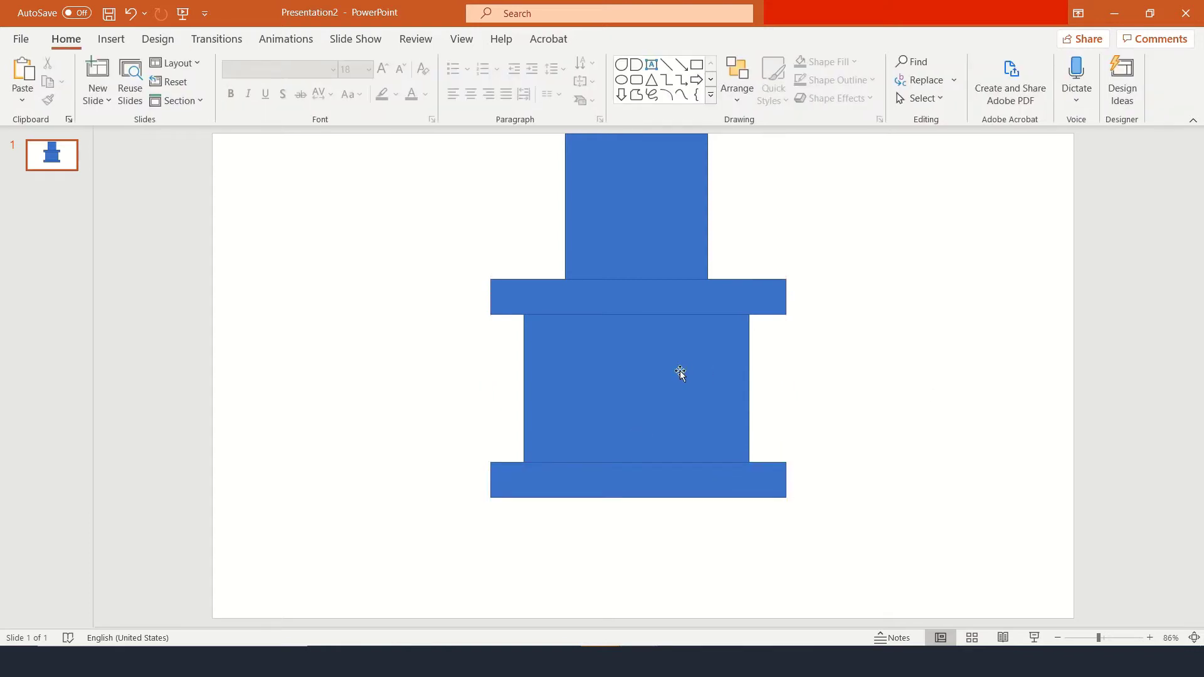
# Draw a D-shaped delay shape, turn it into an upright arch about 2.52" wide by 1.99" high, and centre it in the body as the firebox.
pyautogui.click(636, 64)
pyautogui.moveTo(833, 214); pyautogui.dragTo(961, 376)
pyautogui.moveTo(897, 183); pyautogui.dragTo(640, 416)
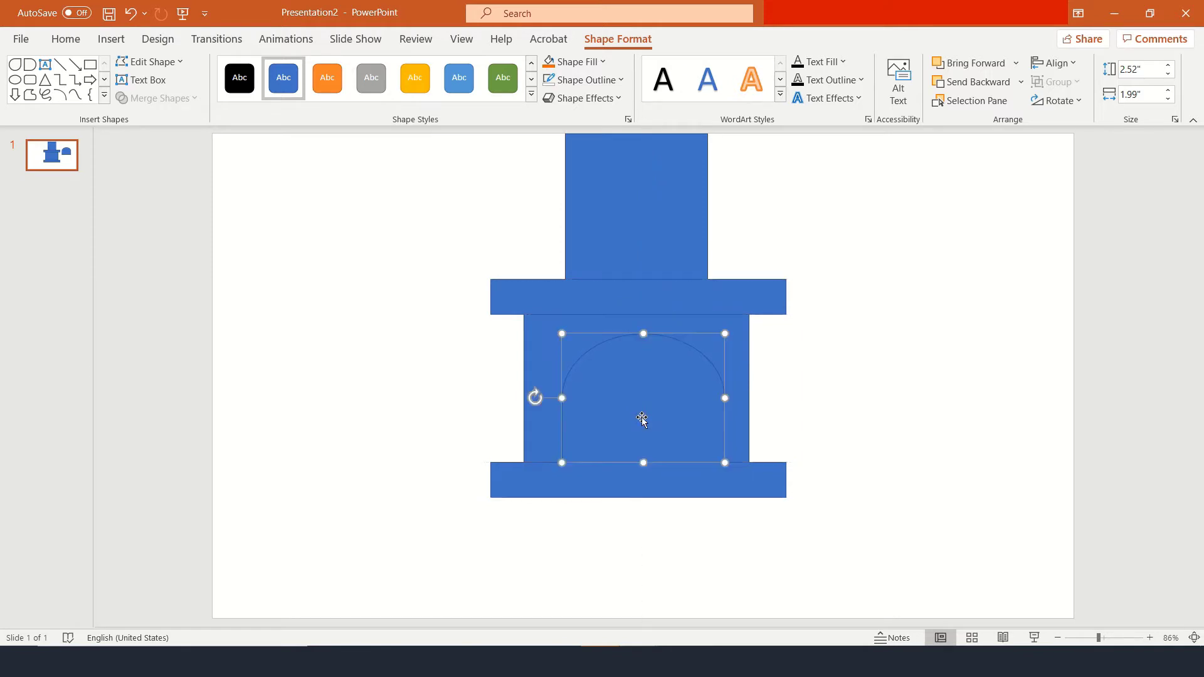
pyautogui.click(800, 368)
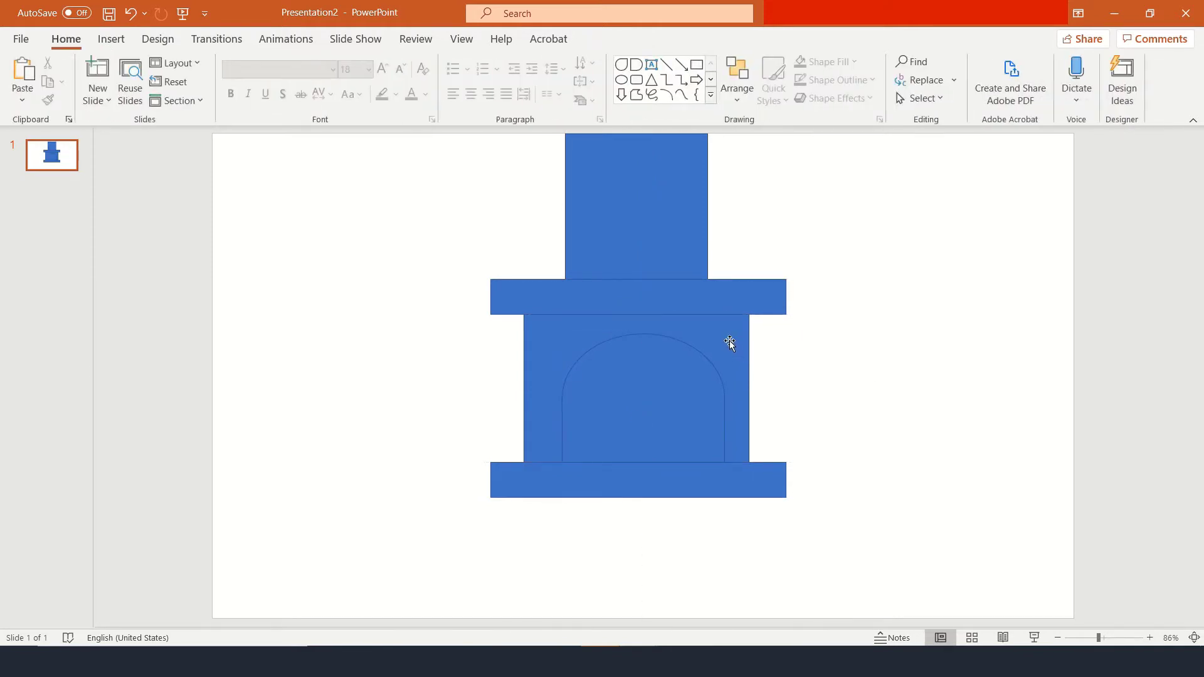
pyautogui.moveTo(697, 371); pyautogui.dragTo(692, 372)
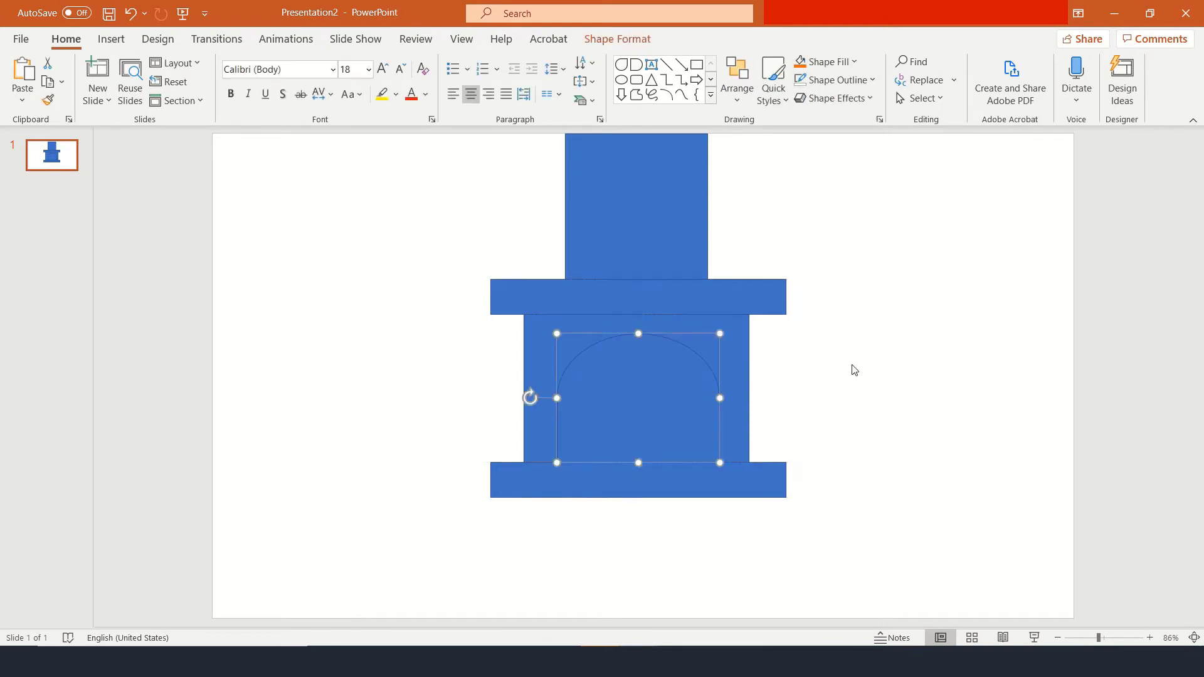
pyautogui.click(854, 369)
# Nudge the mantel rectangle up very slightly against the chimney.
pyautogui.click(614, 239)
pyautogui.keyDown('shift'); pyautogui.click(722, 338); pyautogui.keyUp('shift')
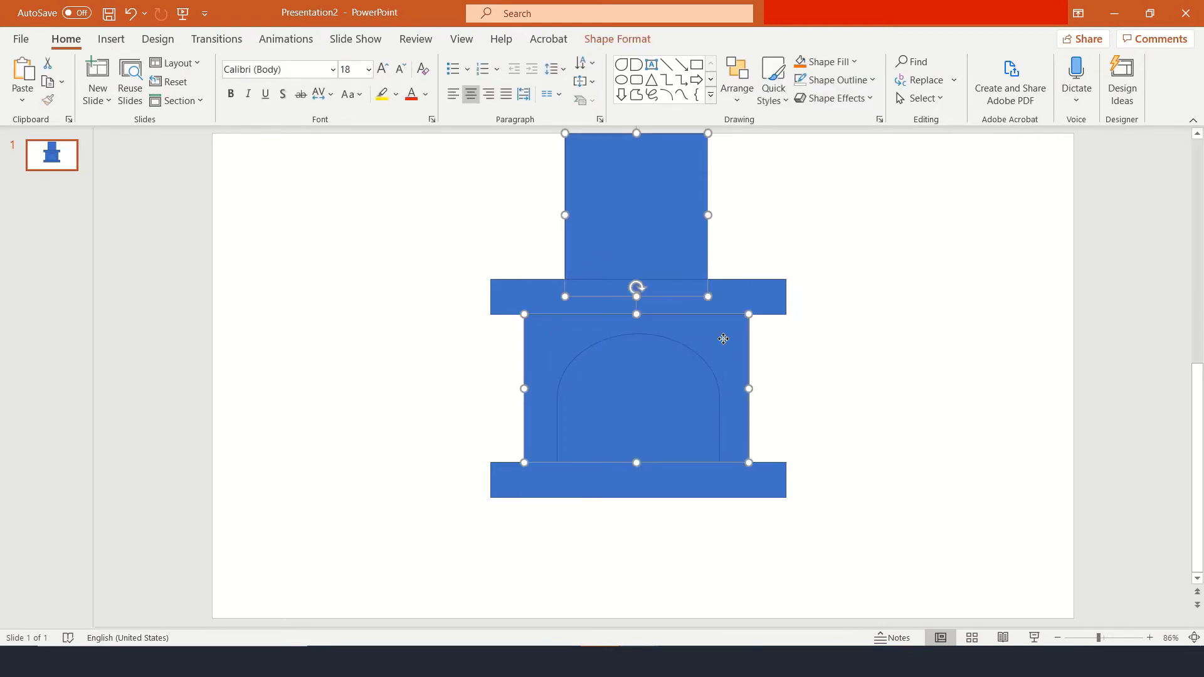
pyautogui.click(808, 317)
pyautogui.moveTo(759, 302); pyautogui.dragTo(759, 301)
pyautogui.click(890, 333)
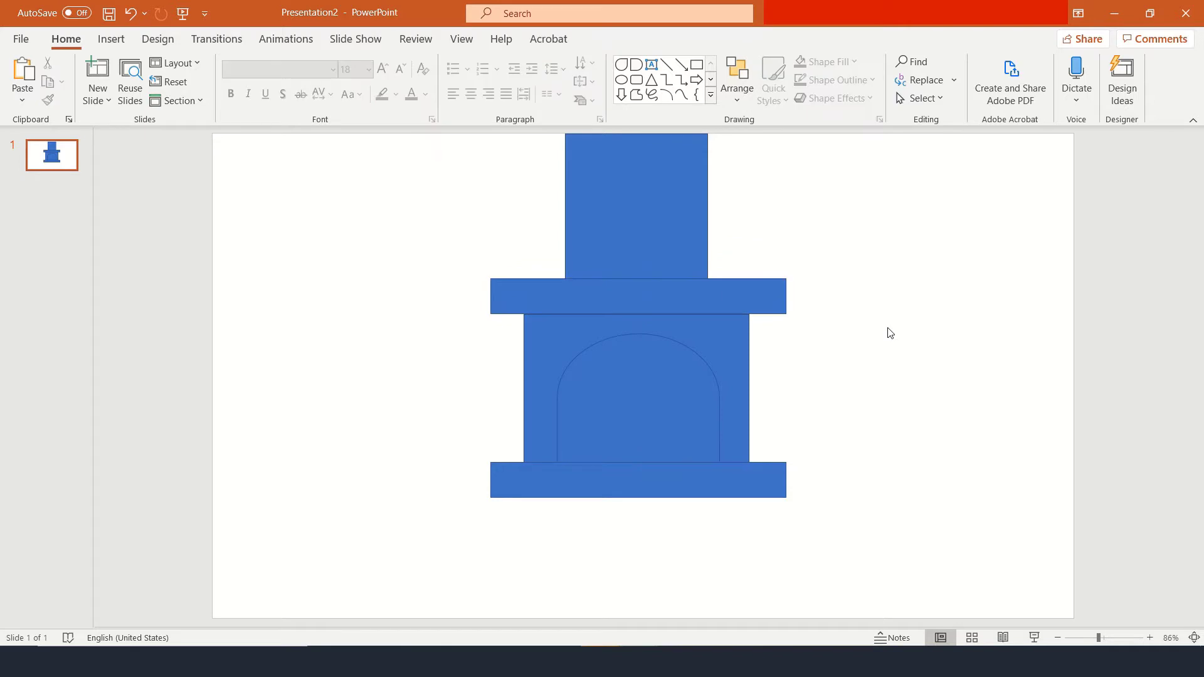
# Widen the body rectangle evenly on both sides, keeping it slightly narrower than the mantel and base.
pyautogui.click(742, 350)
pyautogui.moveTo(750, 387)
pyautogui.mouseDown()
pyautogui.moveTo(770, 388)
pyautogui.moveTo(741, 380)
pyautogui.moveTo(742, 366)
pyautogui.mouseUp()
pyautogui.click(822, 396)
pyautogui.click(830, 407)
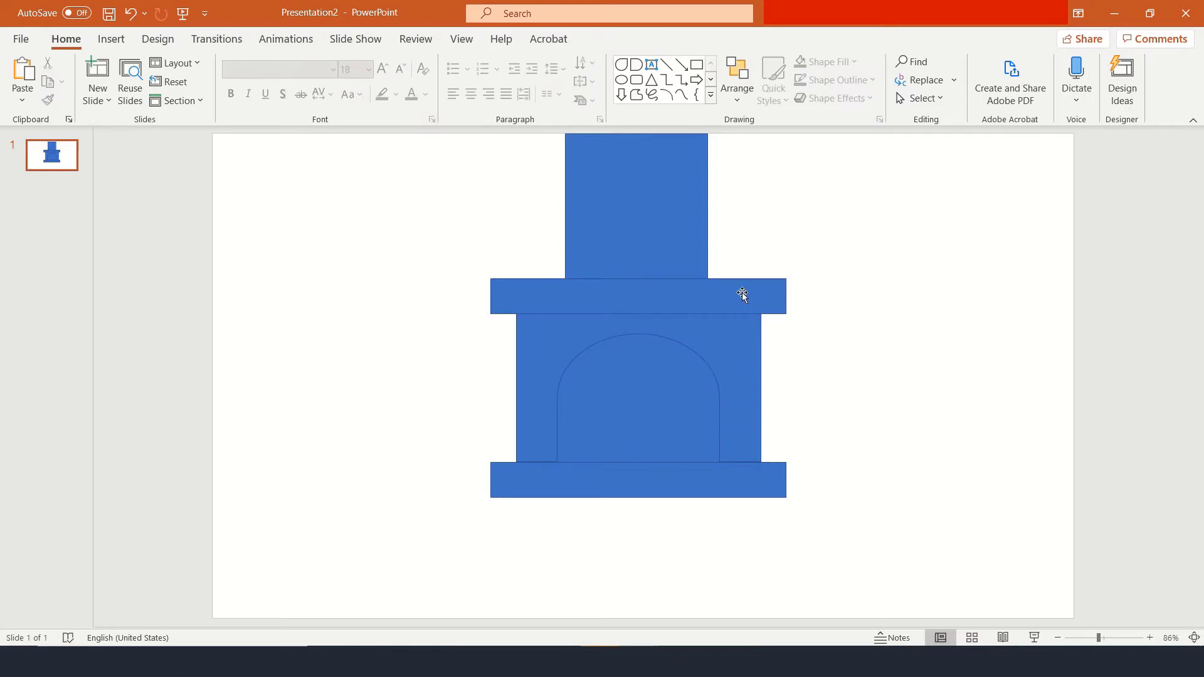
# Fill the chimney and body rectangles together with the horizontal brick pattern.
pyautogui.click(666, 237)
pyautogui.keyDown('shift'); pyautogui.click(727, 361); pyautogui.keyUp('shift')
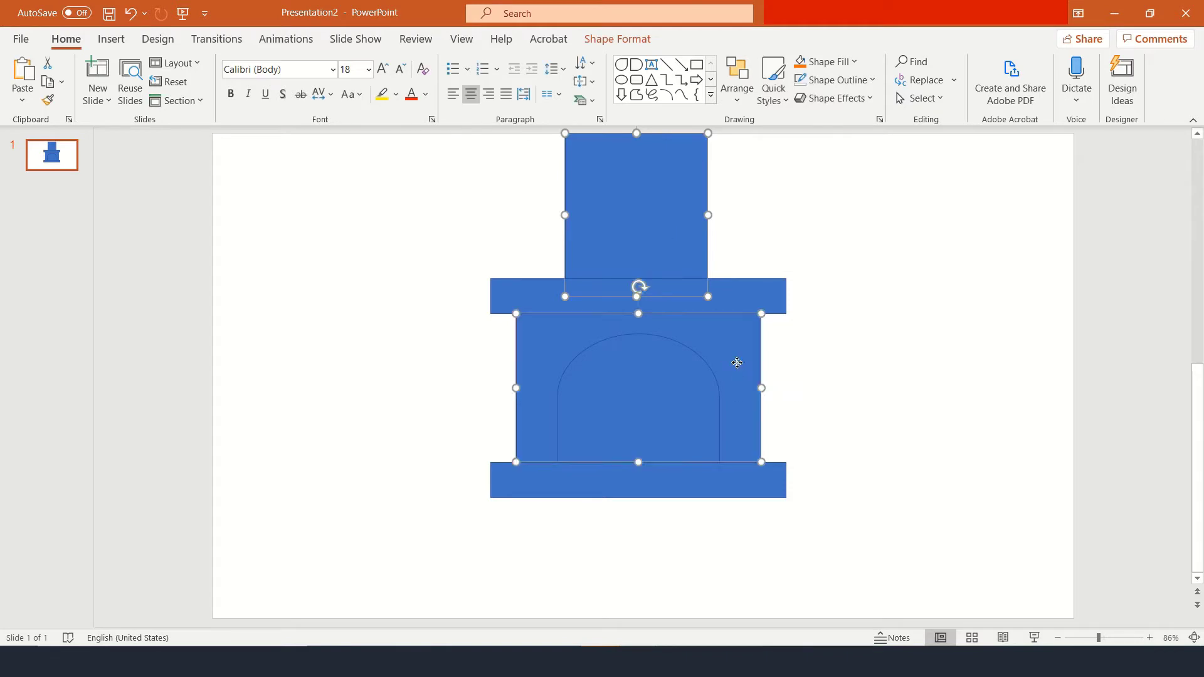
pyautogui.click(818, 61)
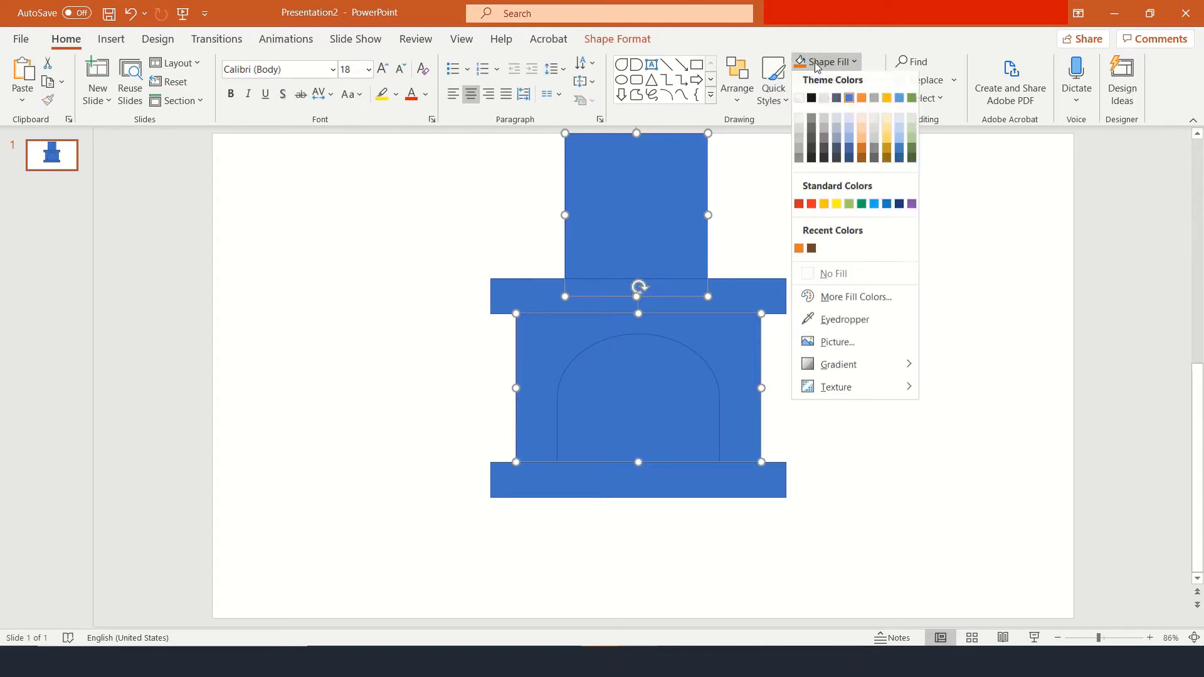
pyautogui.moveTo(879, 391)
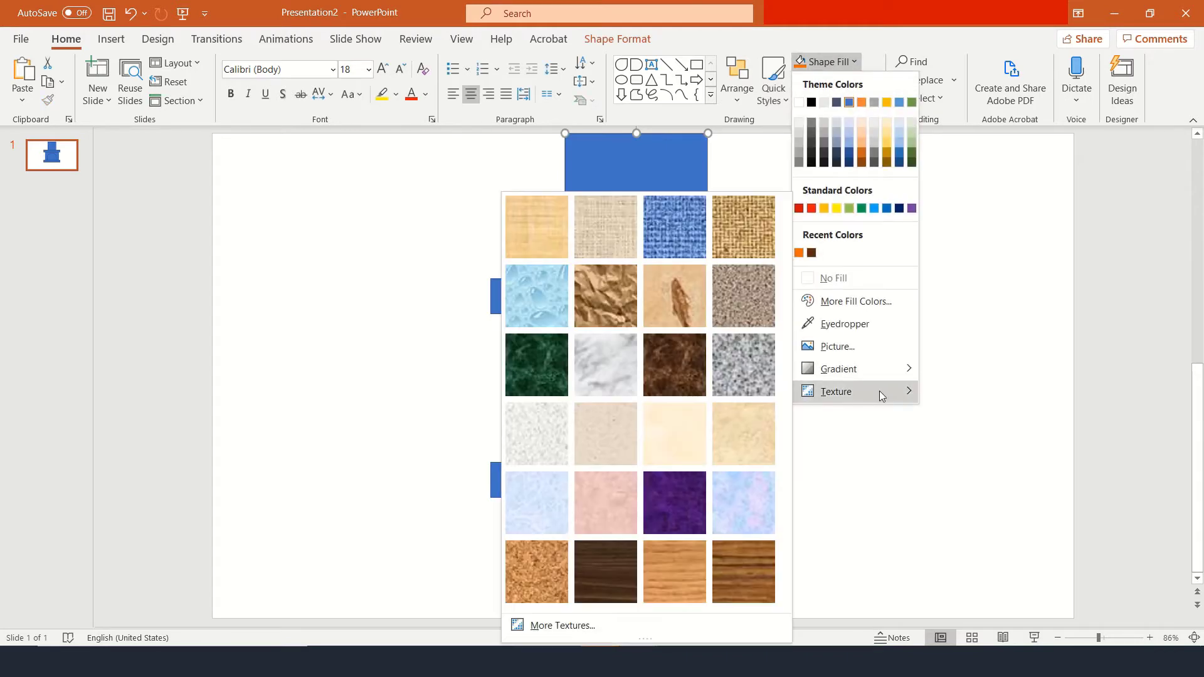
pyautogui.click(626, 631)
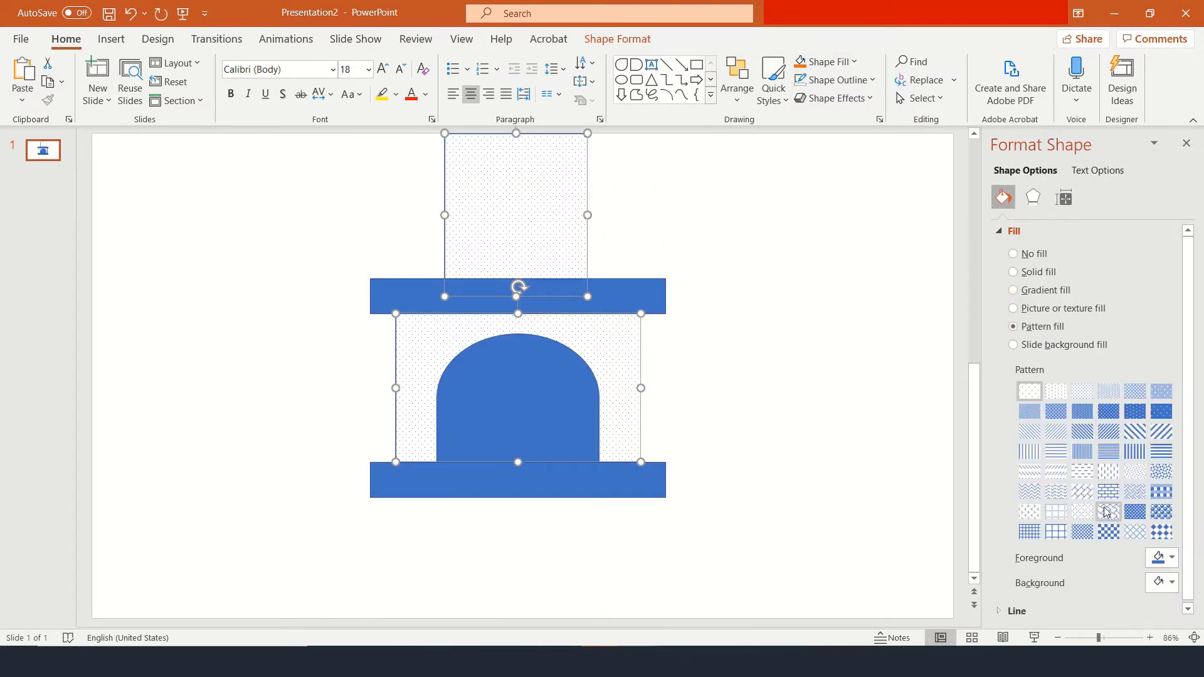
pyautogui.click(1107, 493)
# Color the brick pattern with an Orange, Accent 2, Darker 50% foreground and the recent dark brown as background.
pyautogui.click(1173, 563)
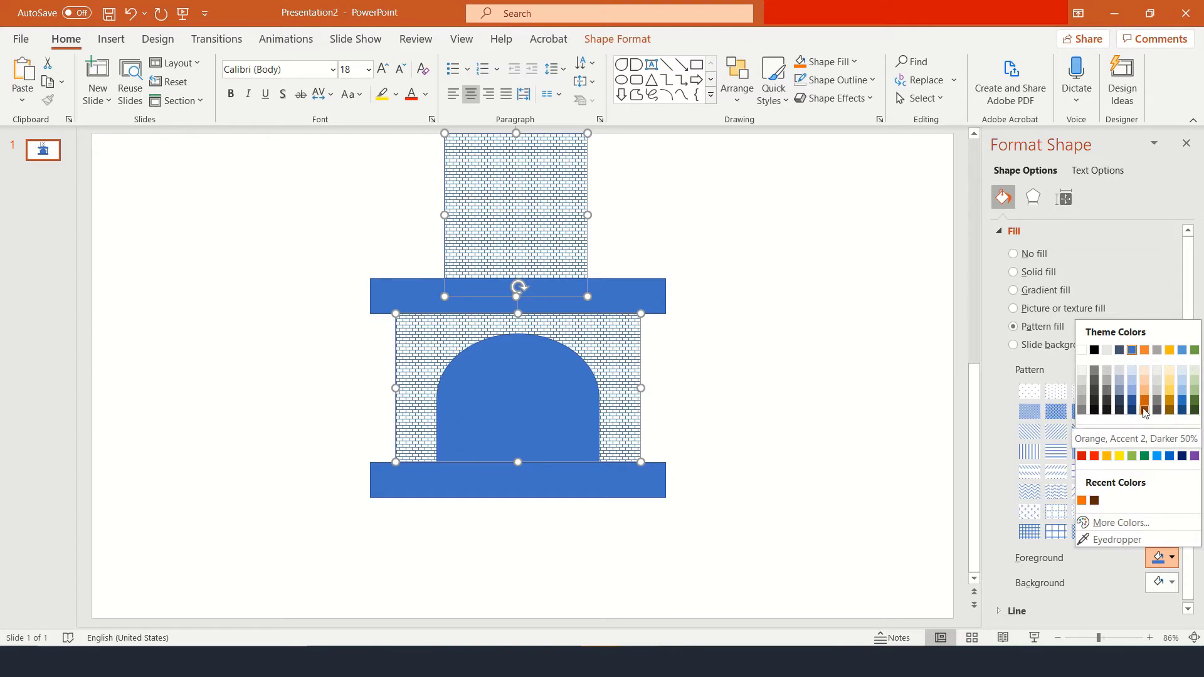
pyautogui.click(1144, 411)
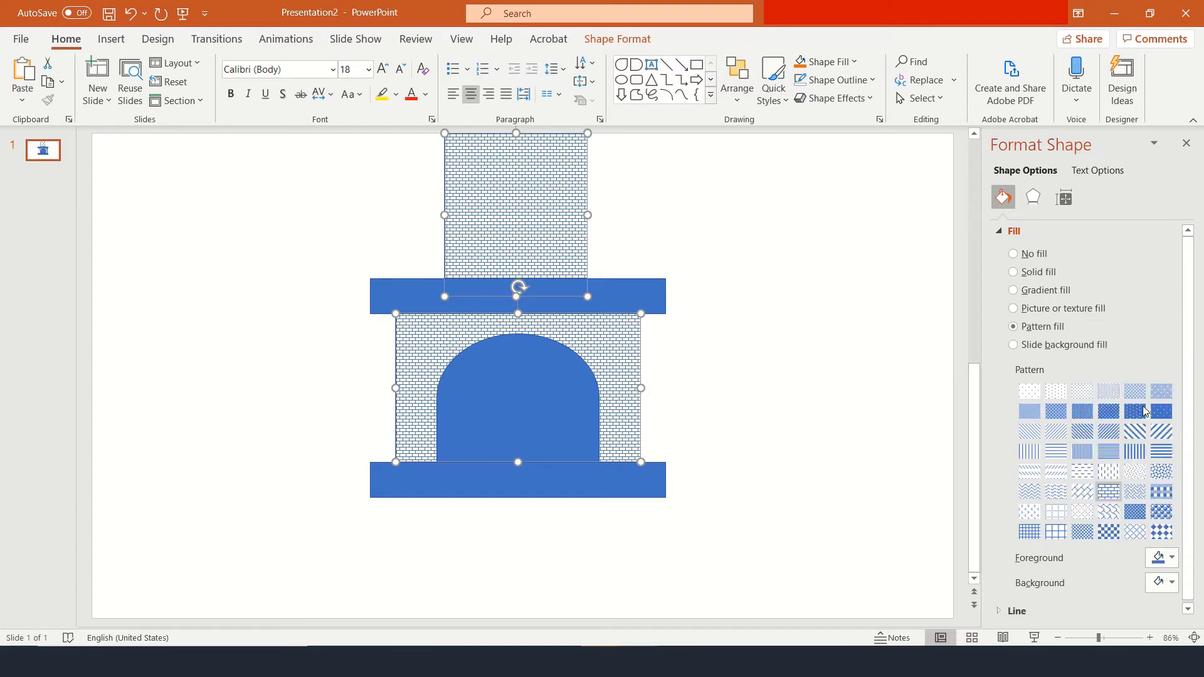
pyautogui.click(1170, 584)
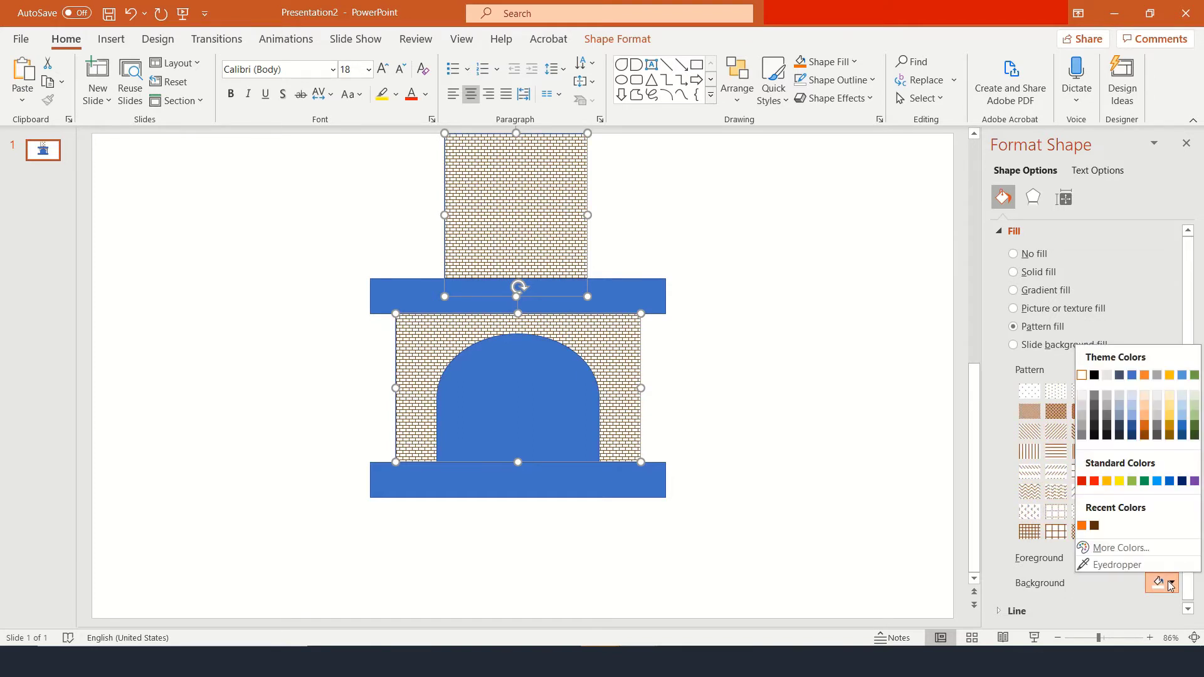
pyautogui.click(1094, 527)
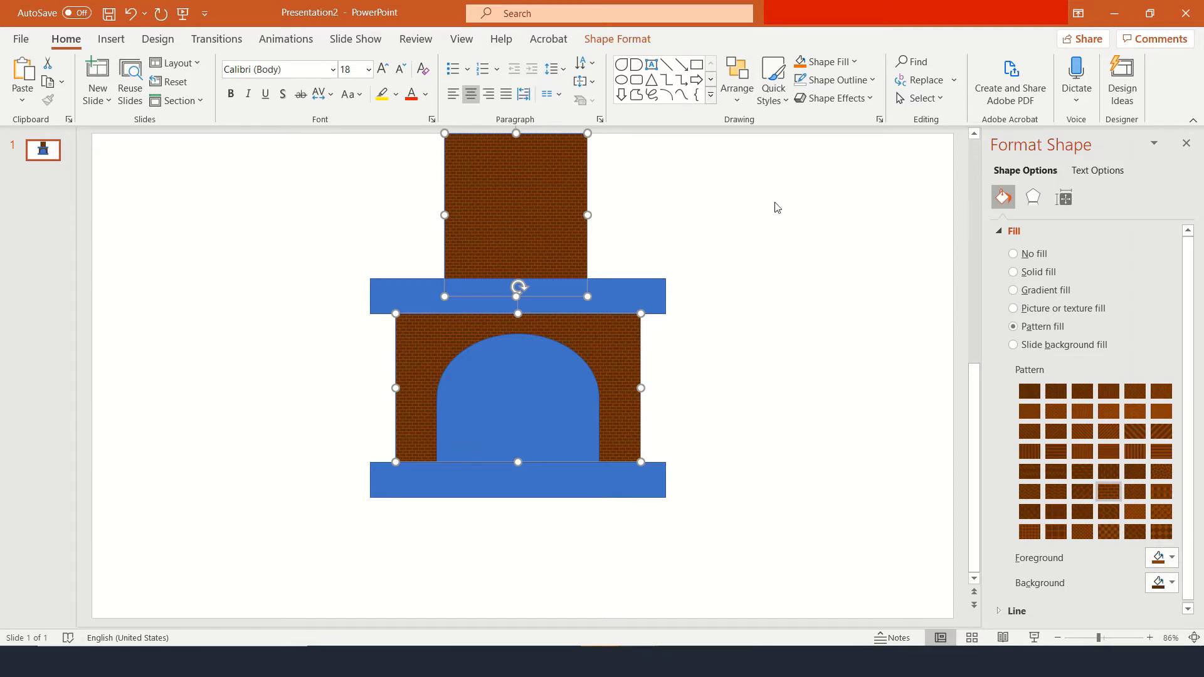
pyautogui.click(793, 199)
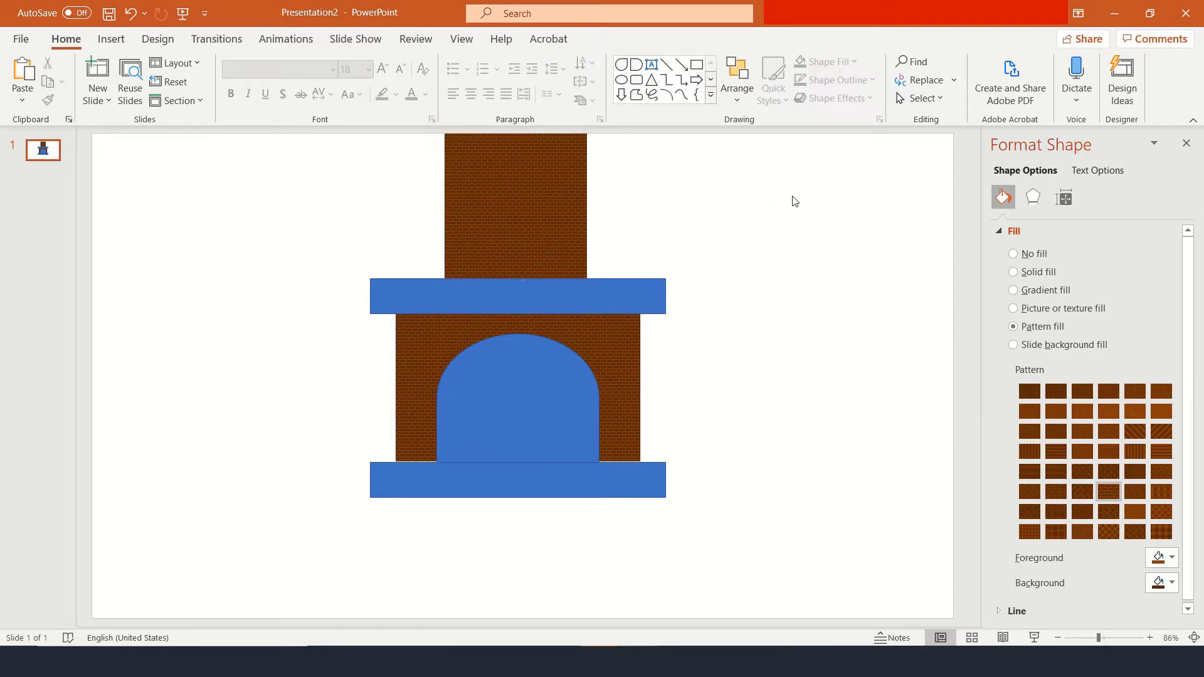
# Fill the mantel and base rectangles with the recent dark brown as a solid color.
pyautogui.click(570, 299)
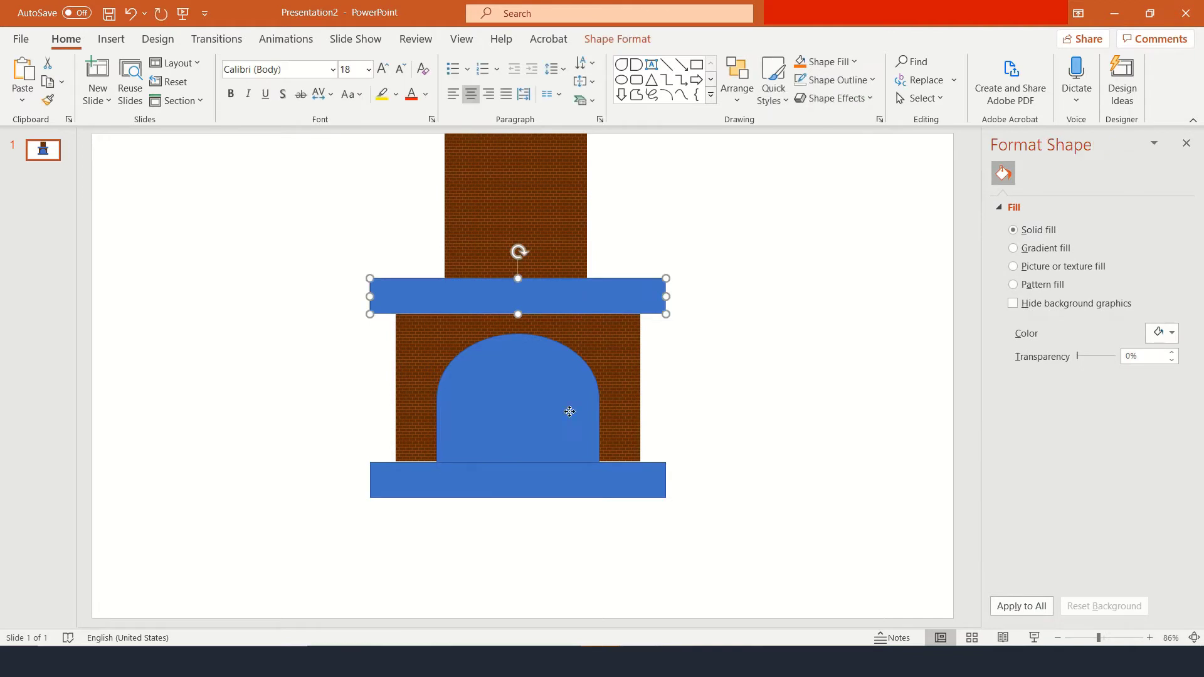
pyautogui.keyDown('shift'); pyautogui.click(567, 483); pyautogui.keyUp('shift')
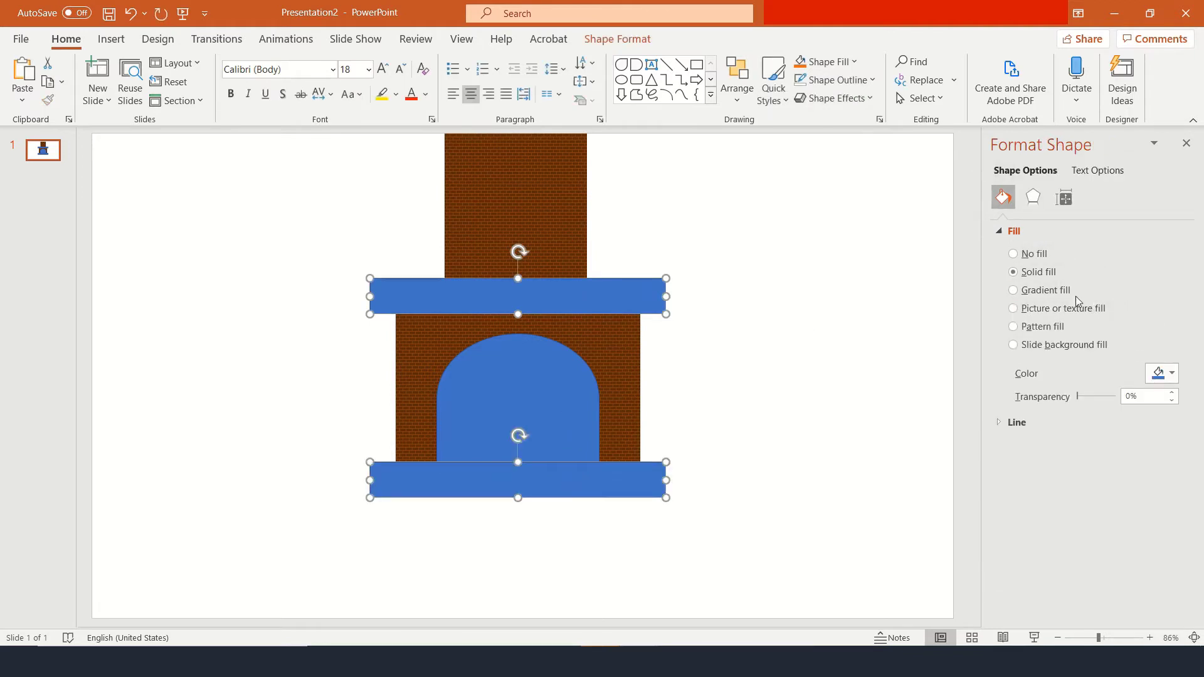
pyautogui.click(1171, 373)
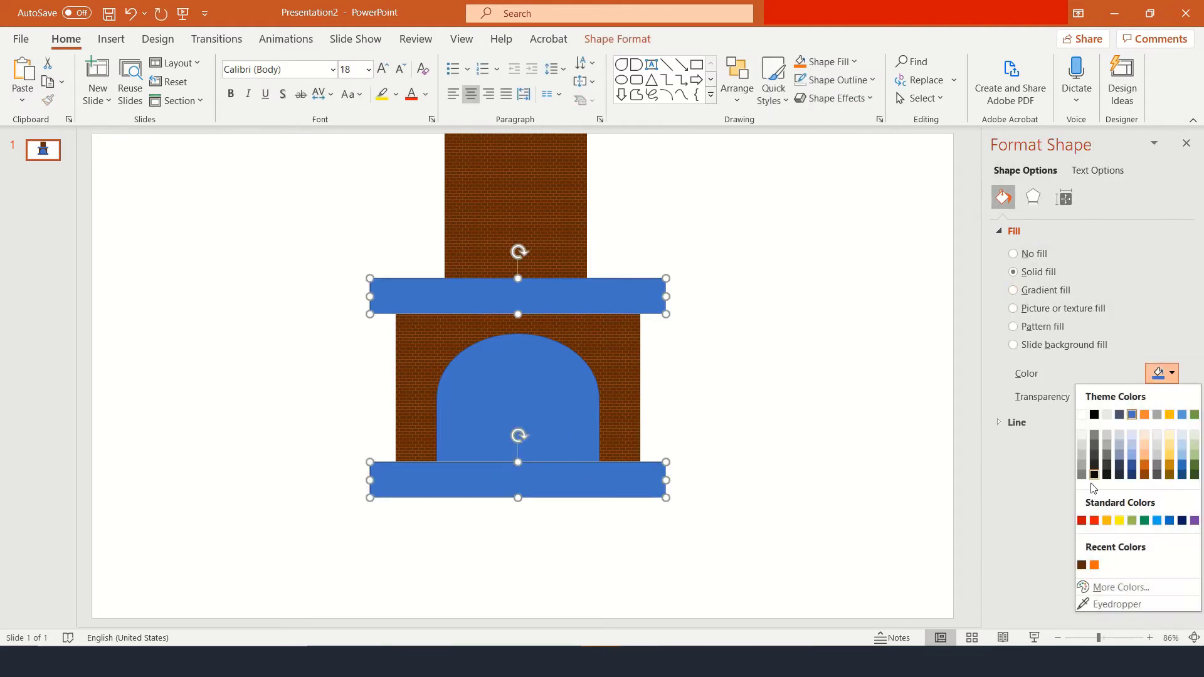
pyautogui.click(1081, 565)
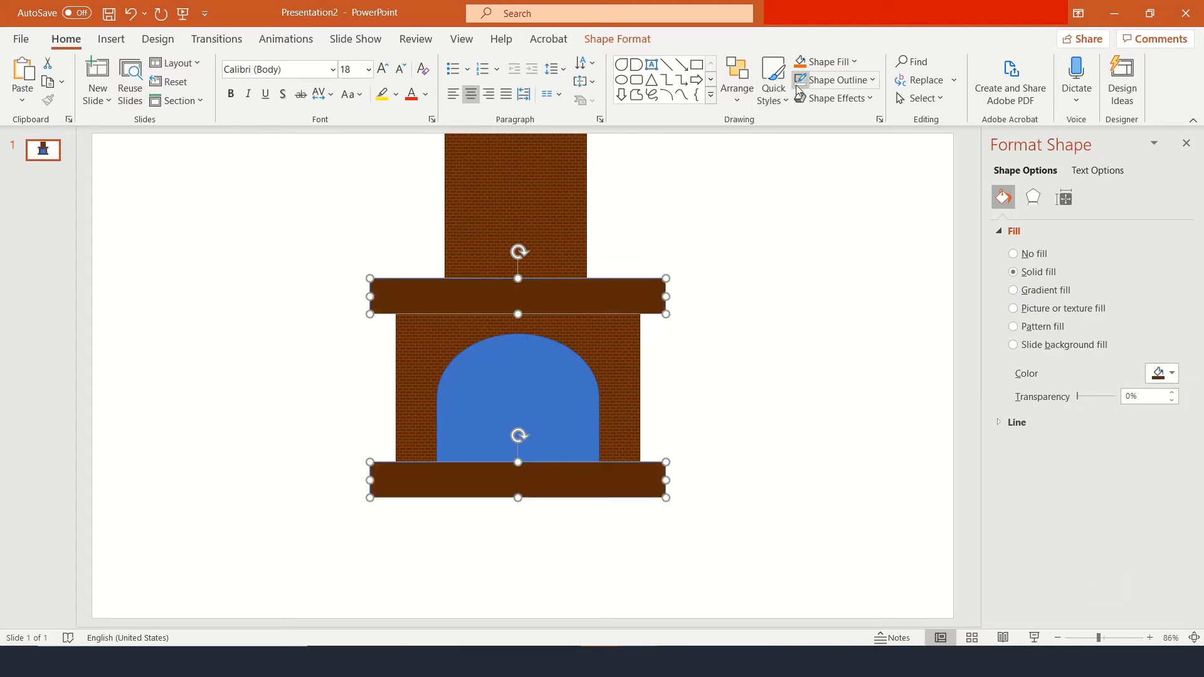
pyautogui.click(743, 292)
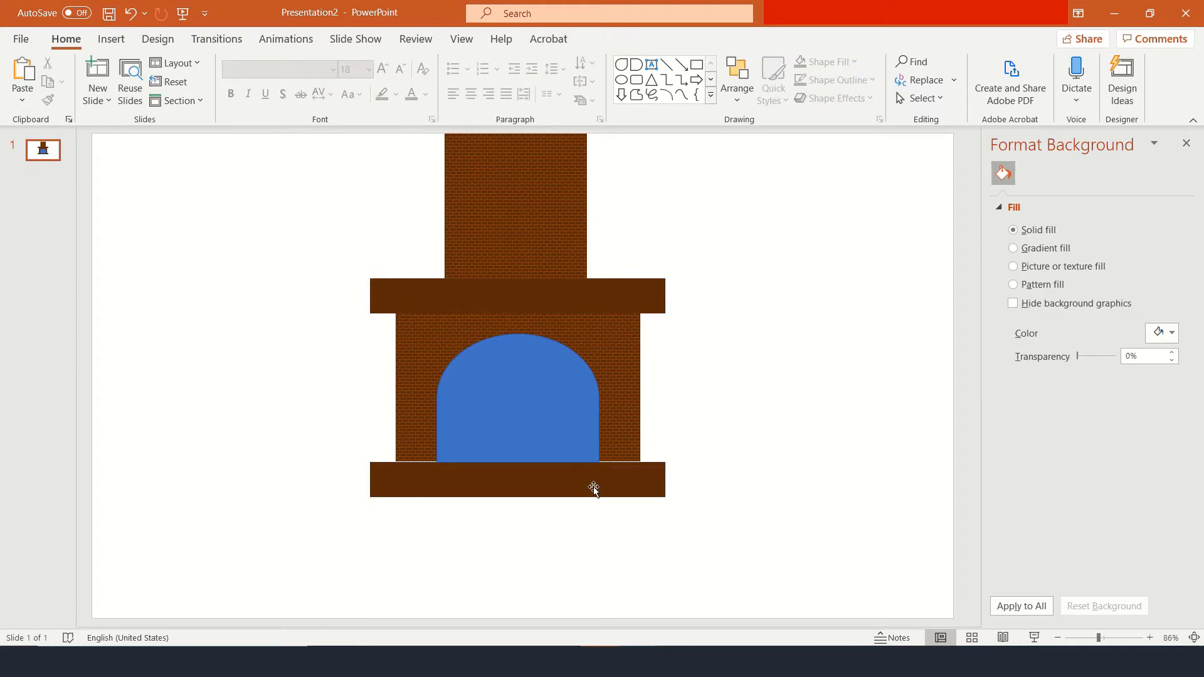
# Reposition the brick body between the mantel and base, and nudge the base up to close the gap beneath it.
pyautogui.click(609, 416)
pyautogui.moveTo(609, 416); pyautogui.dragTo(609, 415)
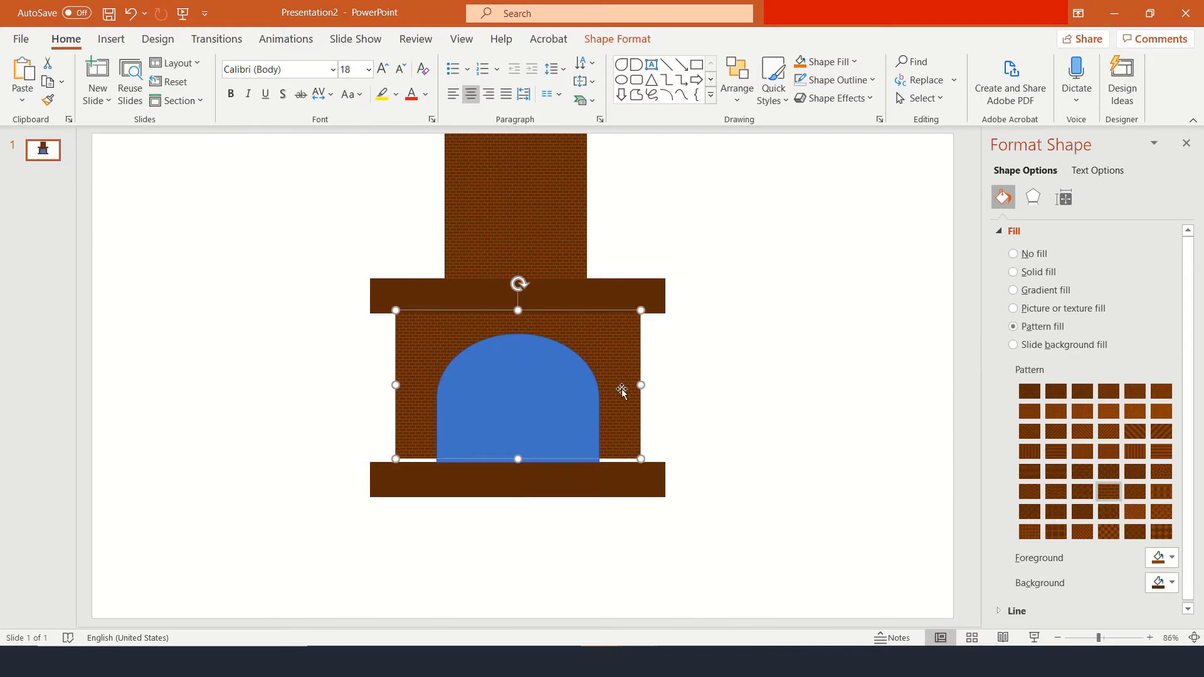
pyautogui.press('Down')
pyautogui.press('Down')
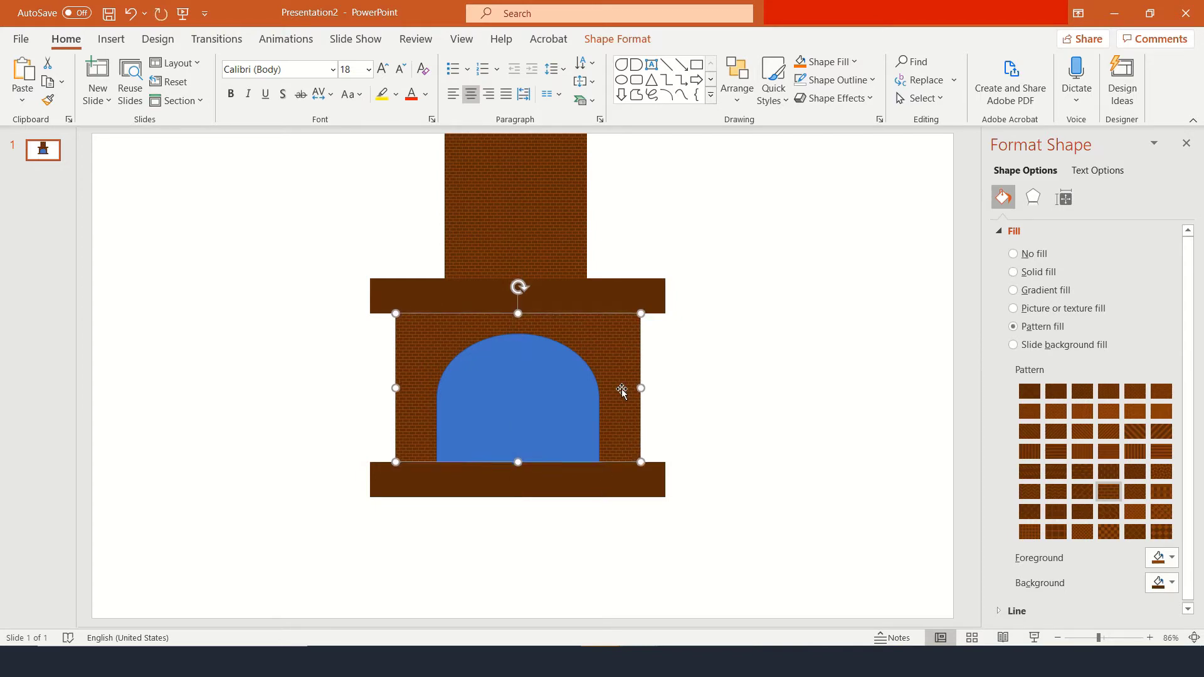
pyautogui.click(732, 379)
pyautogui.click(570, 480)
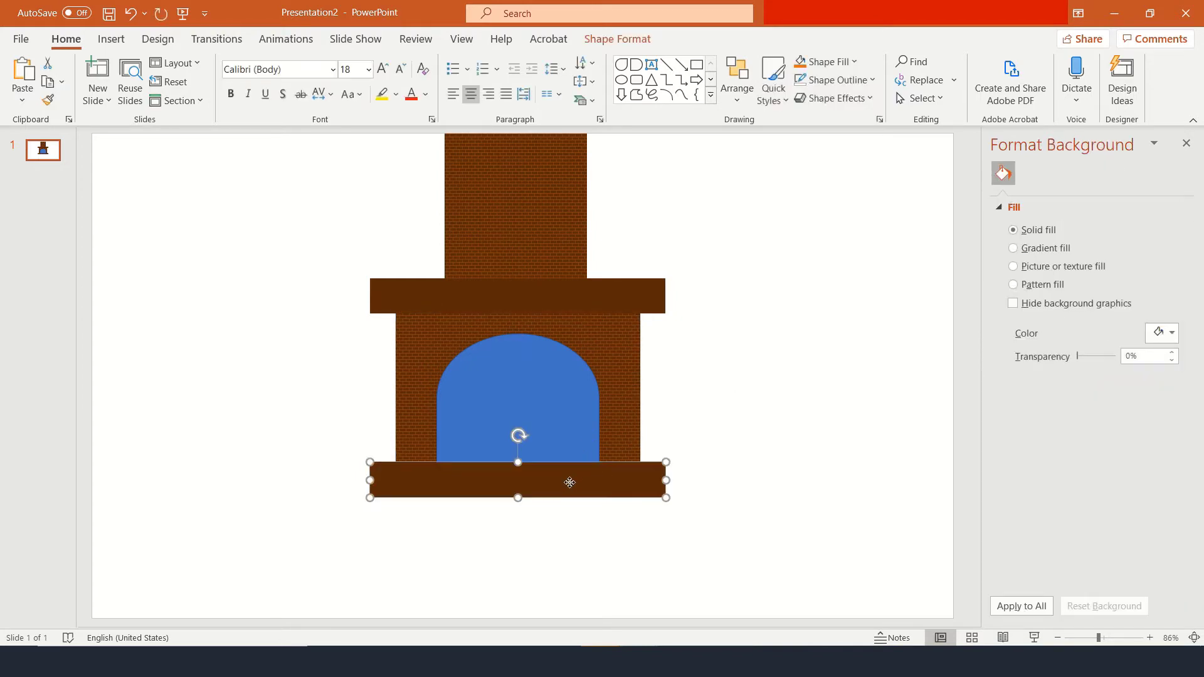
pyautogui.press('Up')
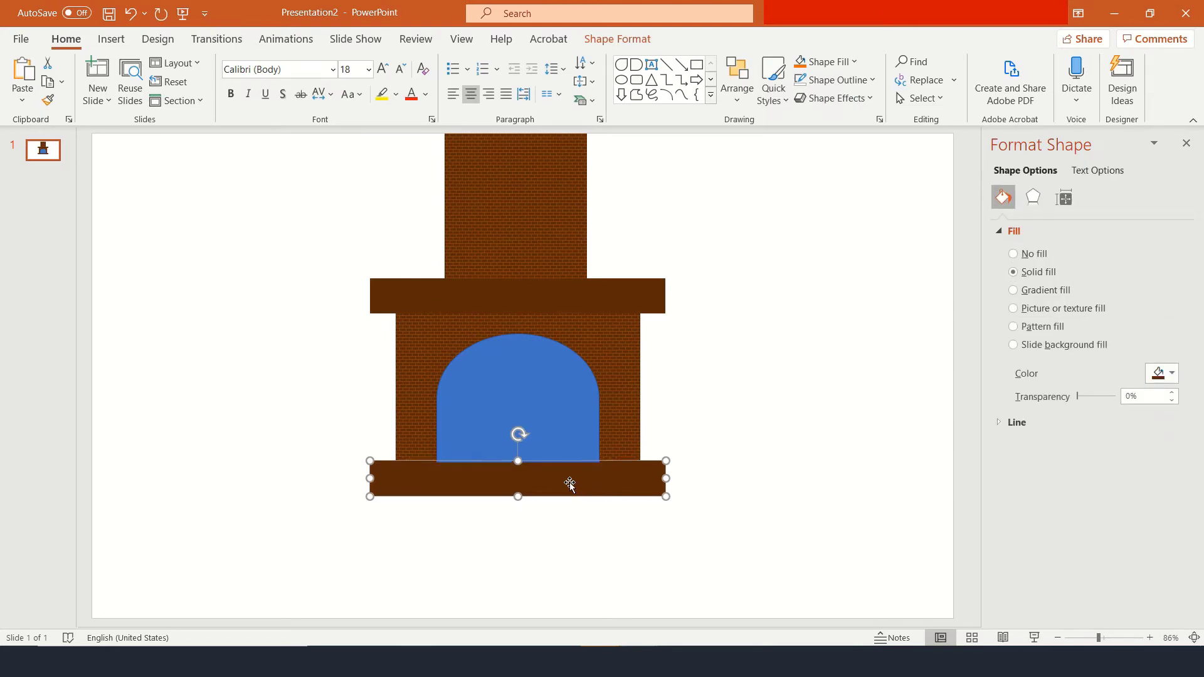
pyautogui.click(758, 395)
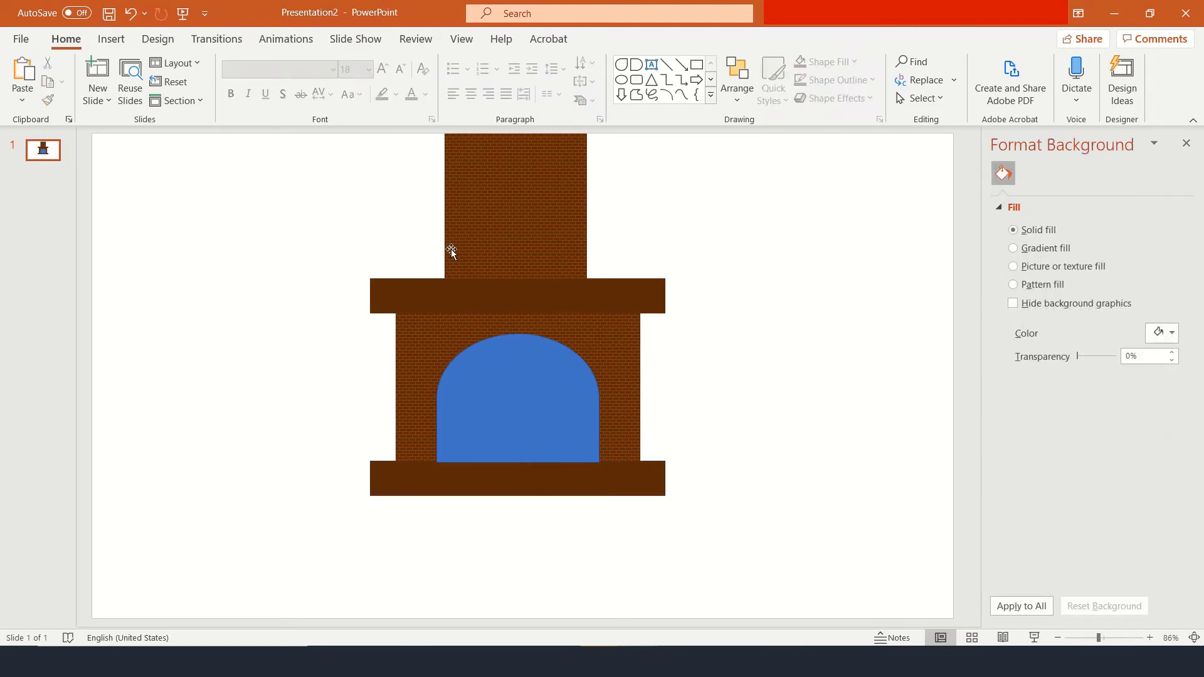
# Recolor the chimney and body brick pattern with the recent dark brown as foreground and Orange, Accent 2, Darker 50% as background.
pyautogui.click(465, 224)
pyautogui.keyDown('shift'); pyautogui.click(627, 390); pyautogui.keyUp('shift')
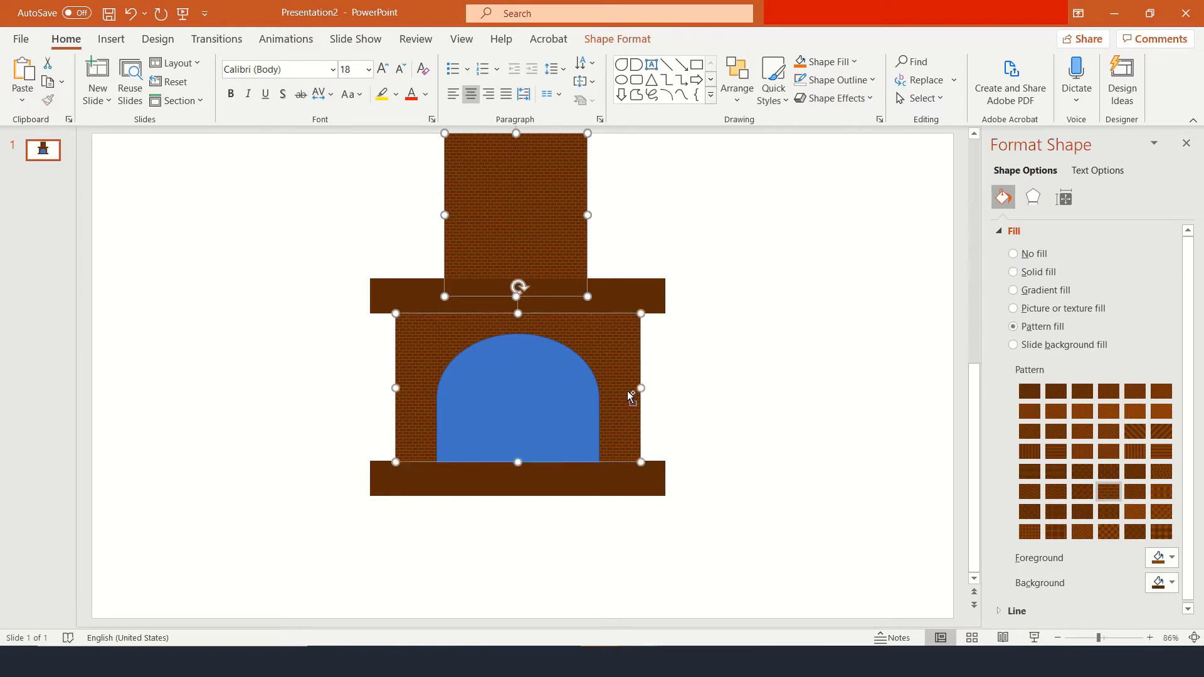
pyautogui.click(1171, 558)
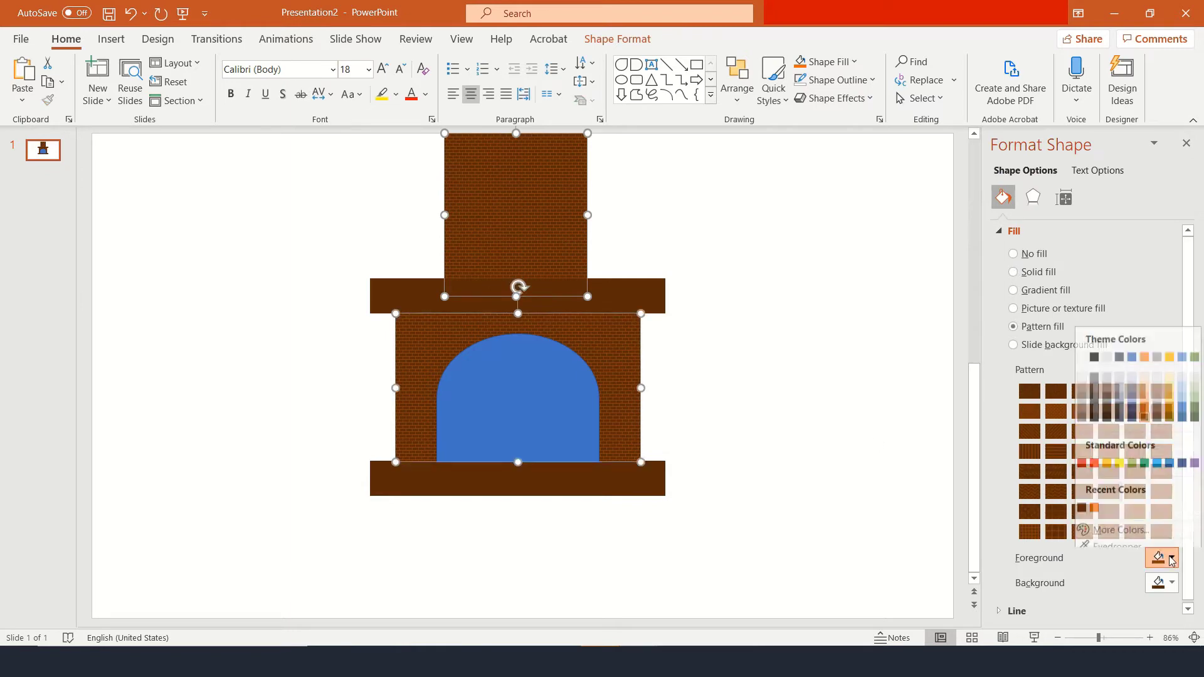
pyautogui.click(1081, 500)
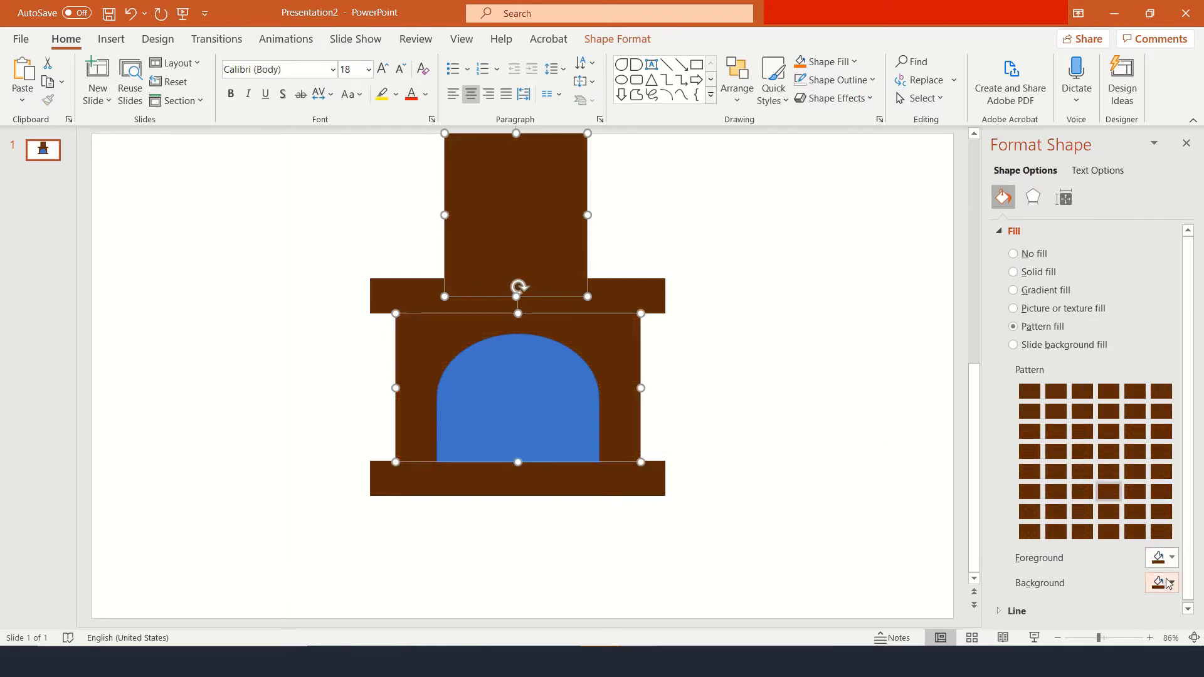
pyautogui.click(1171, 583)
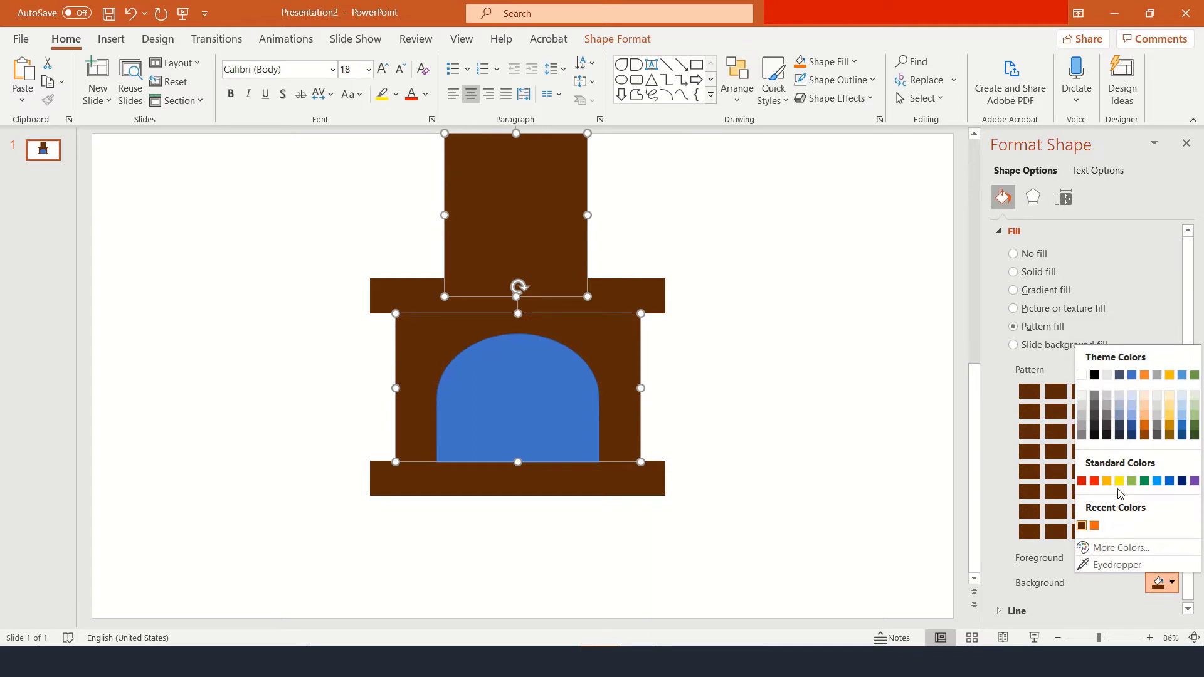
pyautogui.click(1144, 437)
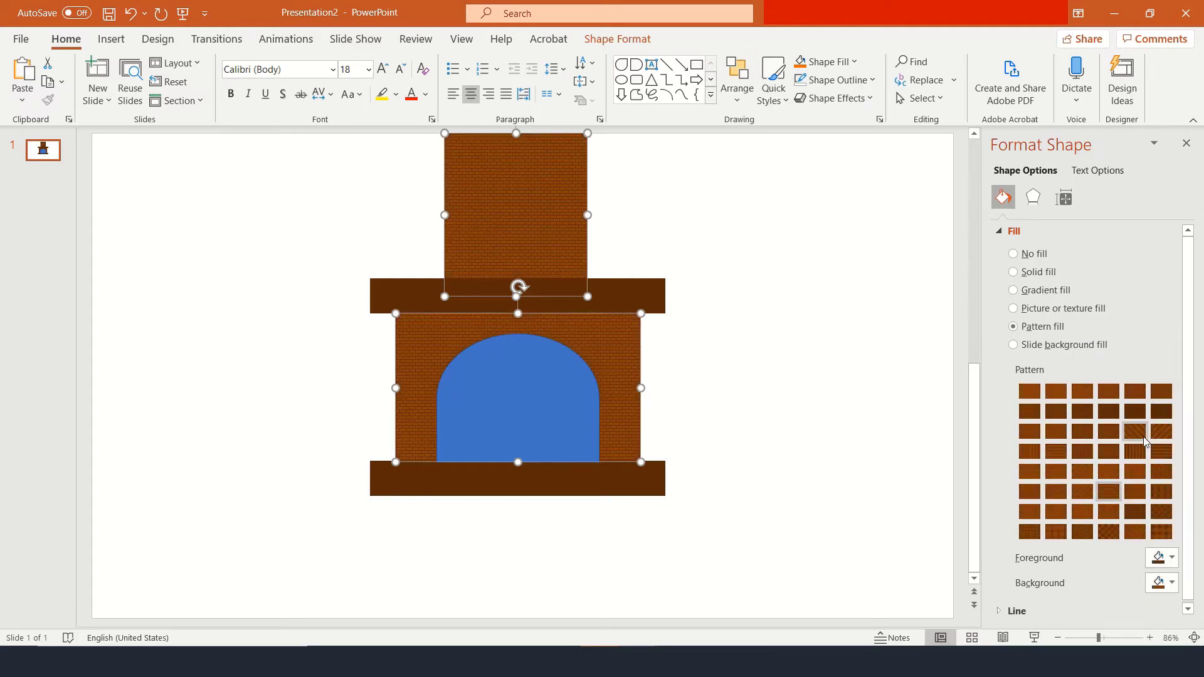
pyautogui.click(801, 368)
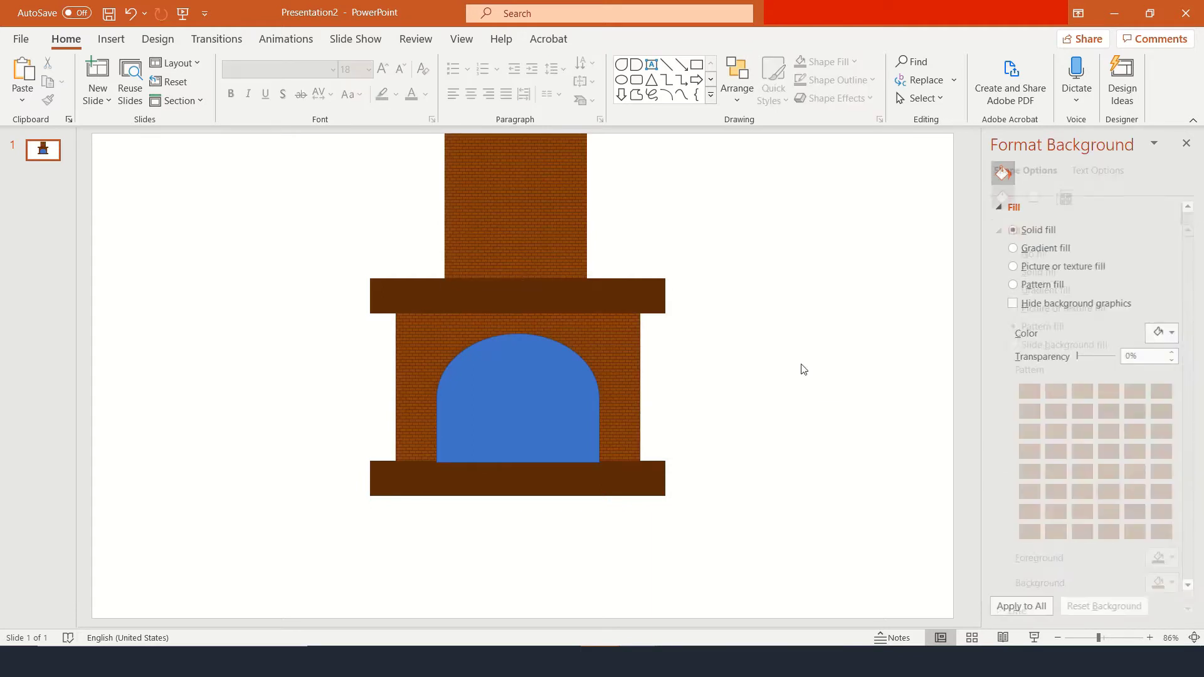
# Apply the third preset shape effect to the mantel and base rectangles together for subtle edge shading.
pyautogui.click(588, 309)
pyautogui.keyDown('shift'); pyautogui.click(646, 493); pyautogui.keyUp('shift')
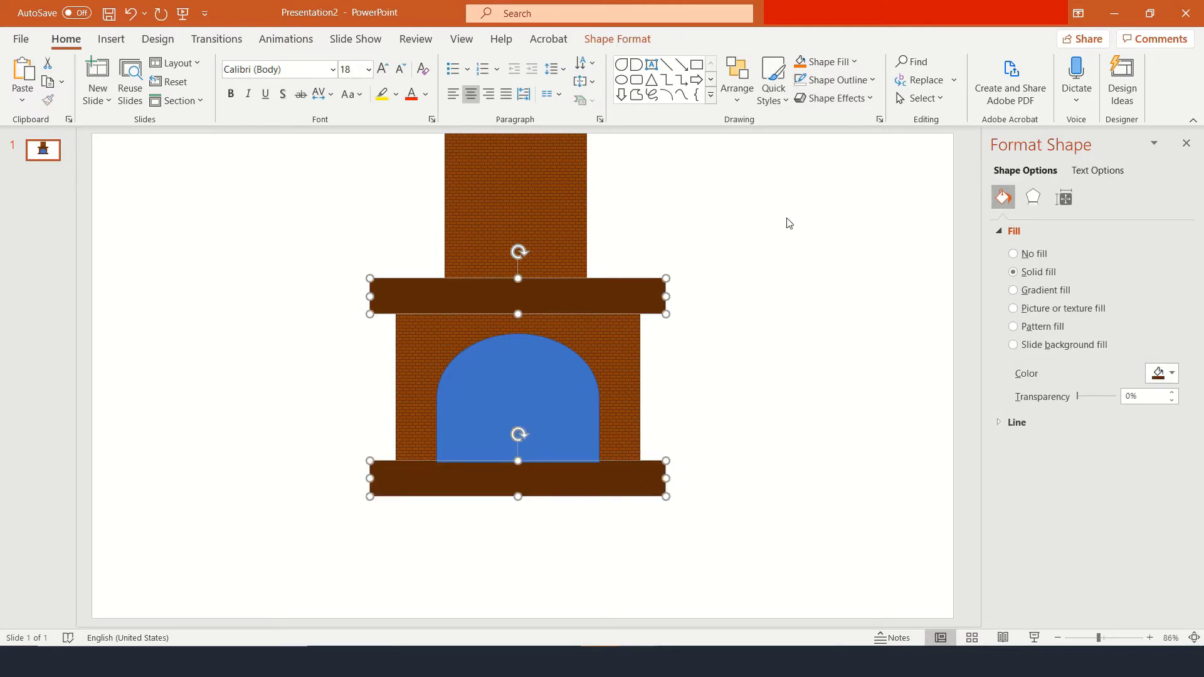
pyautogui.click(821, 99)
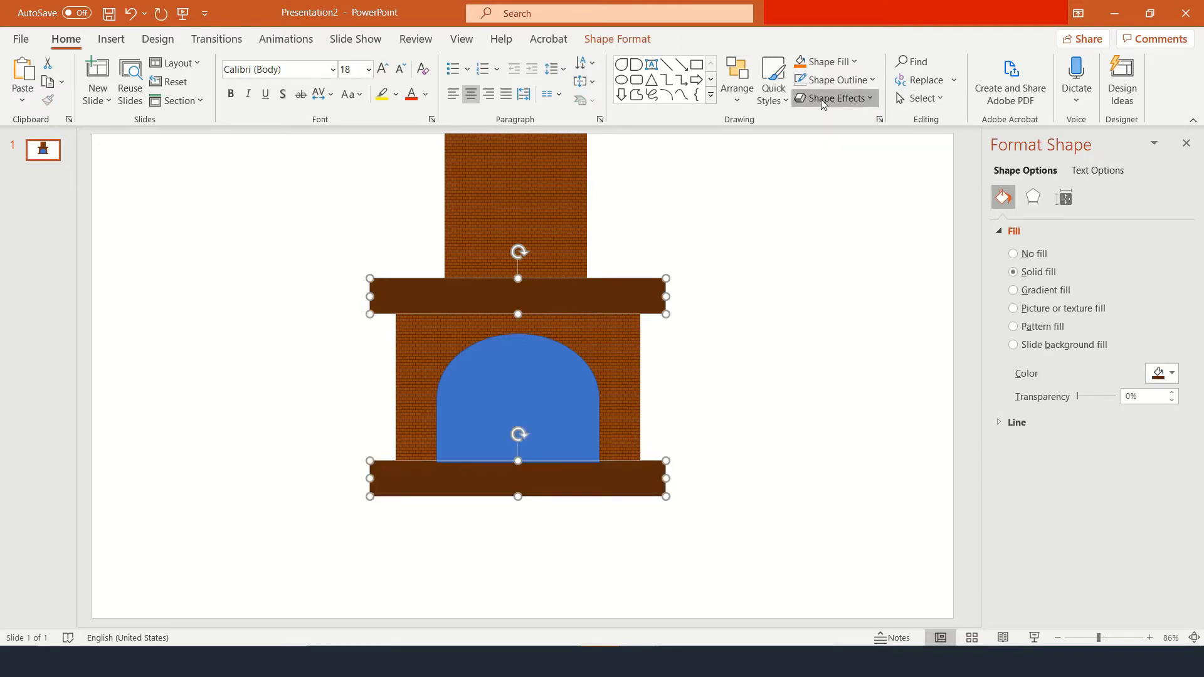
pyautogui.moveTo(834, 122)
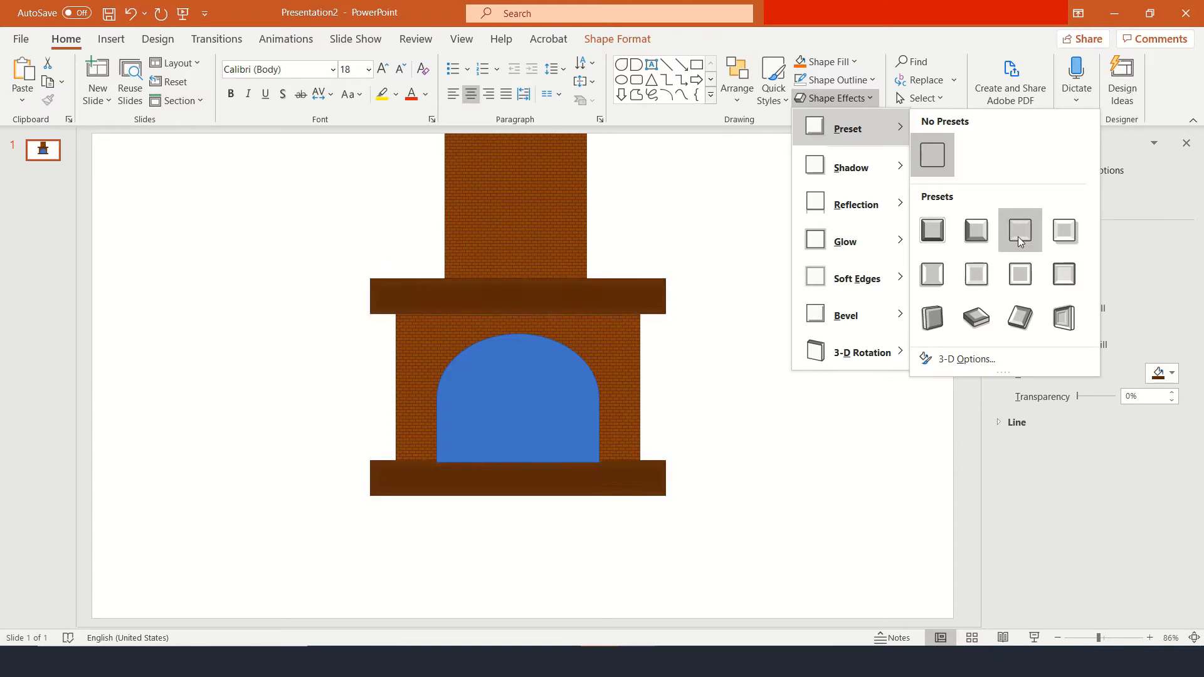
pyautogui.click(889, 293)
pyautogui.click(780, 331)
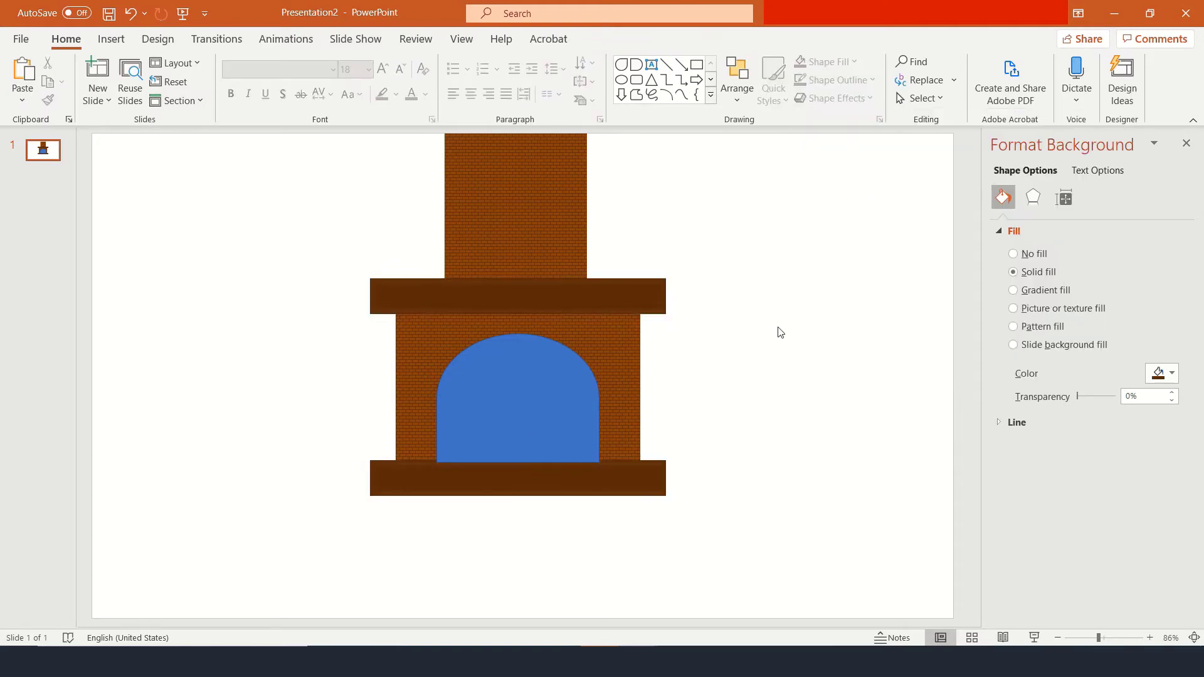
# Apply the fifth preset shape effect, with highlighted side edges and a shadow on the left, to the brick body.
pyautogui.click(631, 364)
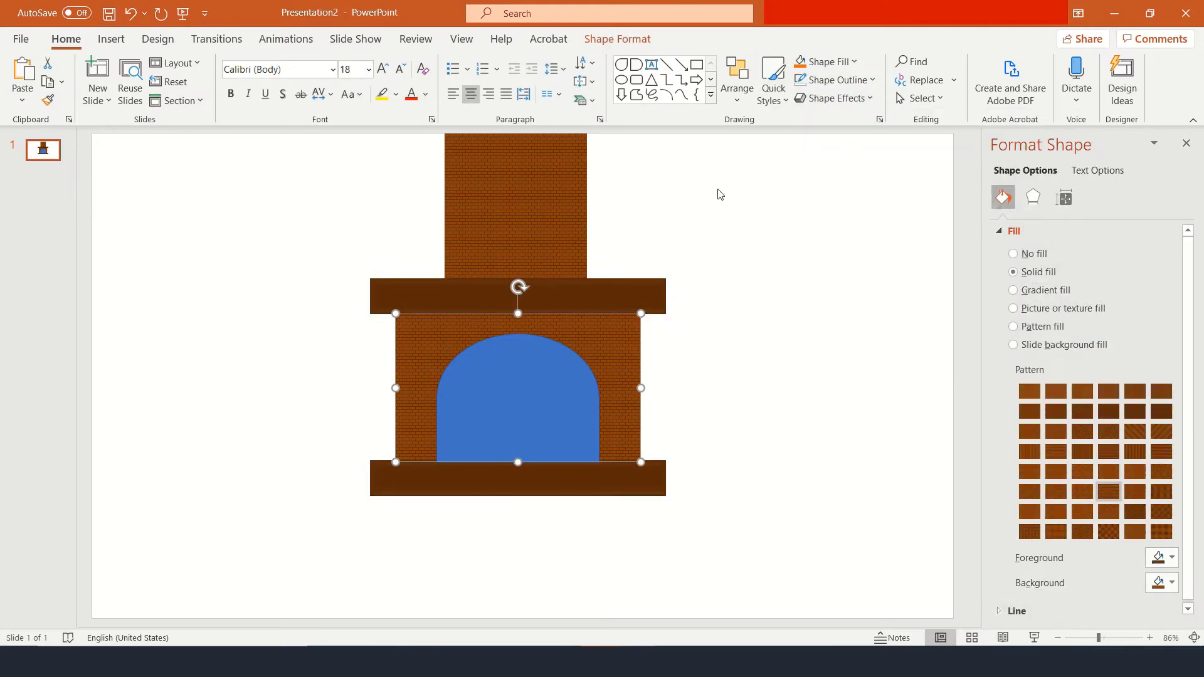
pyautogui.click(825, 100)
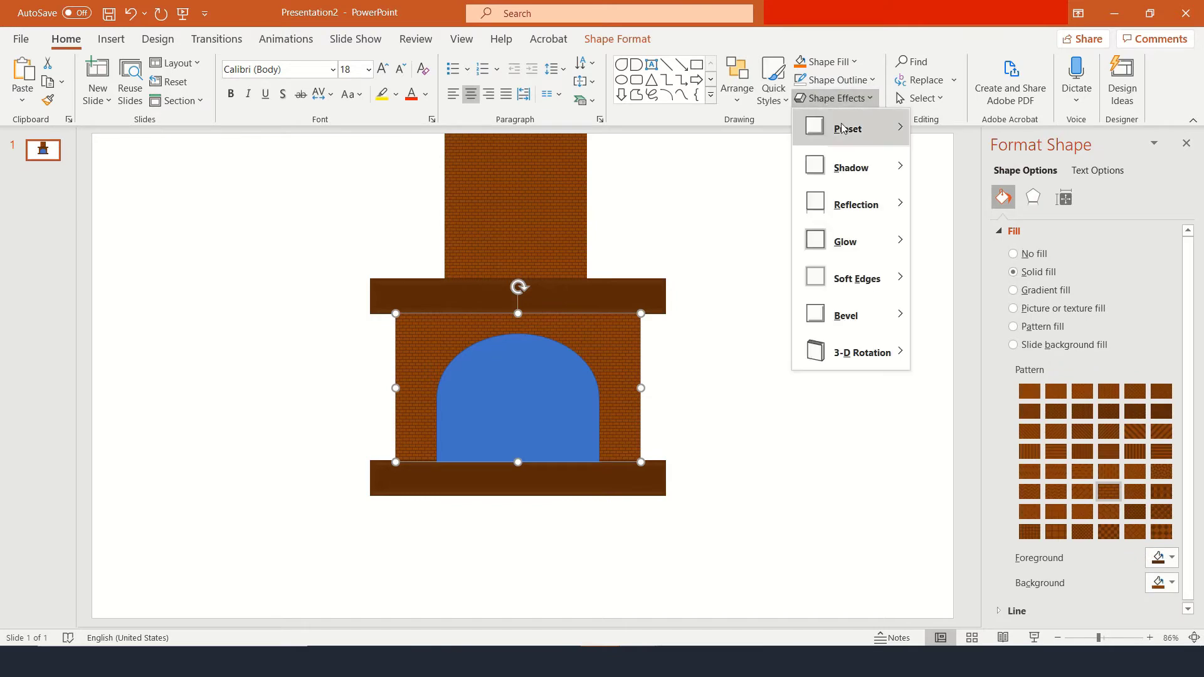
pyautogui.moveTo(844, 135)
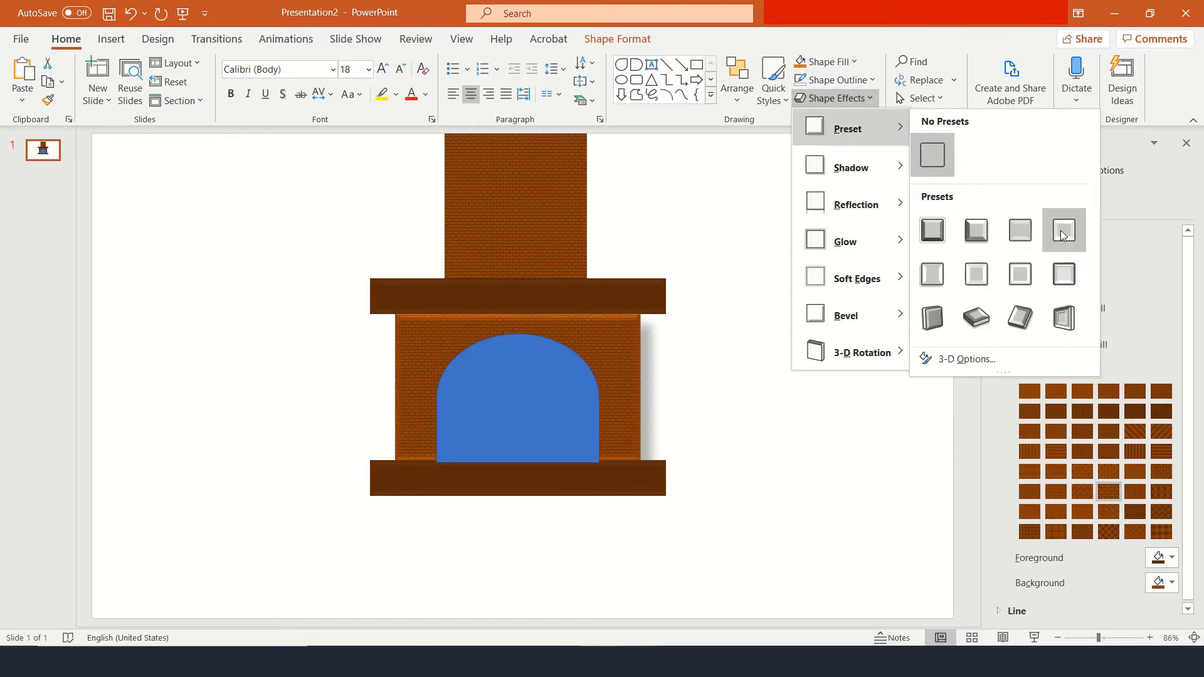
pyautogui.click(933, 274)
pyautogui.click(693, 317)
# Give the brick chimney the same fifth preset shape effect as the body.
pyautogui.click(516, 228)
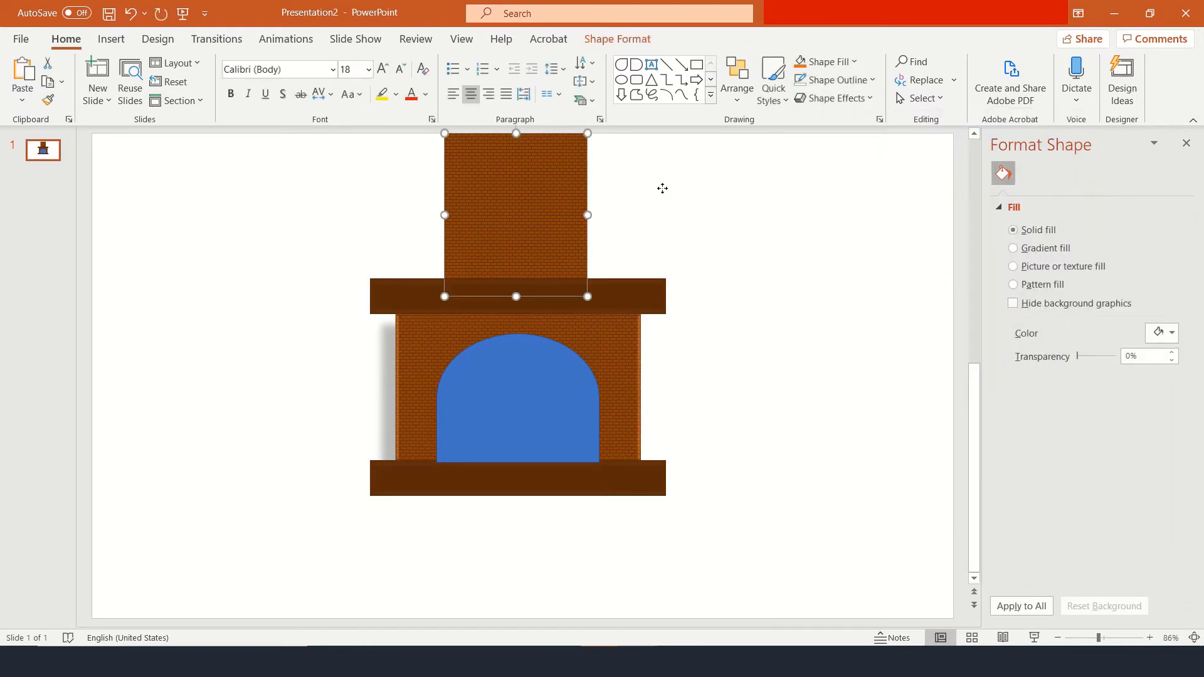
pyautogui.click(833, 98)
pyautogui.moveTo(867, 171)
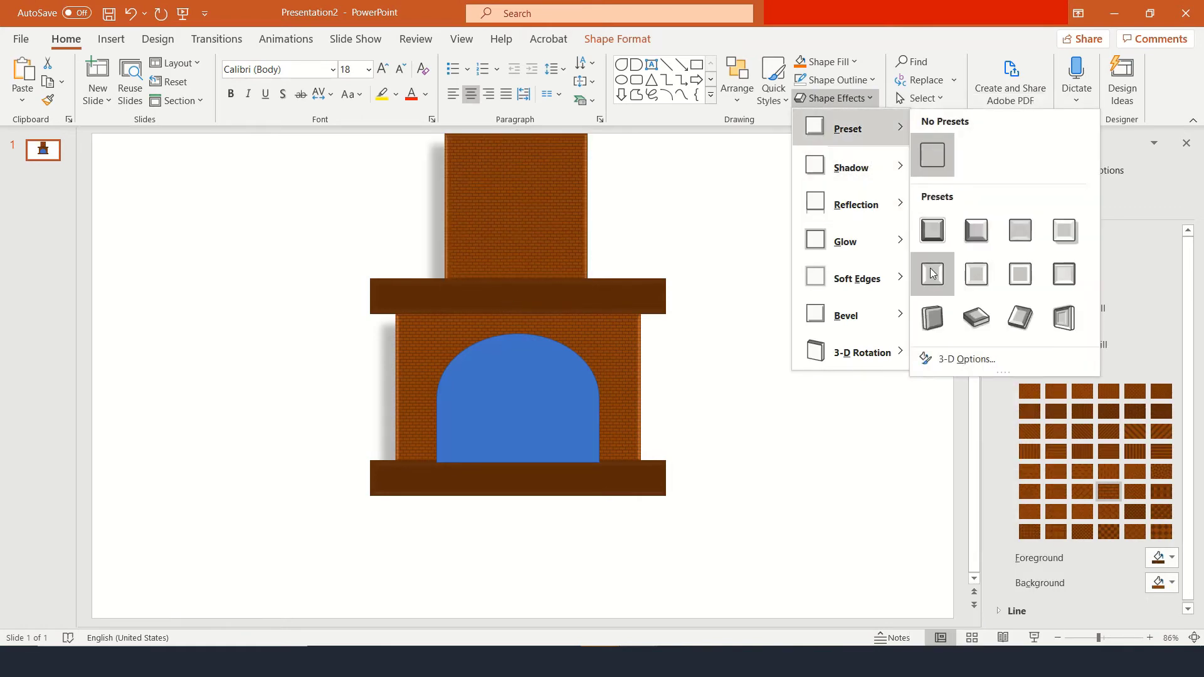
pyautogui.click(932, 273)
pyautogui.click(811, 258)
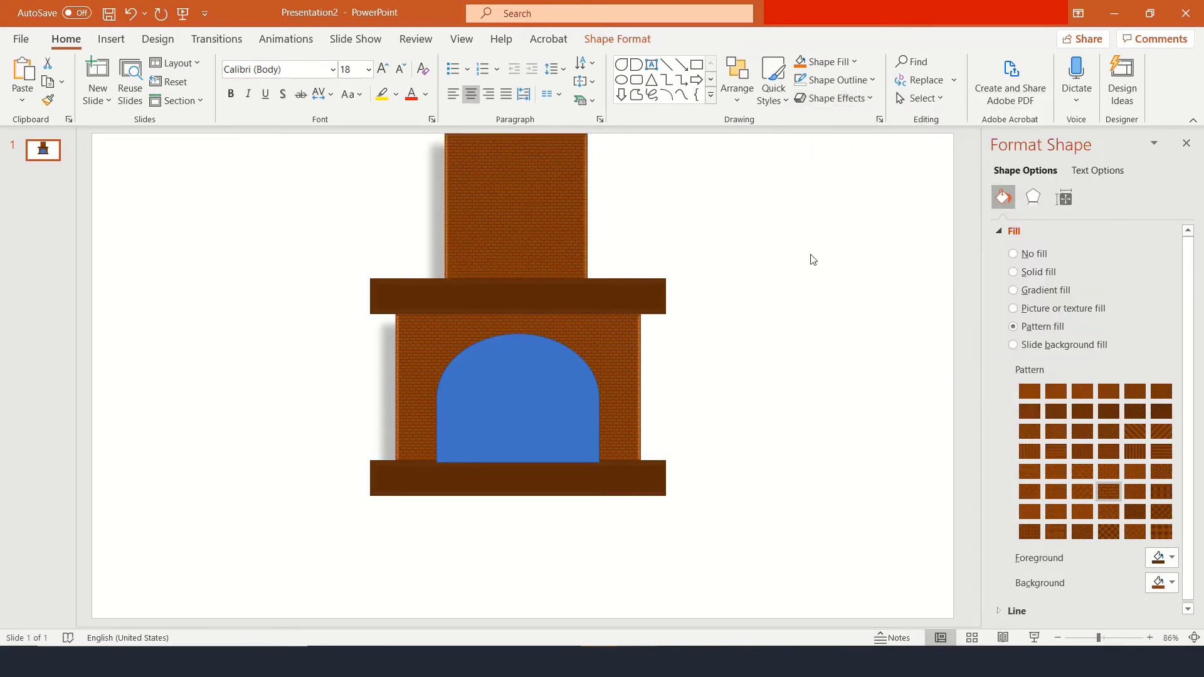
# Fill the arched firebox opening with the recent bright orange.
pyautogui.click(502, 402)
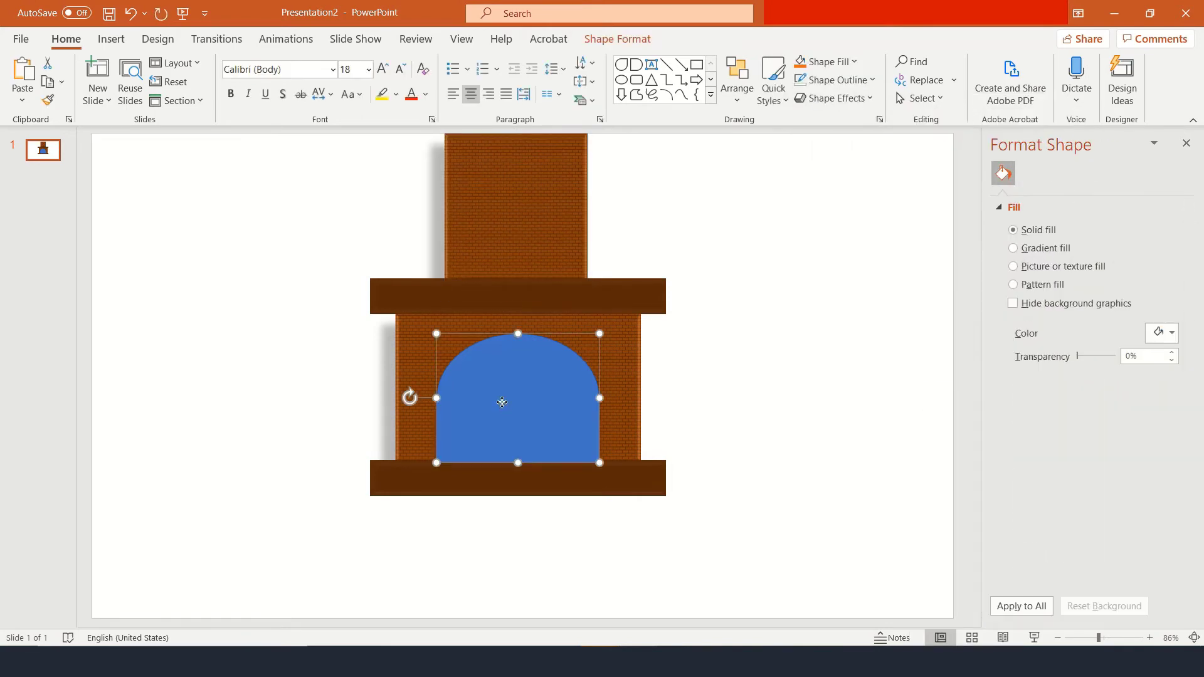
pyautogui.click(820, 65)
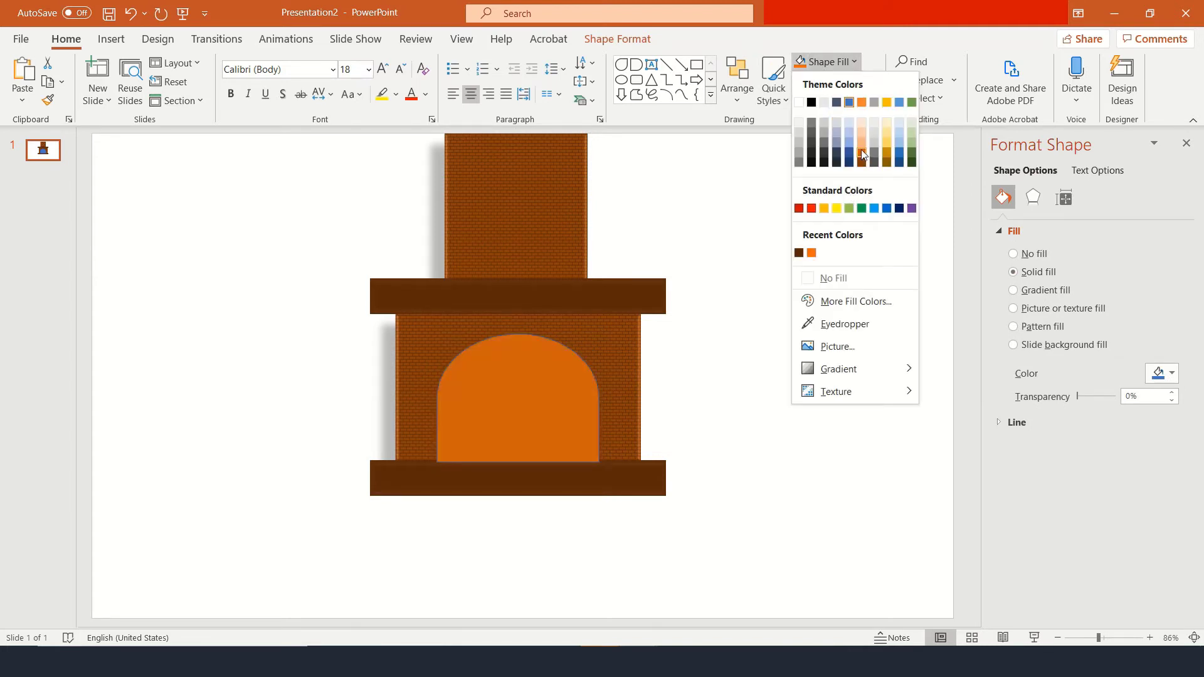
pyautogui.click(811, 252)
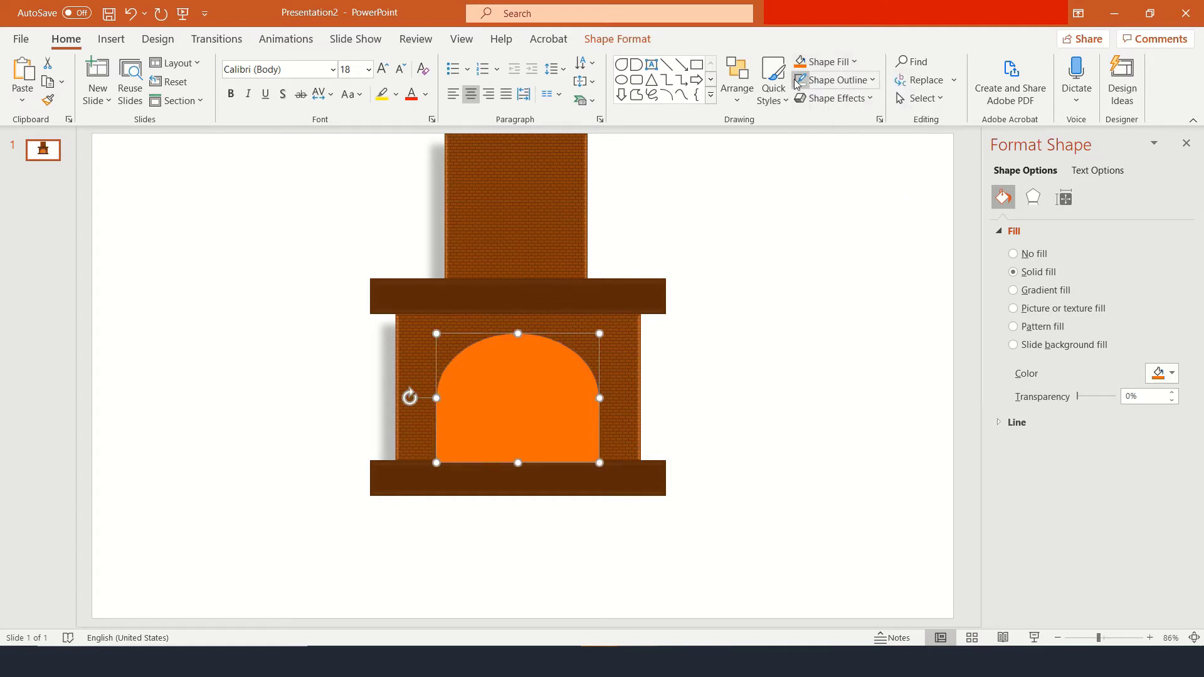
pyautogui.click(766, 257)
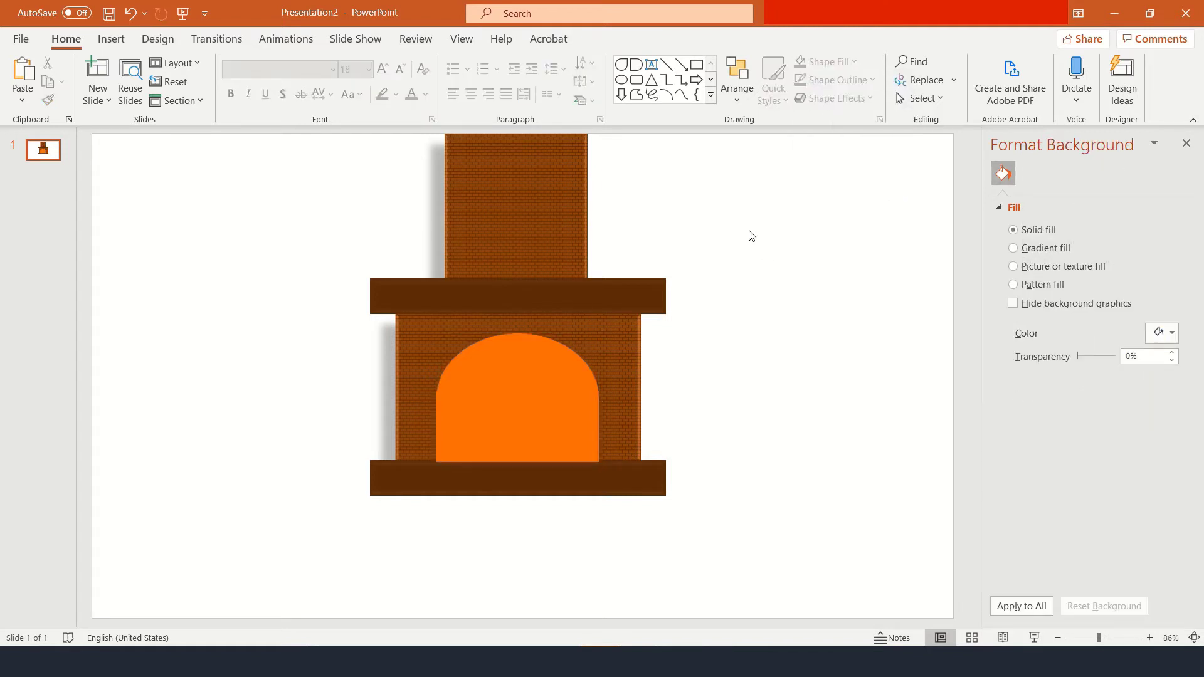
# Draw a teardrop about 0.75" high and 0.81" wide beside the fireplace and stretch its tip slightly outward.
pyautogui.click(623, 67)
pyautogui.moveTo(737, 259); pyautogui.dragTo(791, 308)
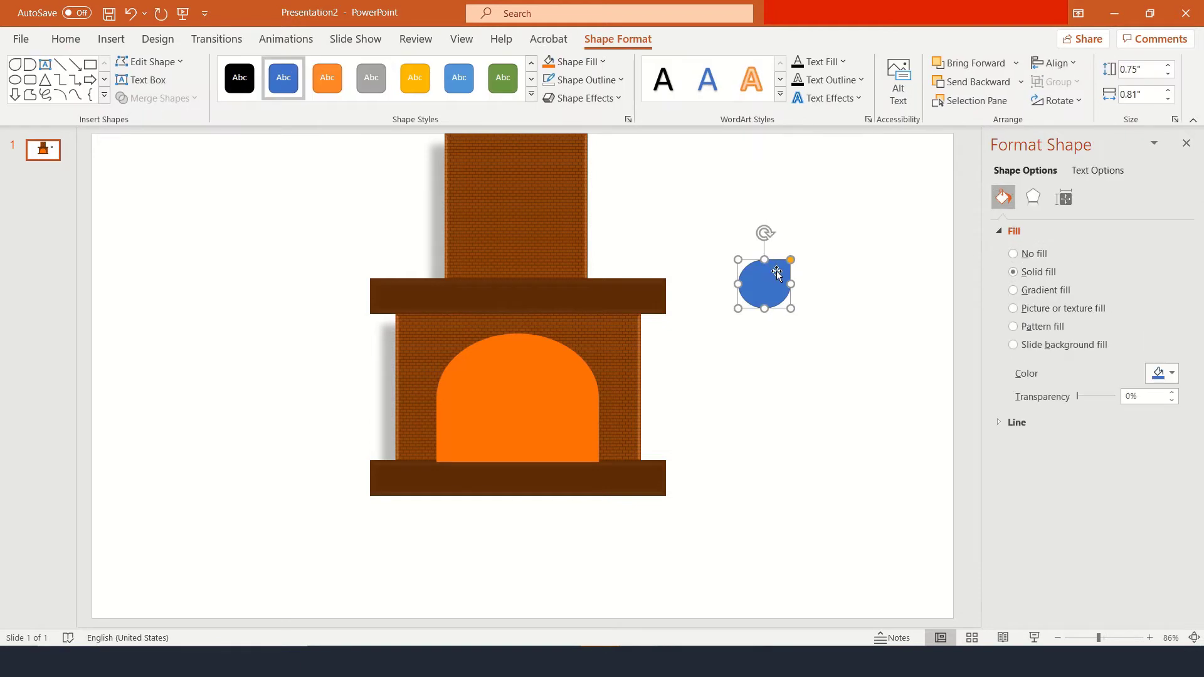
pyautogui.press('Delete')
pyautogui.hotkey('ctrl', 'z')
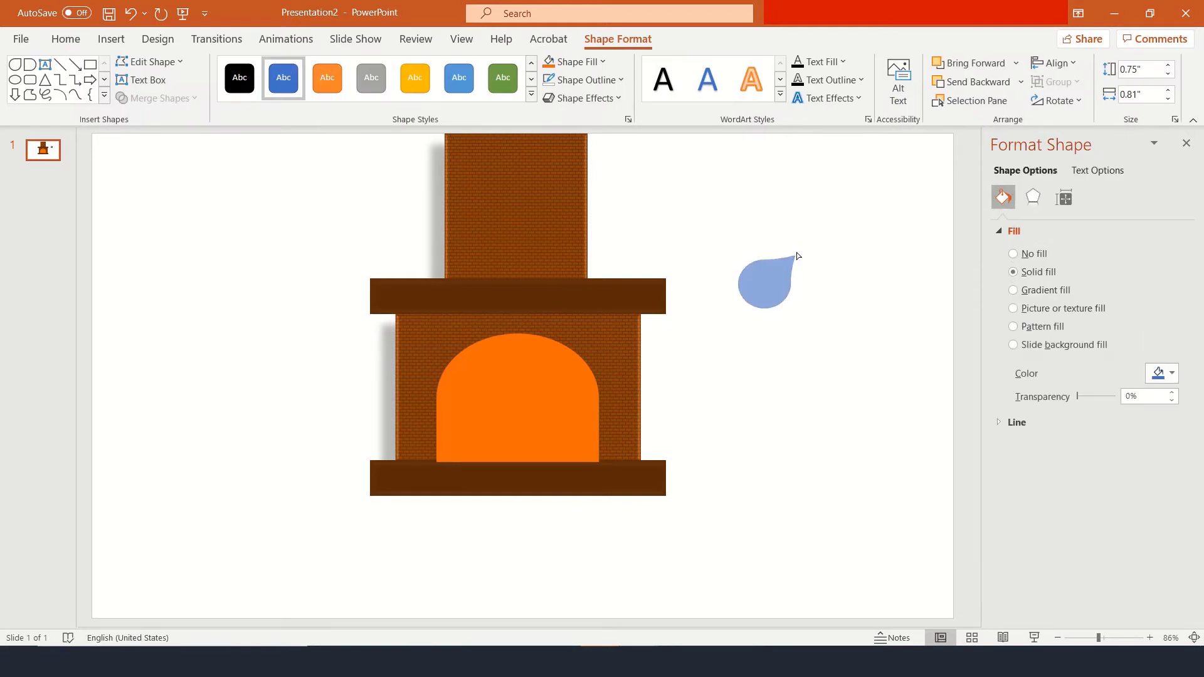
pyautogui.click(794, 257)
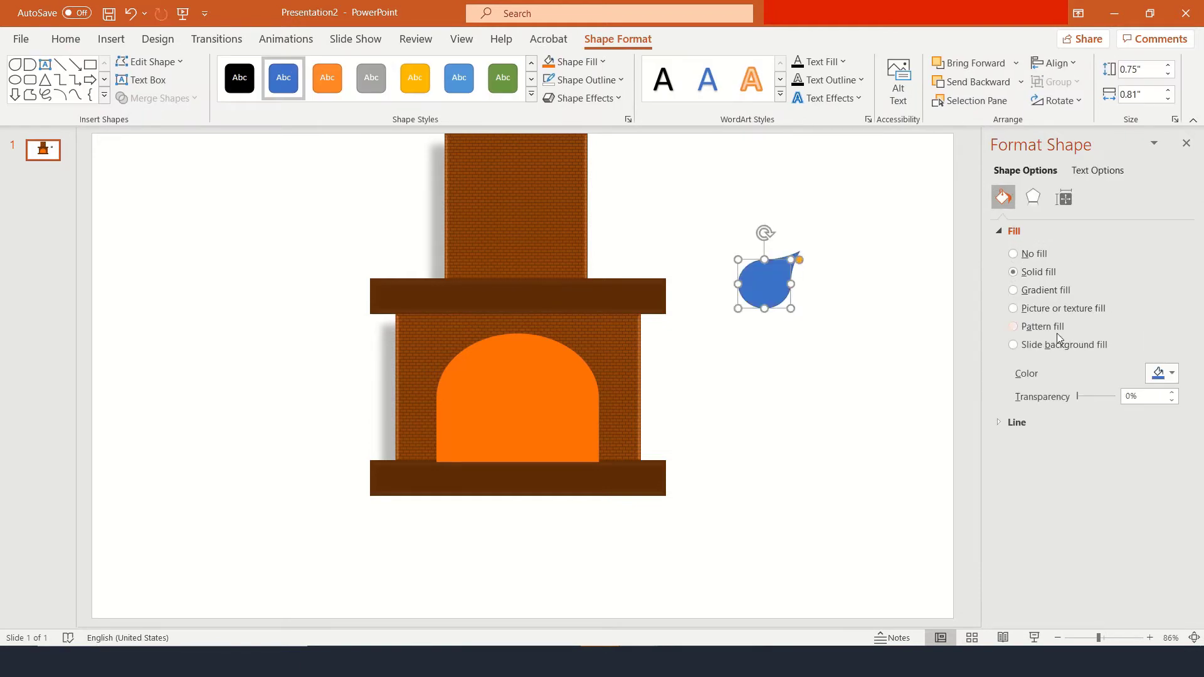
# Apply a gradient fill to the teardrop and color its 100% stop with the standard Red.
pyautogui.click(1052, 292)
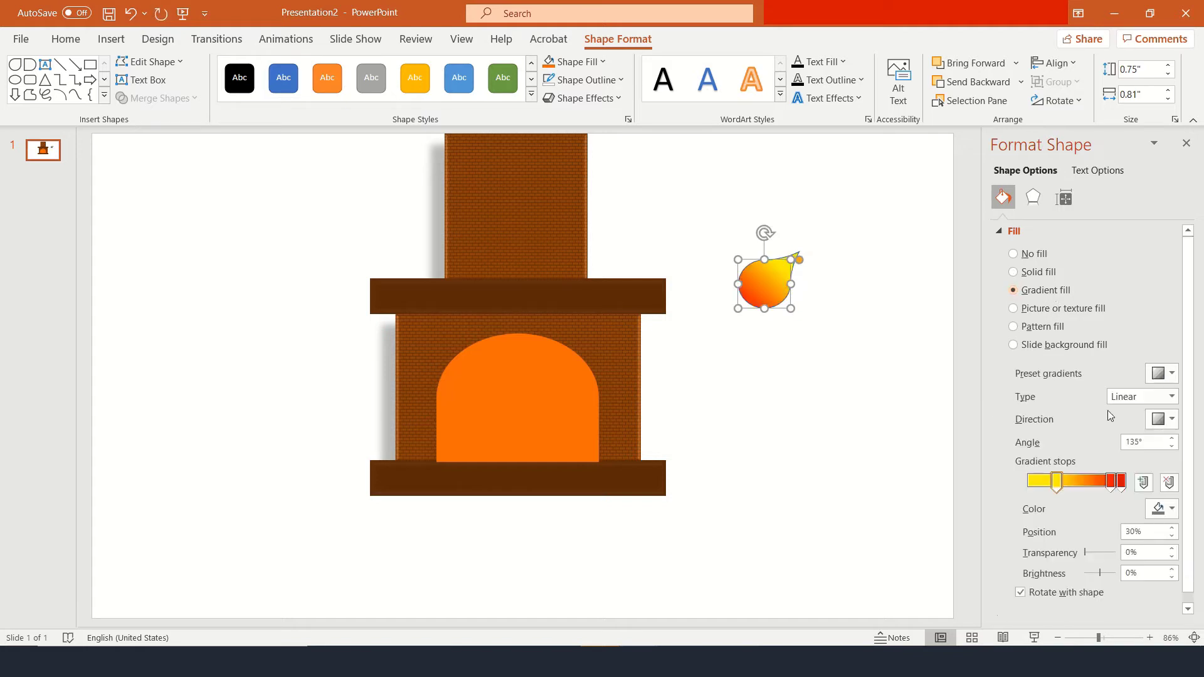
pyautogui.click(1120, 483)
pyautogui.click(1170, 509)
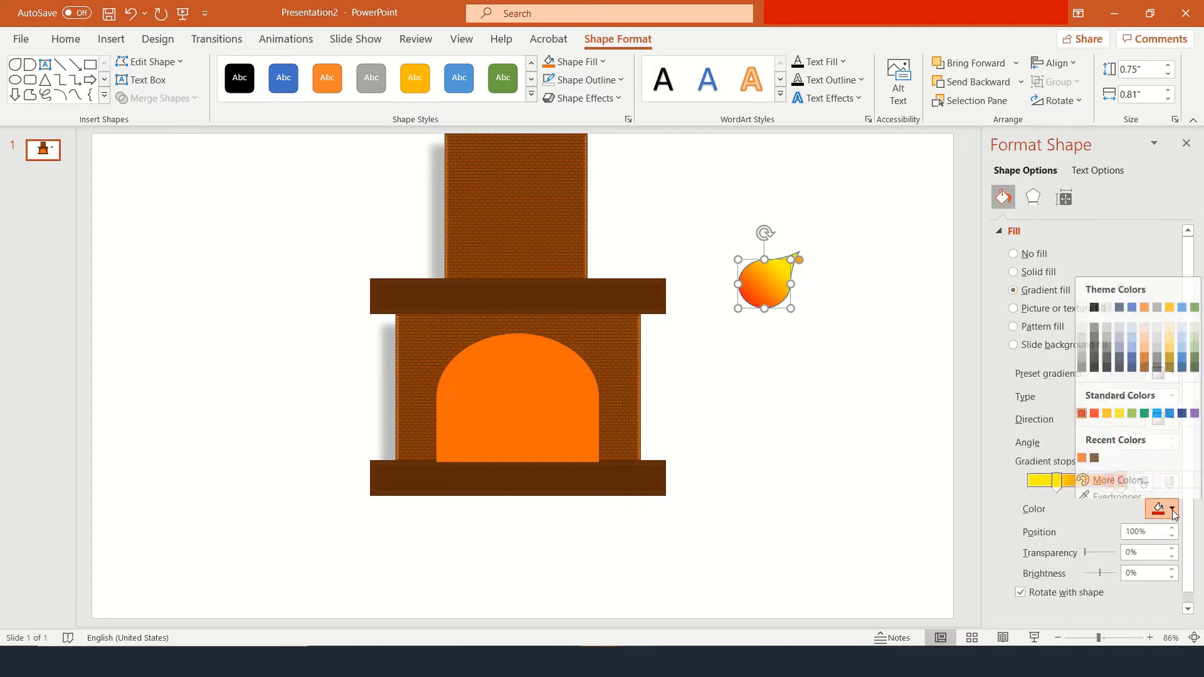
pyautogui.click(1094, 407)
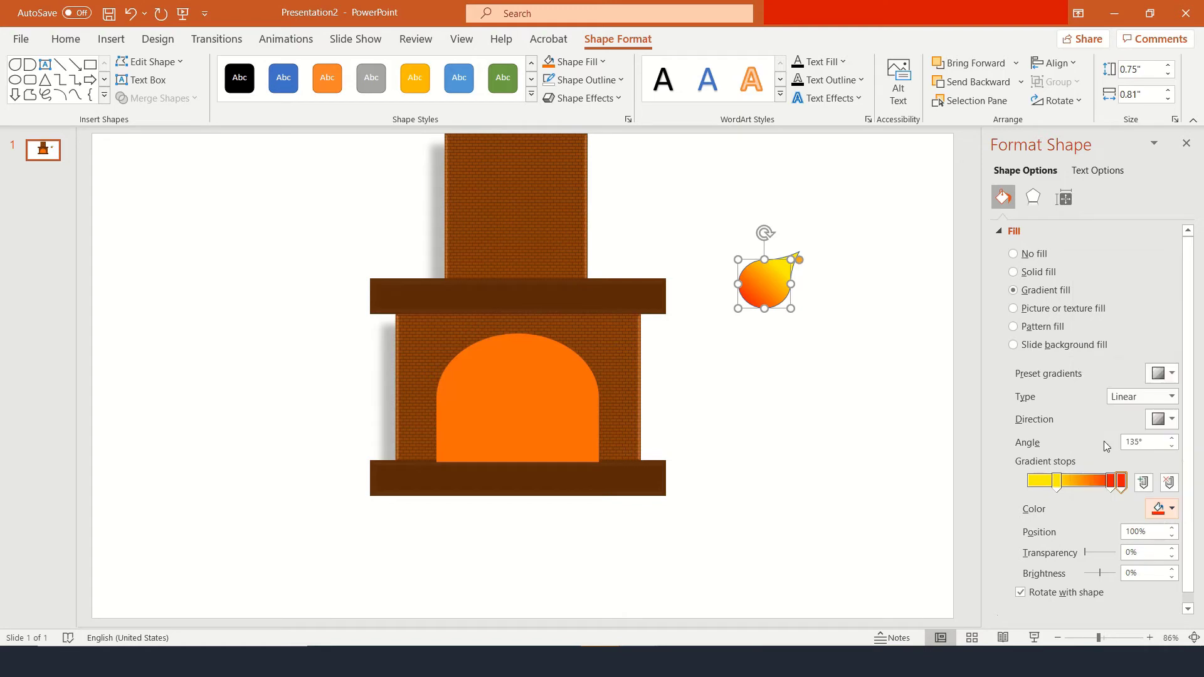
# Color the teardrop gradient's middle stop with the theme Orange, Accent 2 and position it at 66%.
pyautogui.moveTo(1110, 488); pyautogui.dragTo(1098, 487)
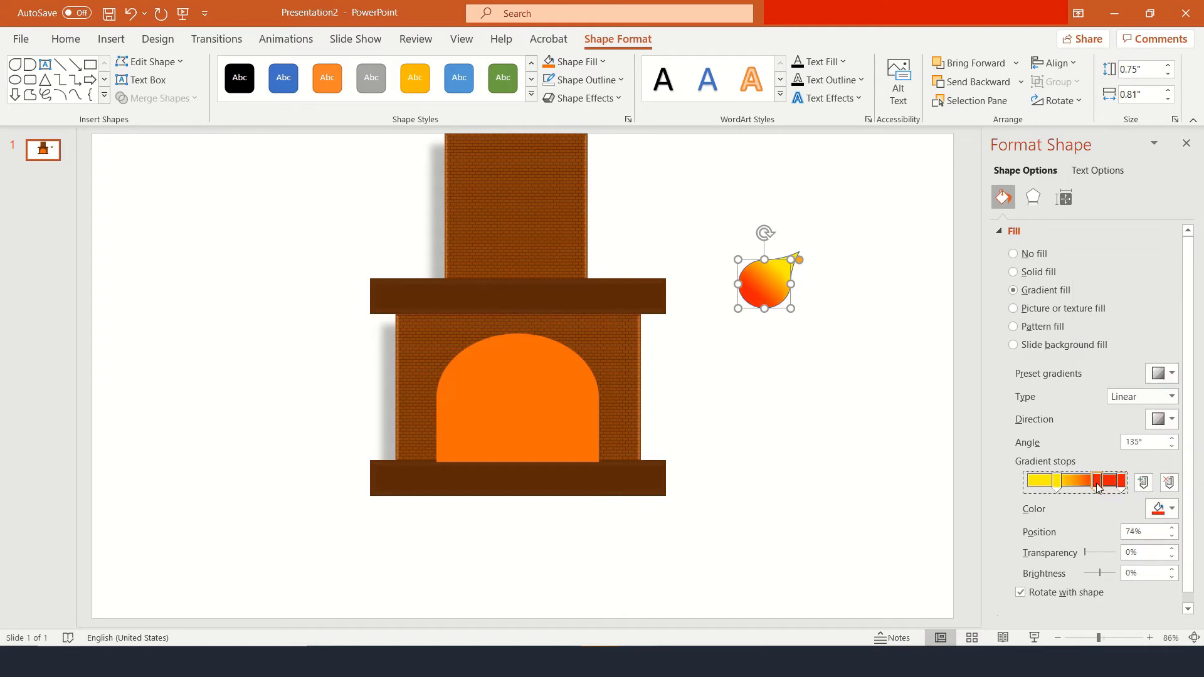
pyautogui.click(1170, 509)
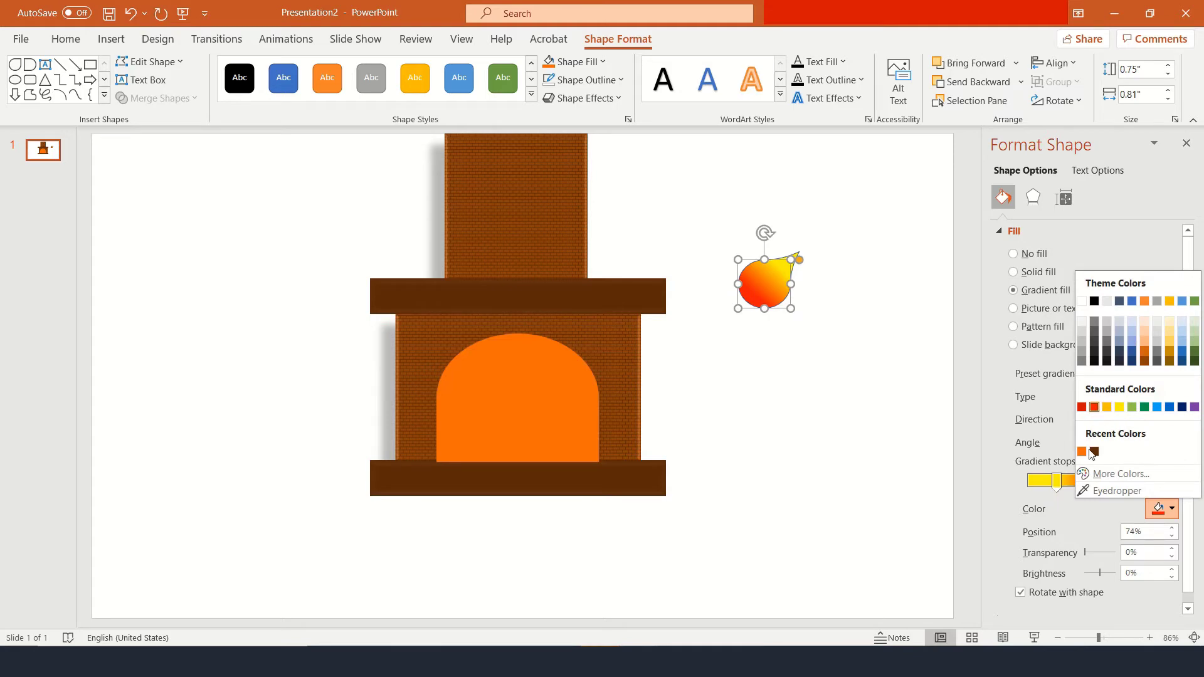
pyautogui.click(1145, 302)
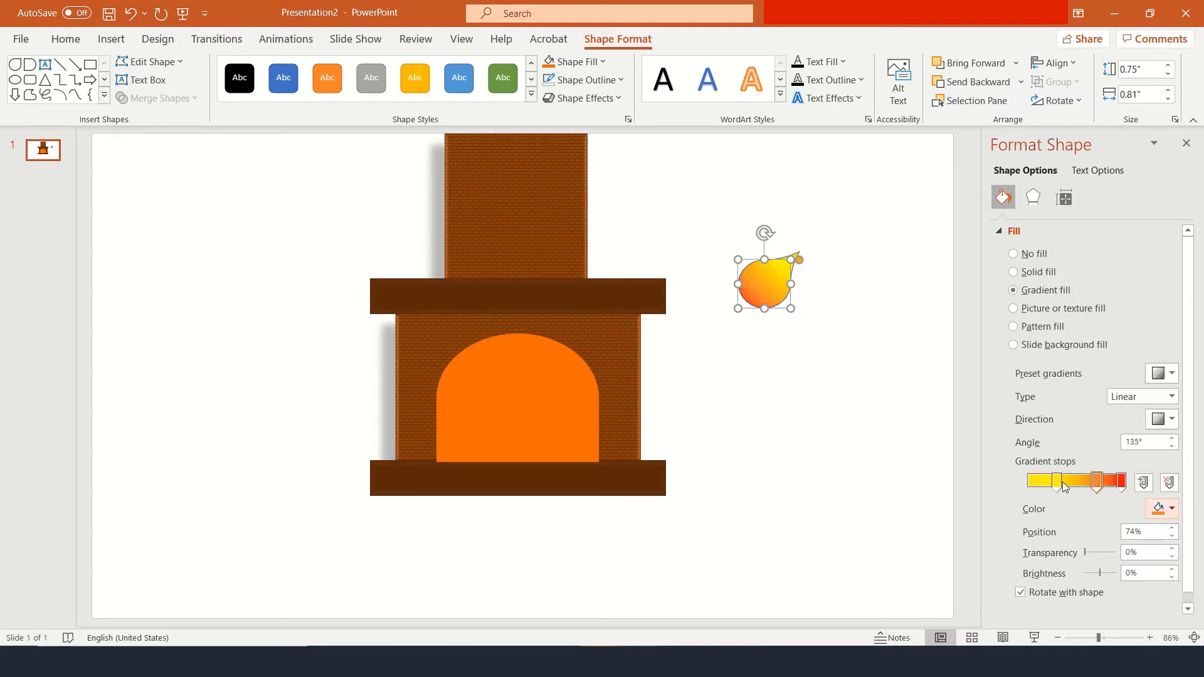
pyautogui.moveTo(1096, 484); pyautogui.dragTo(1091, 490)
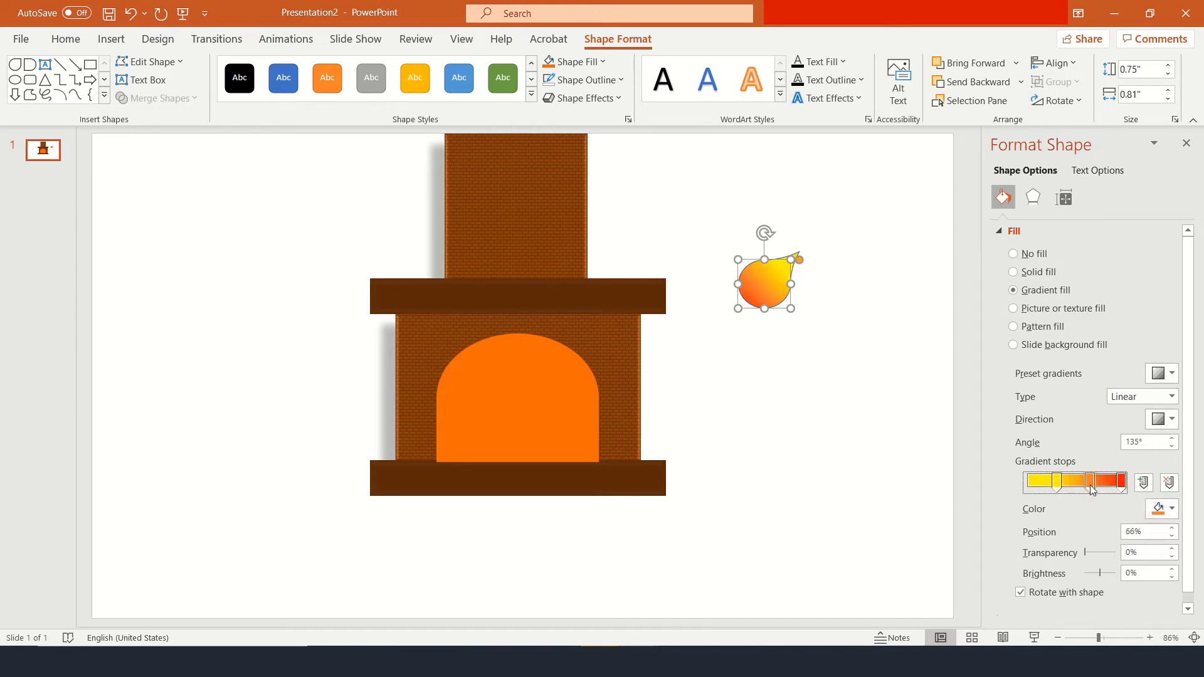
pyautogui.click(853, 423)
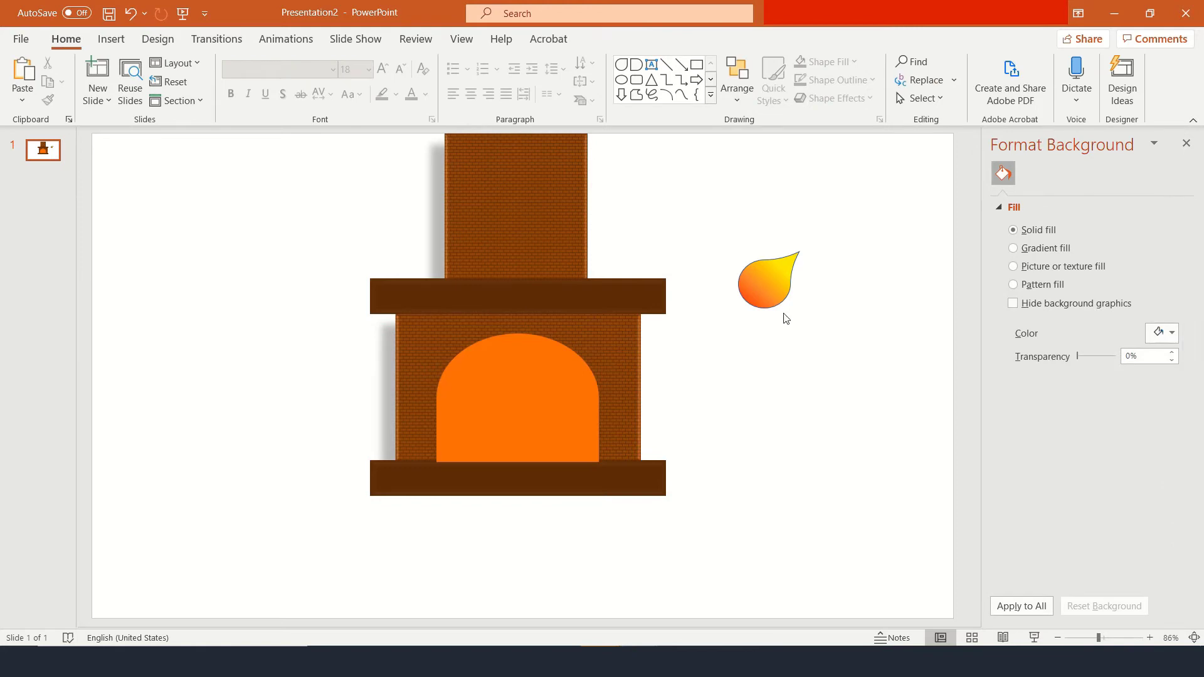
# Remove the outline from the gradient-filled teardrop.
pyautogui.click(776, 294)
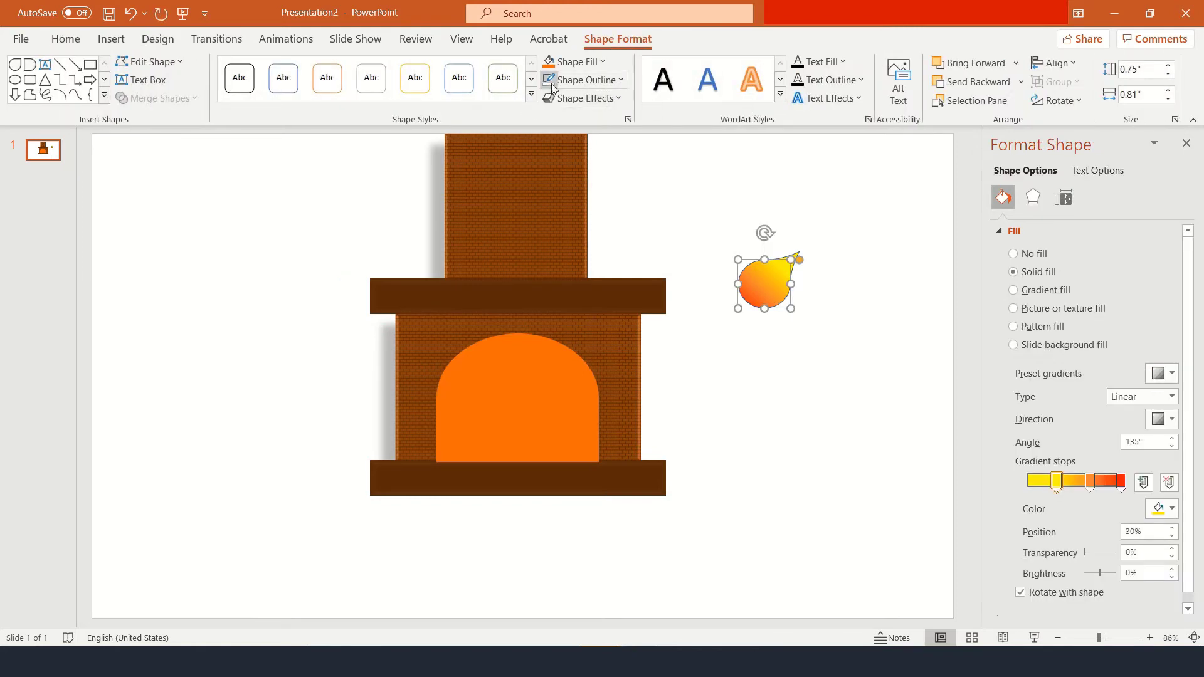
pyautogui.click(602, 153)
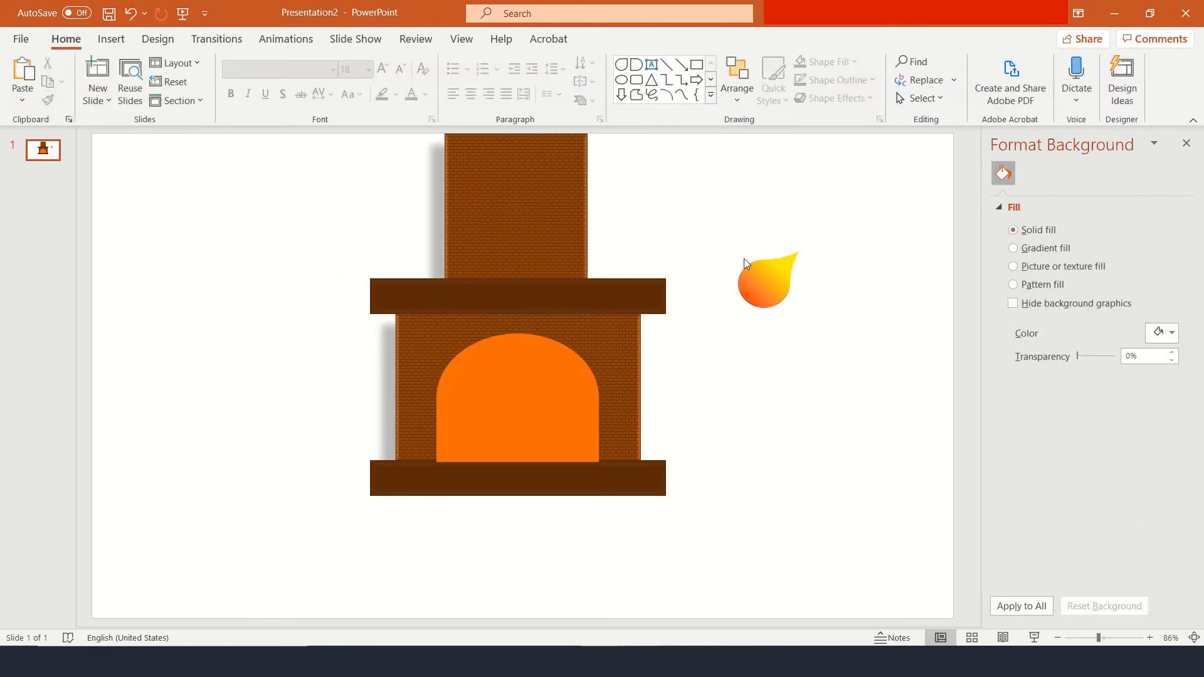
# Try the 45° and 135° diagonal directions for the teardrop's linear gradient.
pyautogui.click(760, 283)
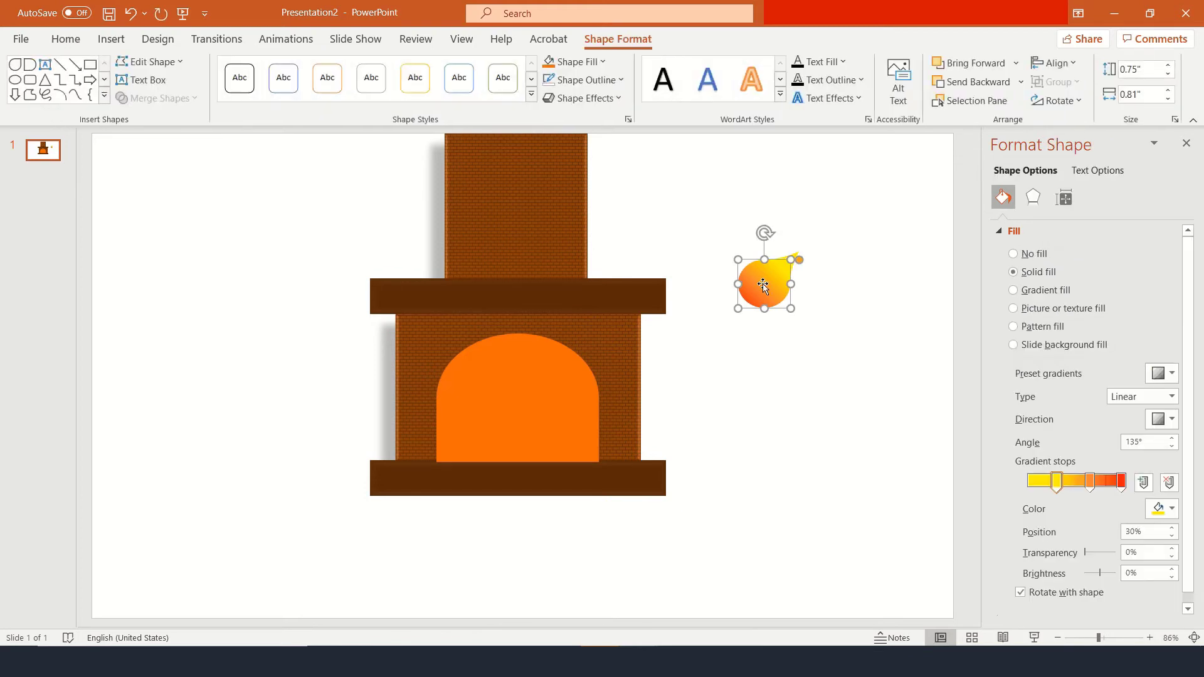
pyautogui.click(1171, 396)
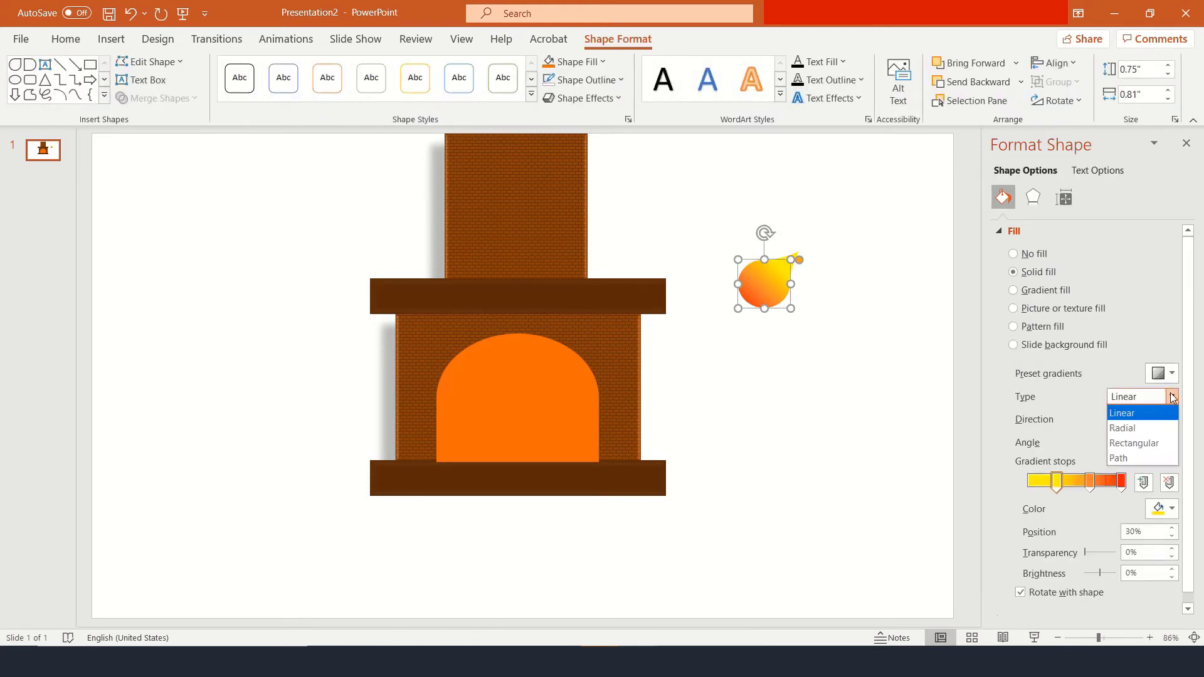
pyautogui.click(1171, 396)
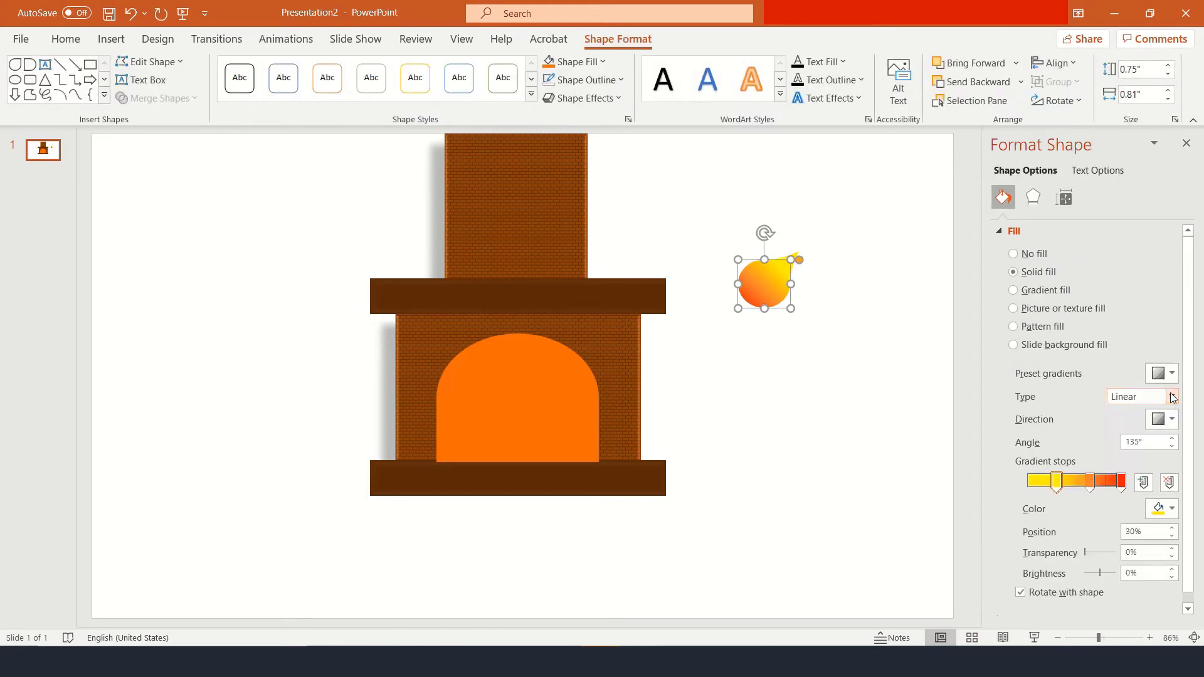
pyautogui.click(1171, 420)
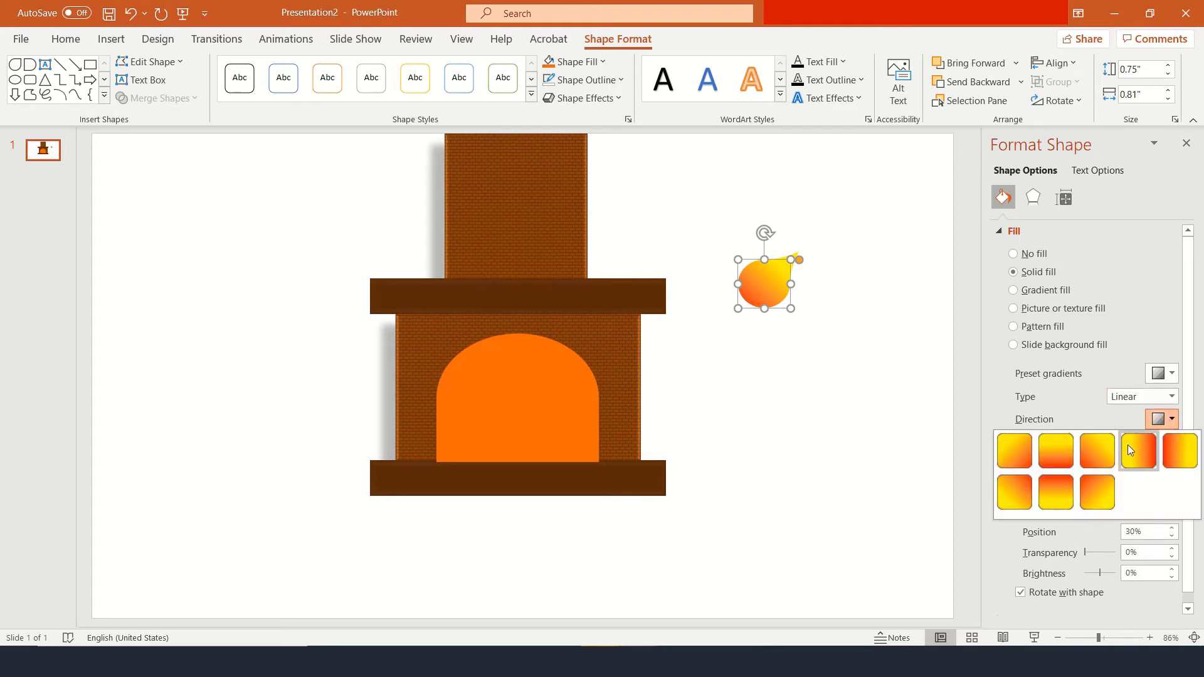
pyautogui.click(1015, 450)
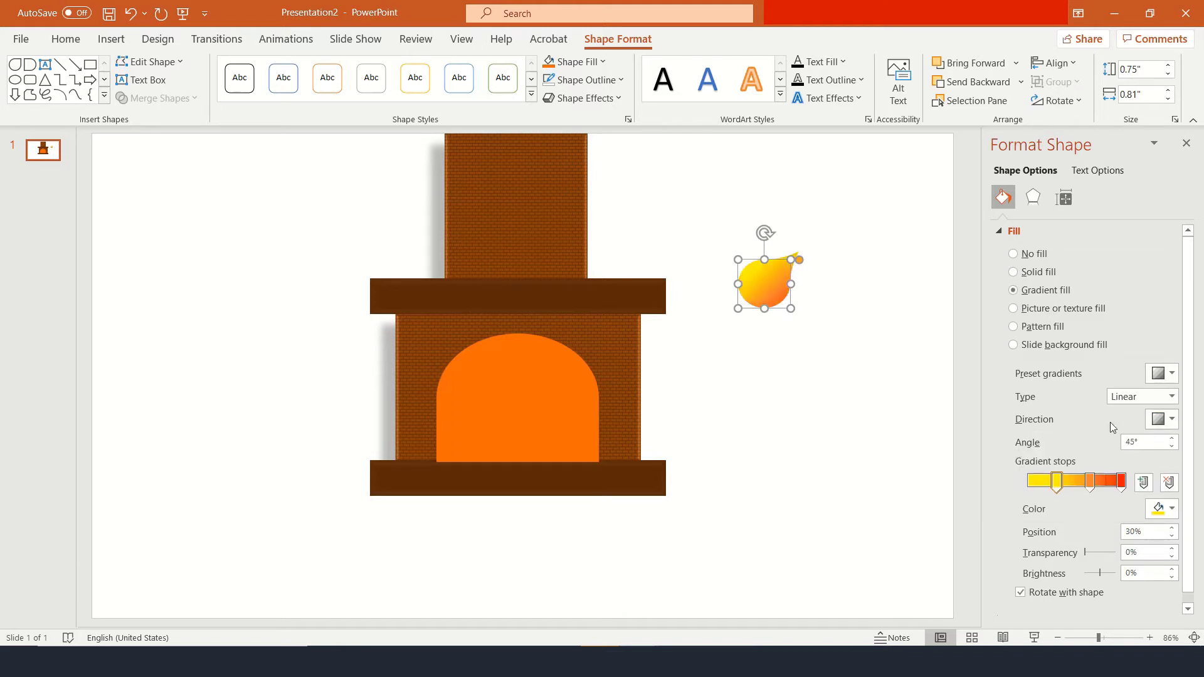
pyautogui.click(1167, 420)
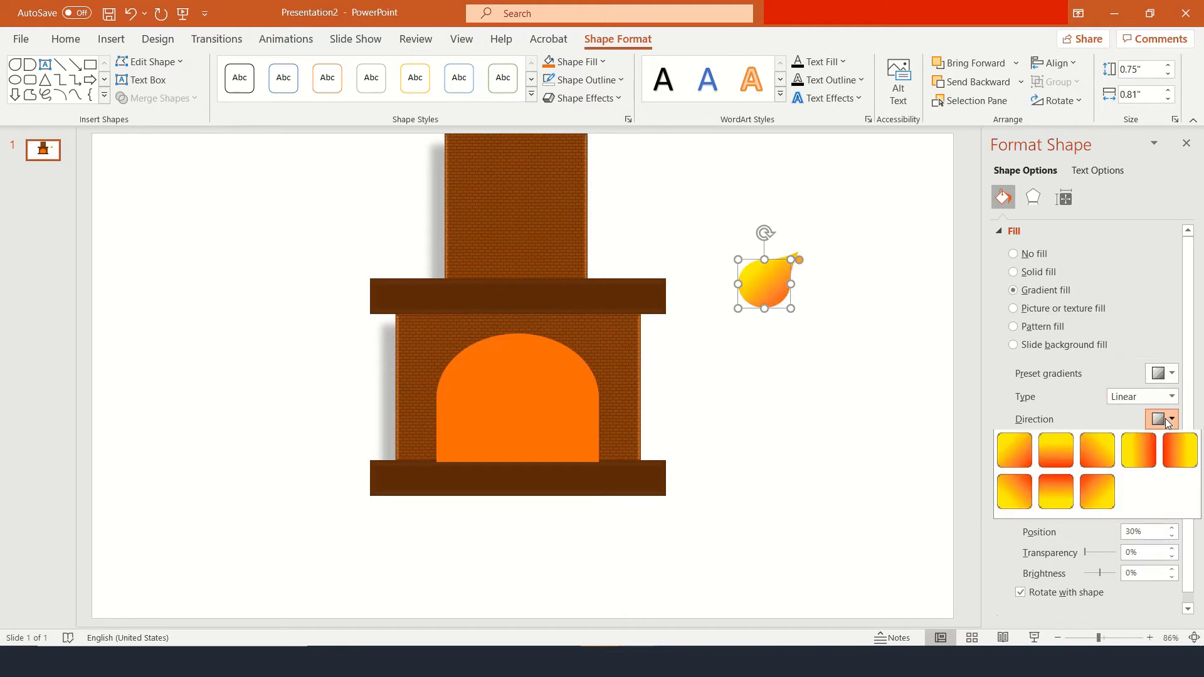
pyautogui.click(1099, 448)
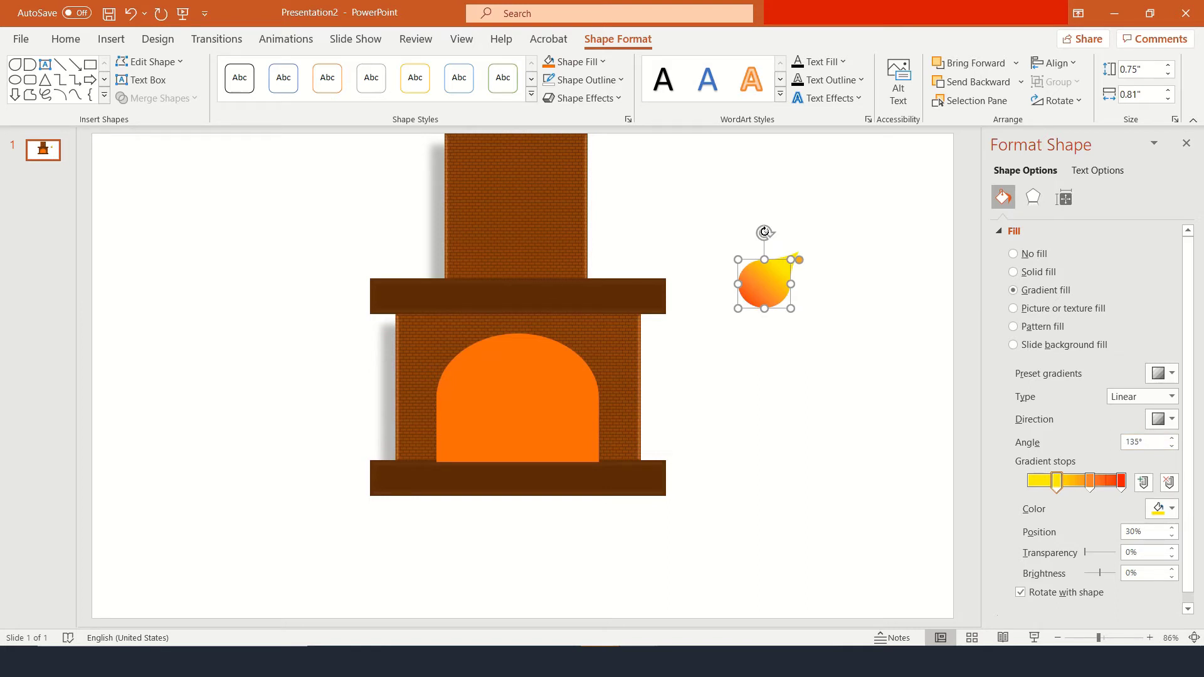
# Set the selected teardrop's linear gradient to run straight down at 90°.
pyautogui.click(1165, 420)
pyautogui.click(1056, 450)
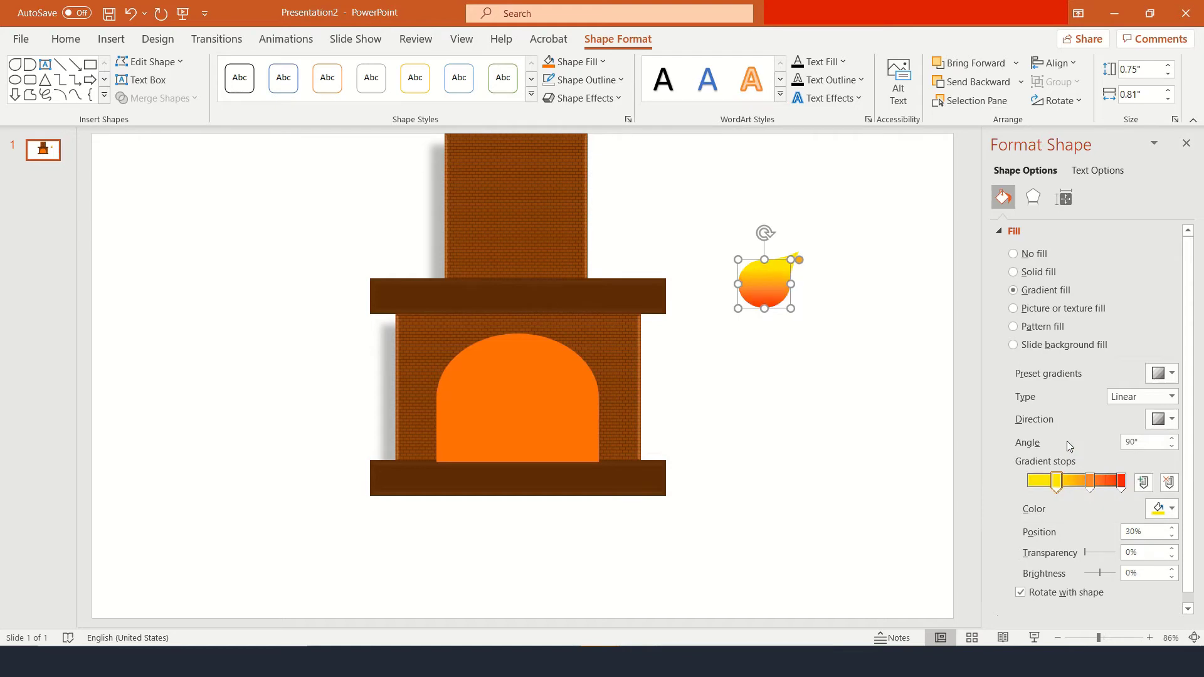
pyautogui.click(826, 358)
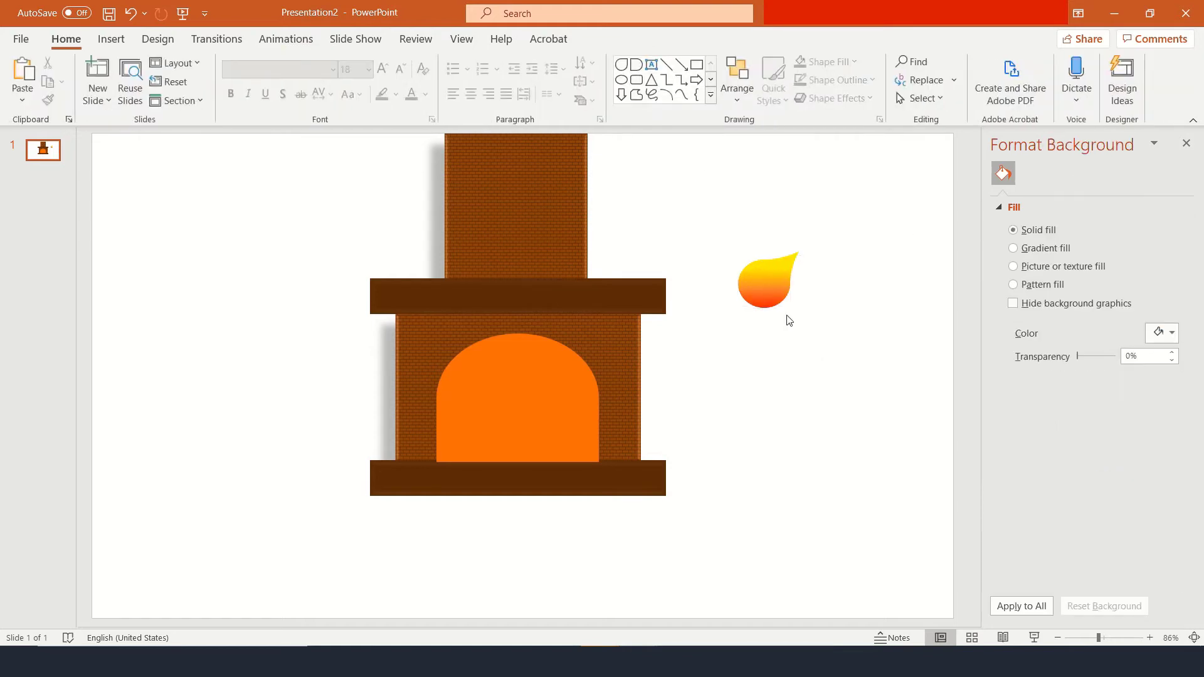
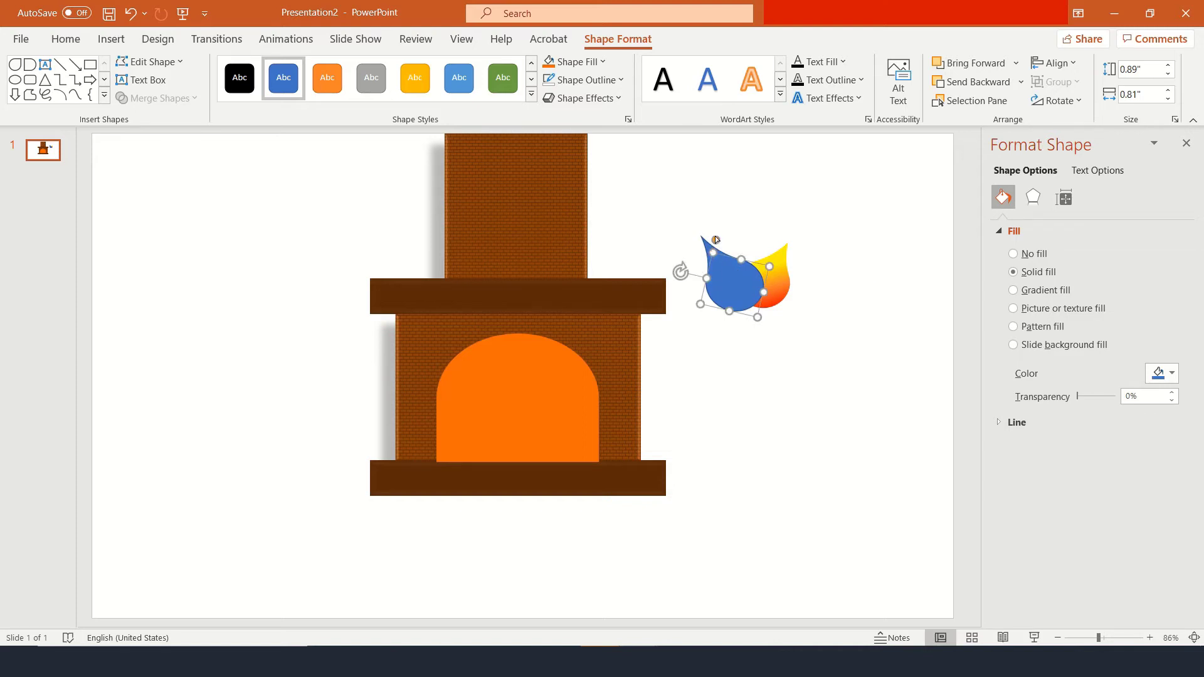
# Shorten the blue teardrop's tip slightly, then give the shape the gradient fill without an outline.
pyautogui.moveTo(715, 240); pyautogui.dragTo(713, 244)
pyautogui.click(1047, 291)
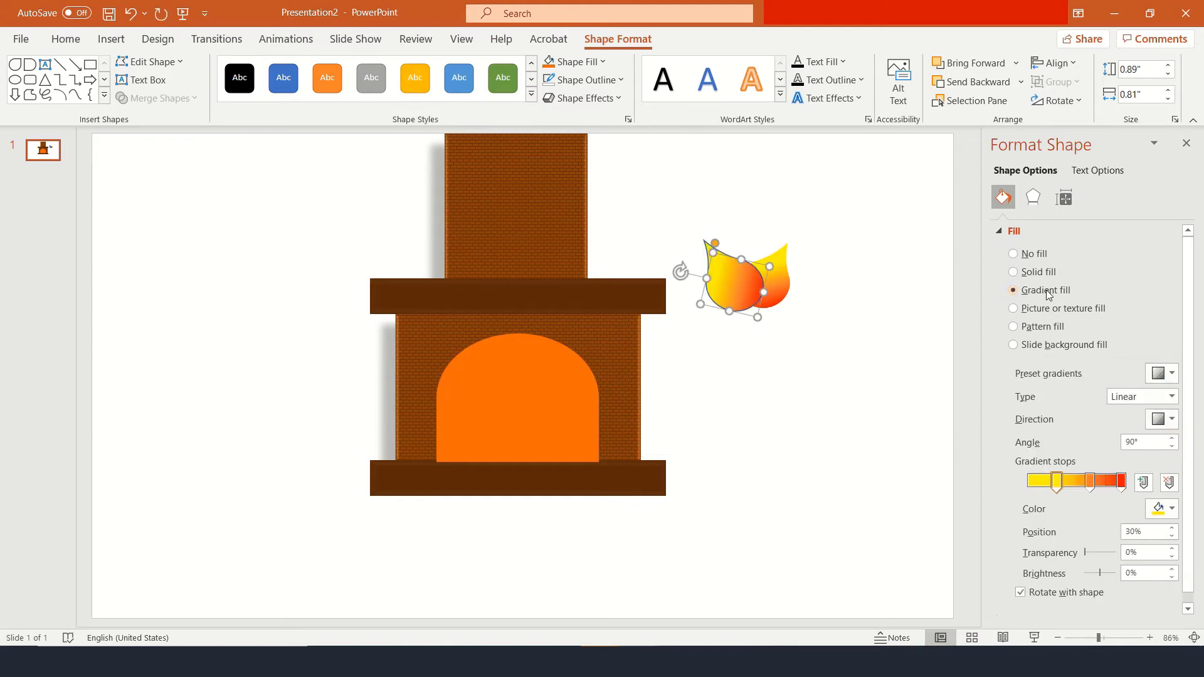
pyautogui.click(547, 81)
# Set the second teardrop's linear gradient to the diagonal 135° direction, from top right to bottom left.
pyautogui.click(1171, 396)
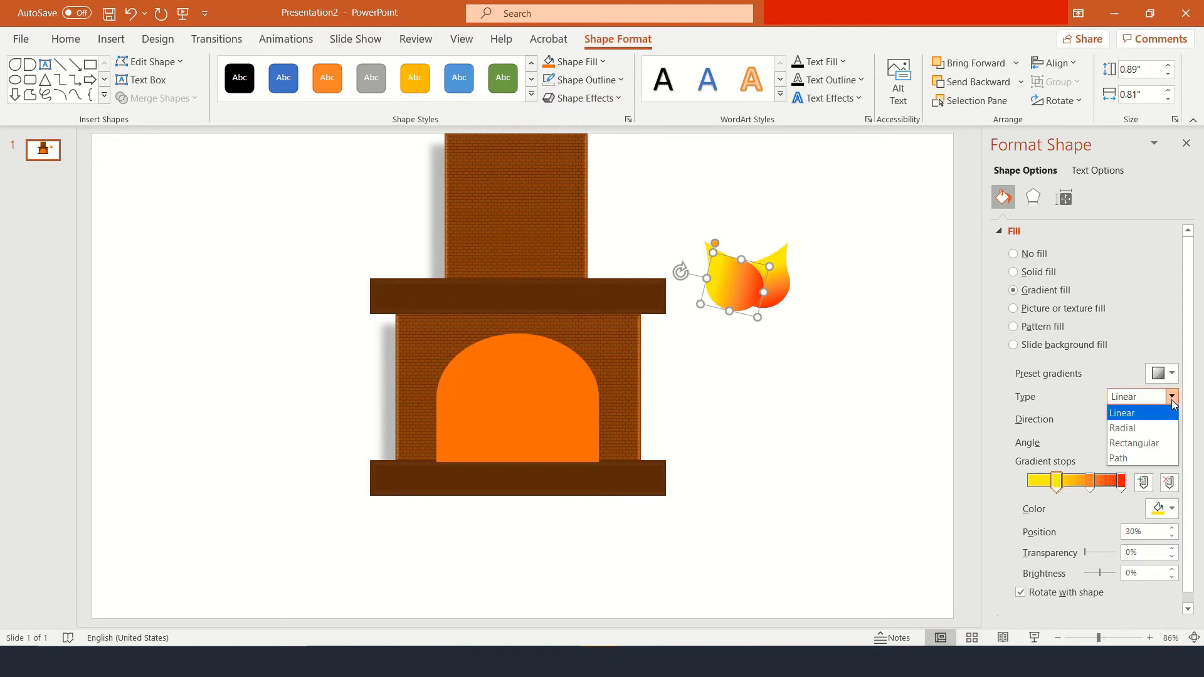
pyautogui.click(1099, 406)
pyautogui.click(1168, 421)
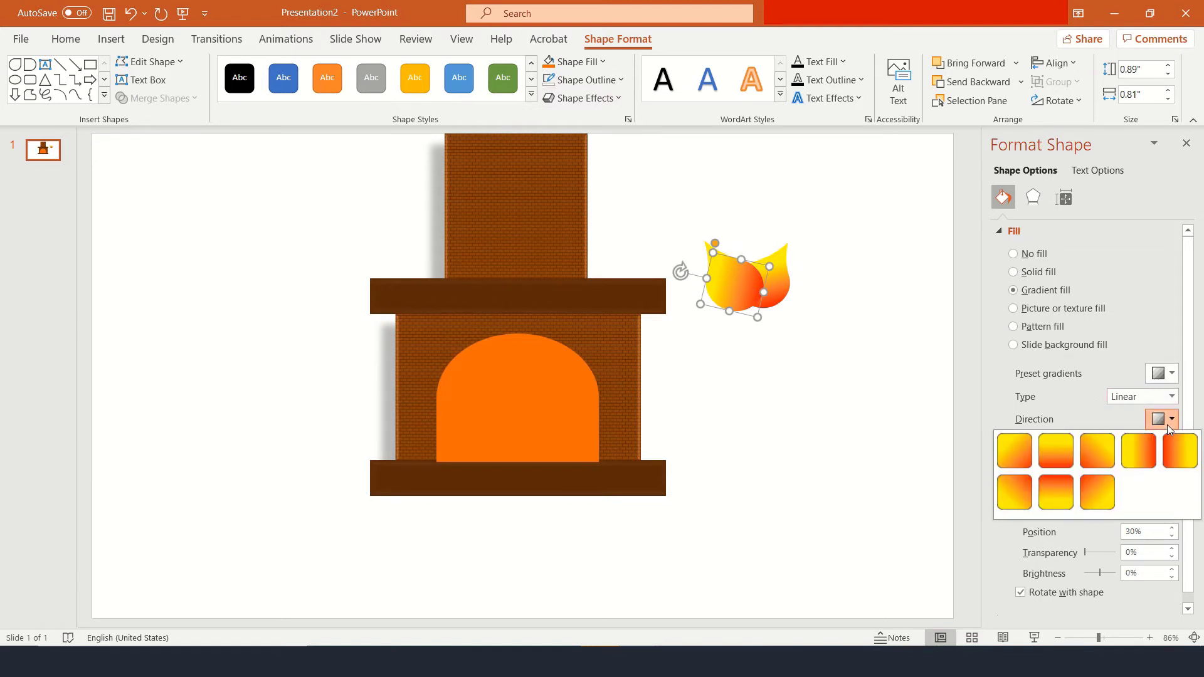
pyautogui.click(1095, 459)
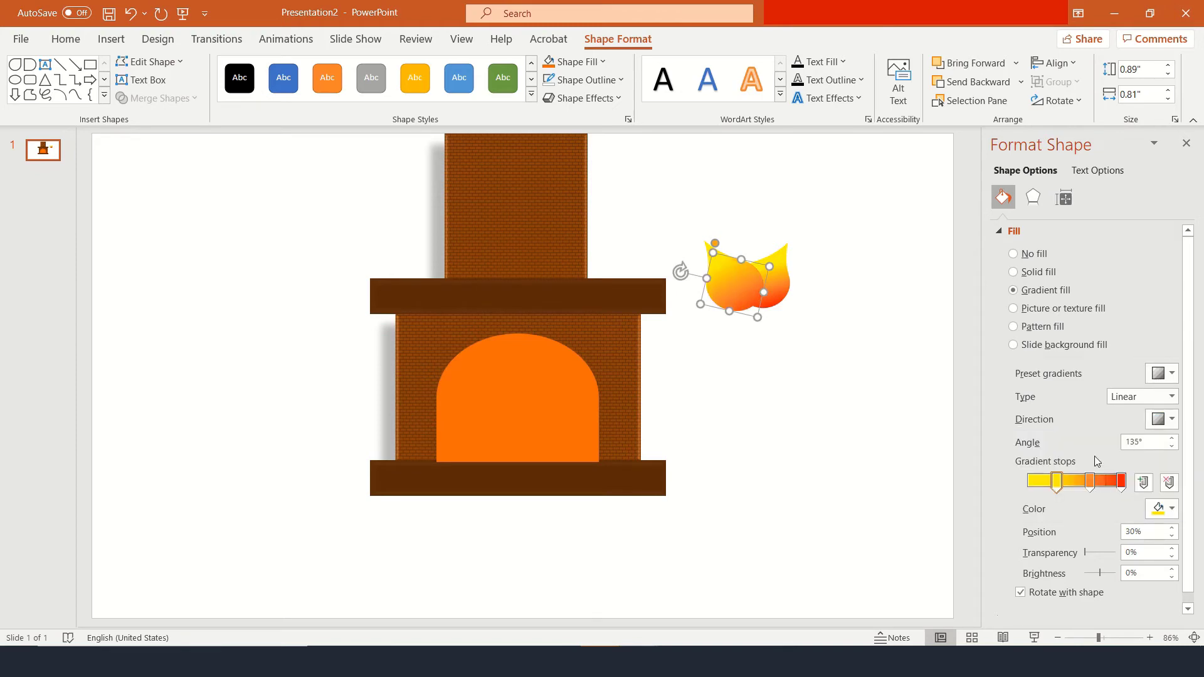
pyautogui.click(793, 395)
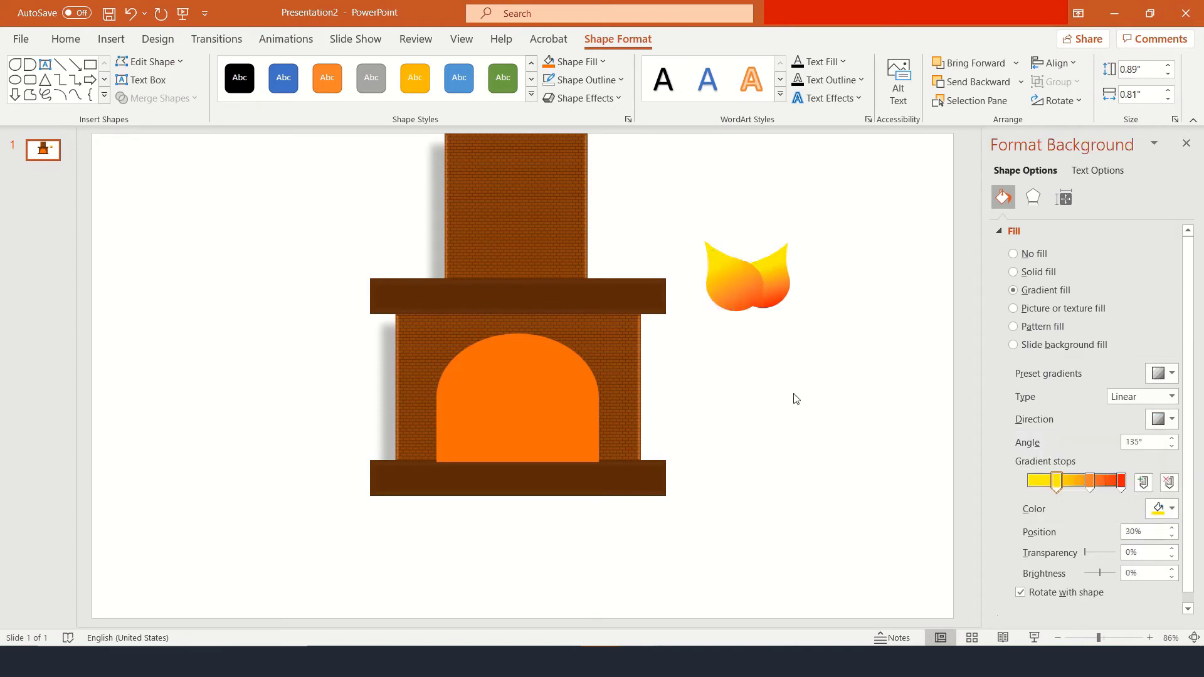
# Fine-tune the left teardrop by moving its yellow gradient stop to 36% and rotating the shape slightly clockwise.
pyautogui.click(729, 283)
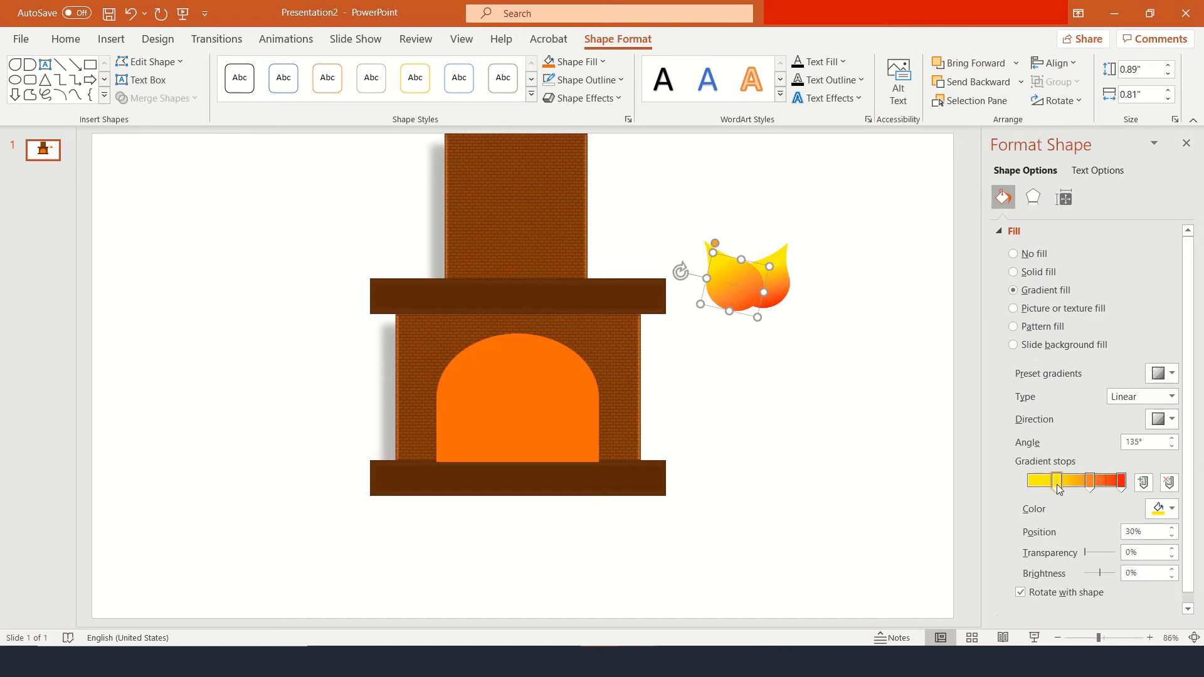
pyautogui.moveTo(1058, 488); pyautogui.dragTo(1091, 493)
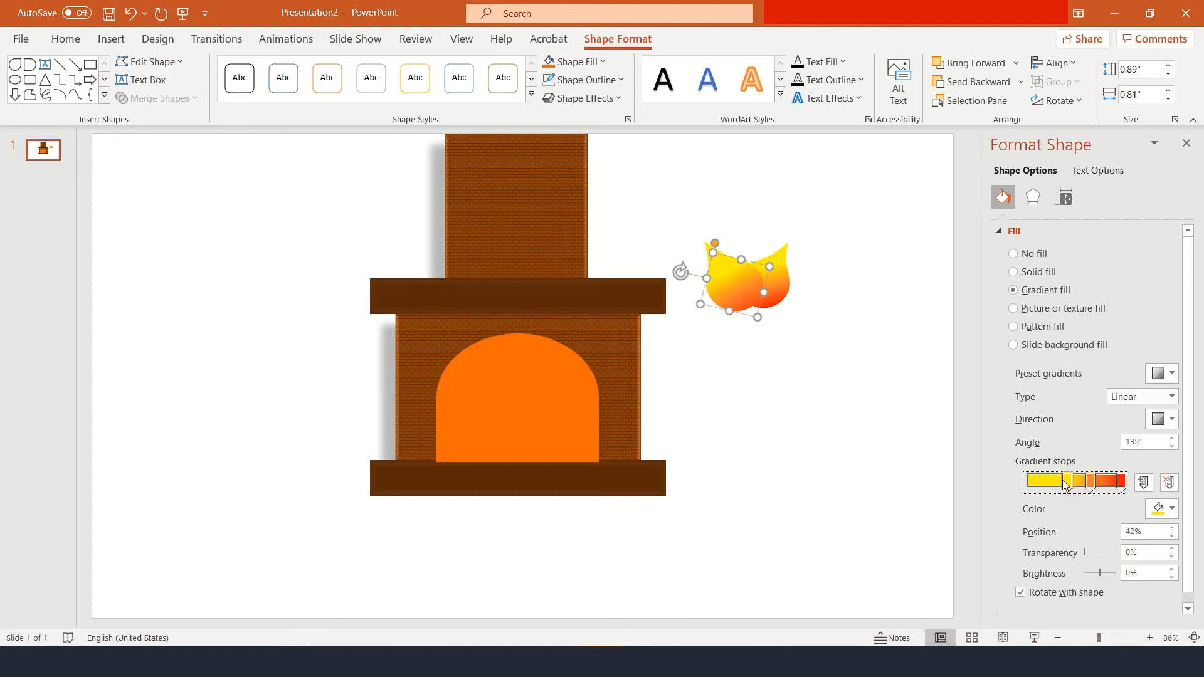
pyautogui.moveTo(1064, 484); pyautogui.dragTo(1059, 485)
pyautogui.click(1090, 488)
pyautogui.moveTo(1092, 488); pyautogui.dragTo(1093, 490)
pyautogui.moveTo(680, 271); pyautogui.dragTo(678, 262)
pyautogui.click(778, 353)
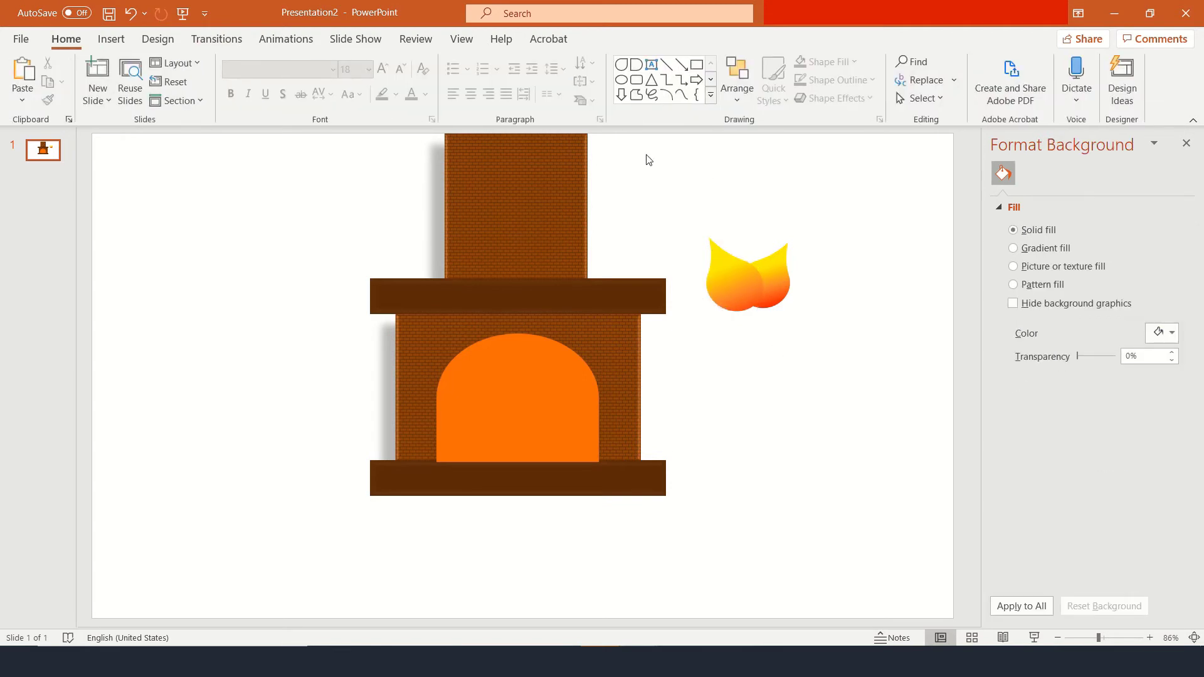
# Draw a third teardrop with its tip pointing up, about 0.86" high and 0.89" wide, in front of the other two.
pyautogui.click(621, 65)
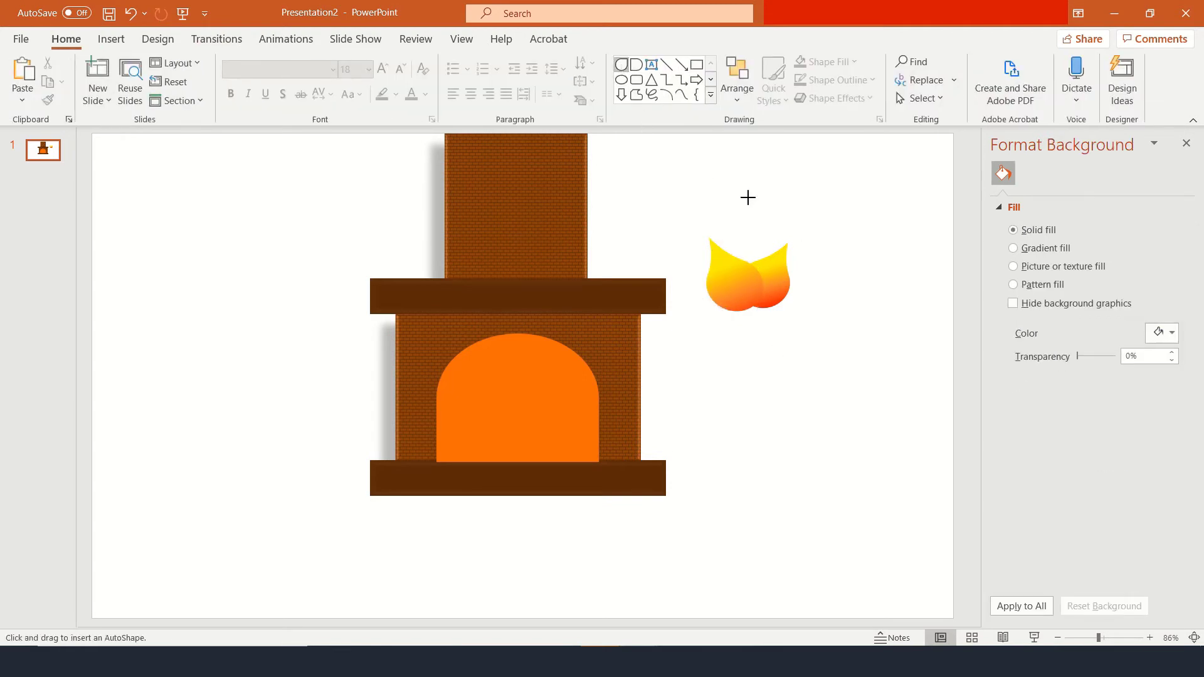
pyautogui.moveTo(747, 197); pyautogui.dragTo(829, 279)
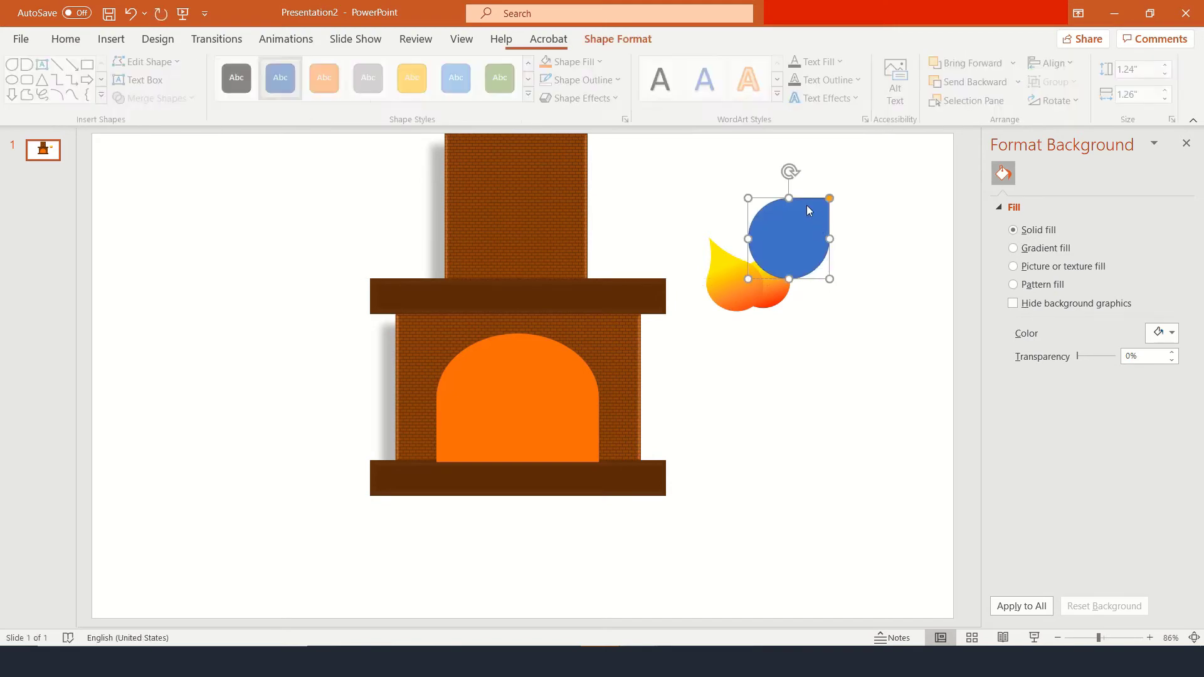
pyautogui.moveTo(789, 171); pyautogui.dragTo(764, 288)
pyautogui.moveTo(747, 245); pyautogui.dragTo(741, 221)
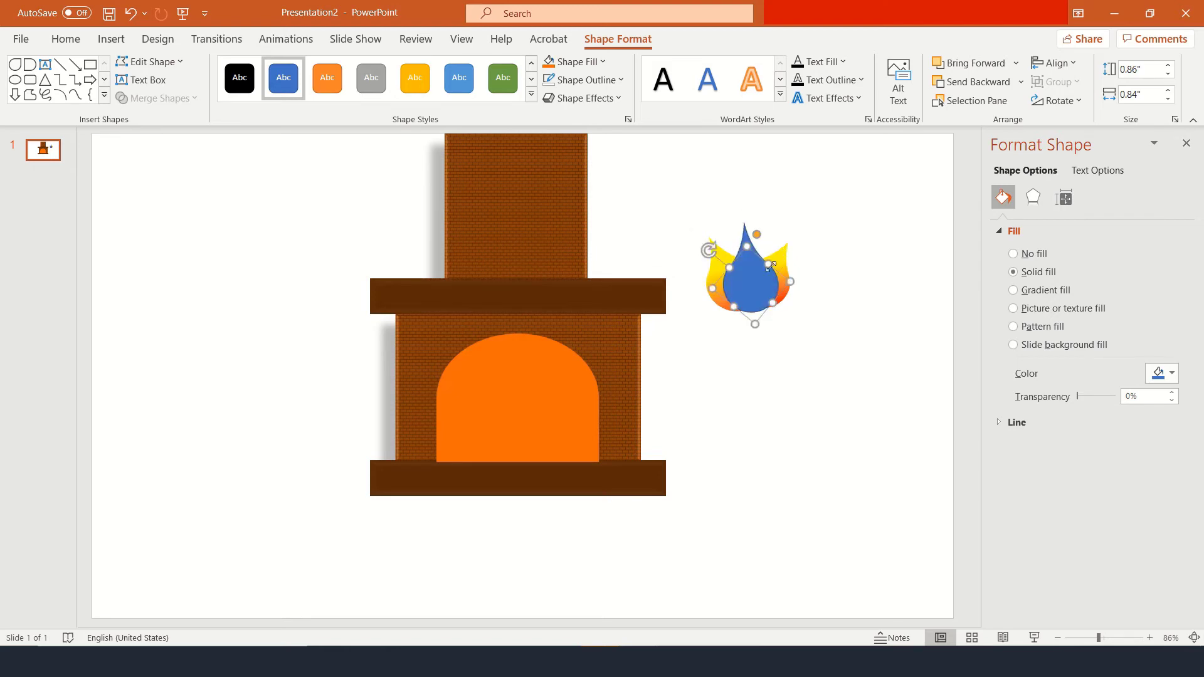
pyautogui.moveTo(766, 264); pyautogui.dragTo(770, 261)
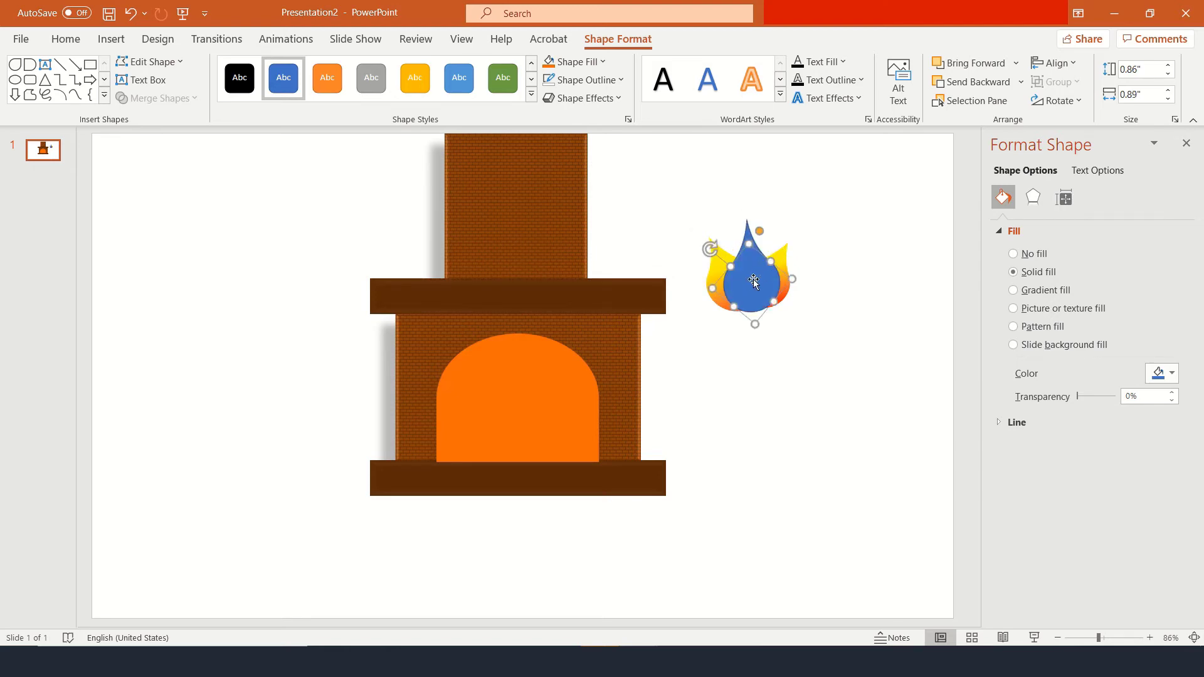
# Nudge the blue teardrop slightly left to center it between the two outer flame tips.
pyautogui.click(751, 281)
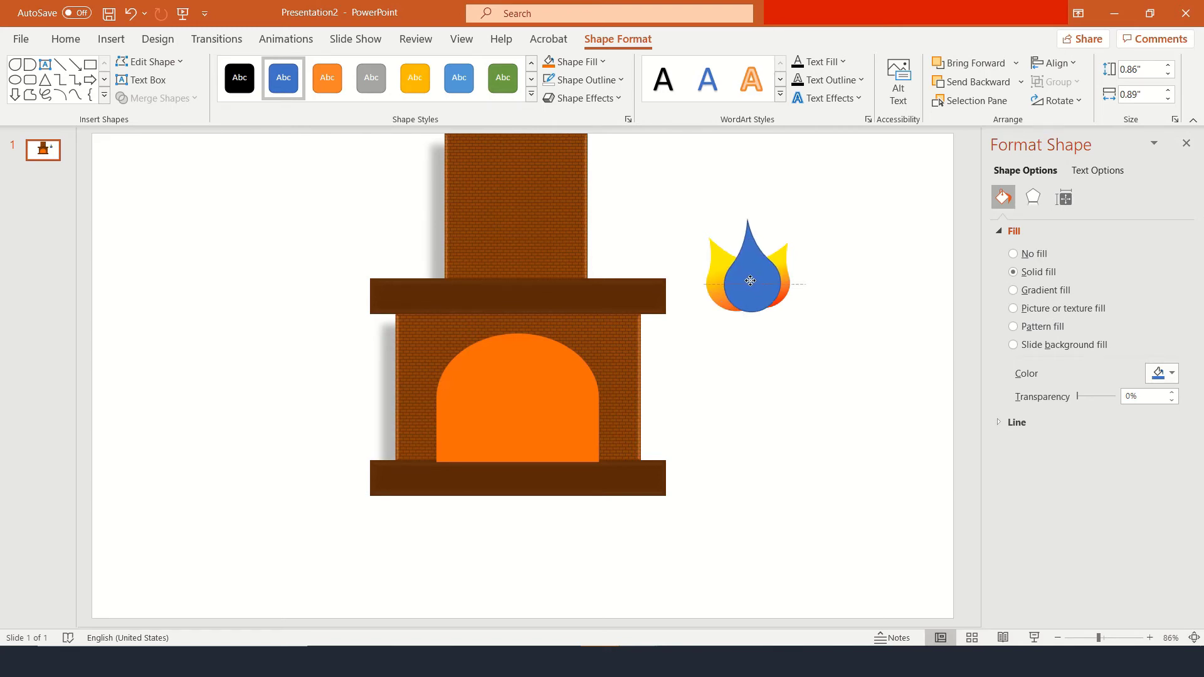
pyautogui.click(750, 281)
pyautogui.hotkey('ctrl', 'Left')
pyautogui.hotkey('ctrl', 'Left')
pyautogui.hotkey('ctrl', 'Left')
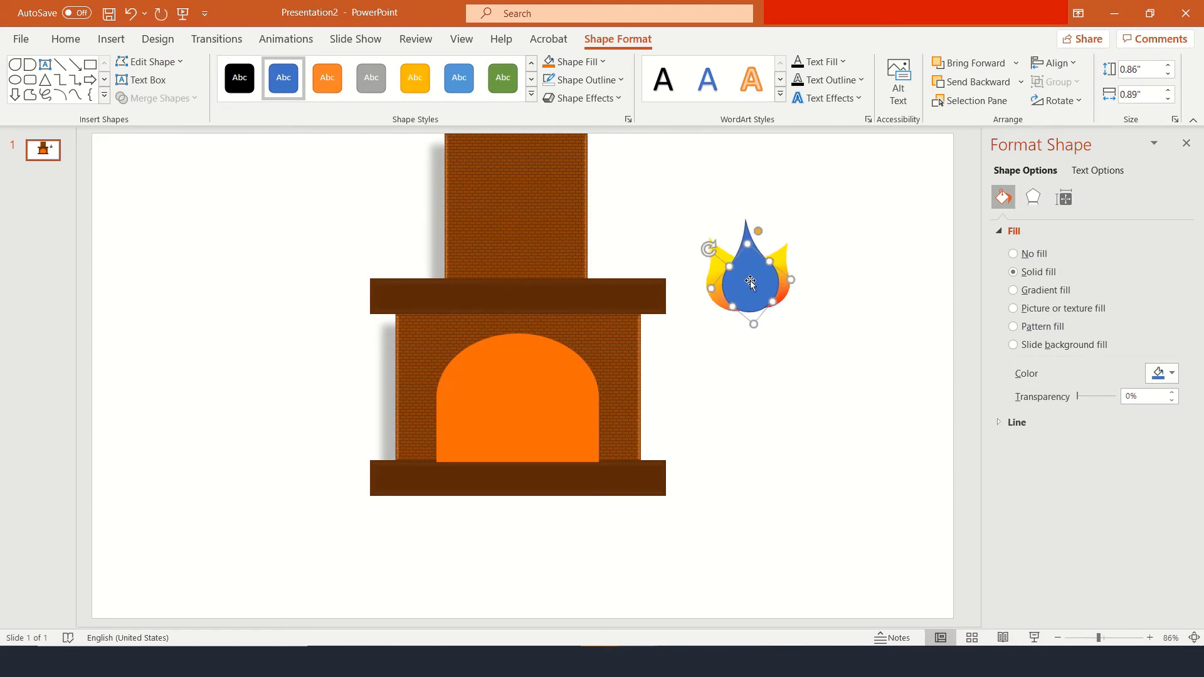
# Fill the middle teardrop with the gradient, its red stop positioned at 86%, and remove its outline.
pyautogui.click(1012, 289)
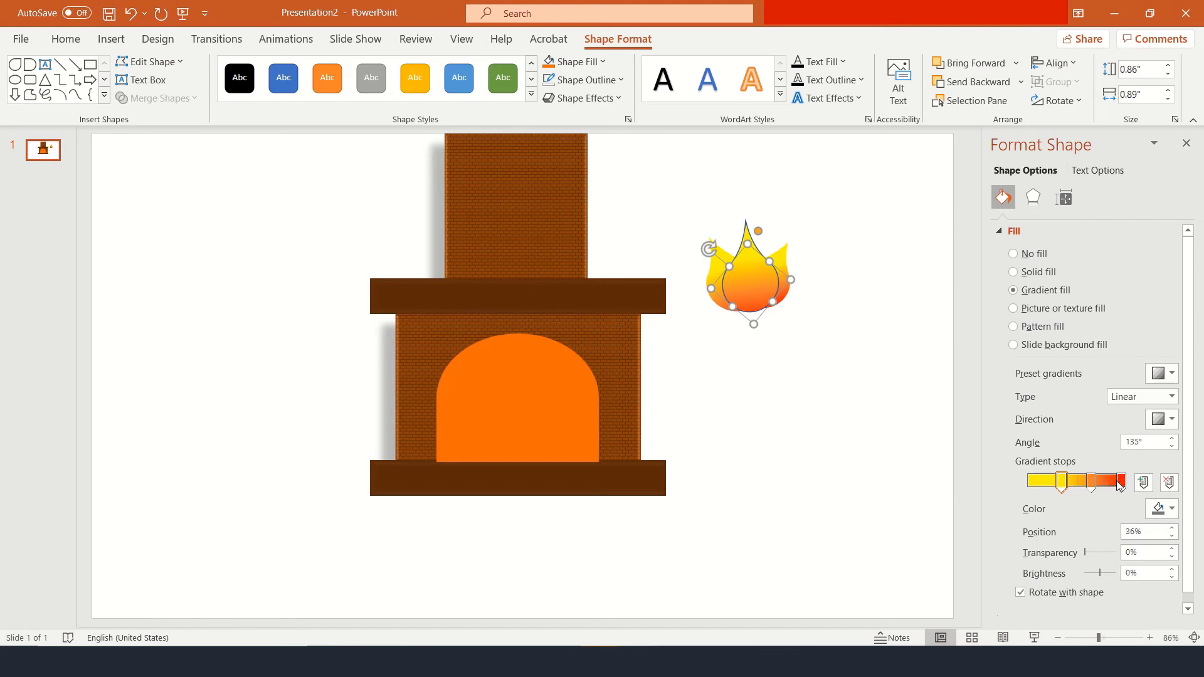
pyautogui.click(1121, 483)
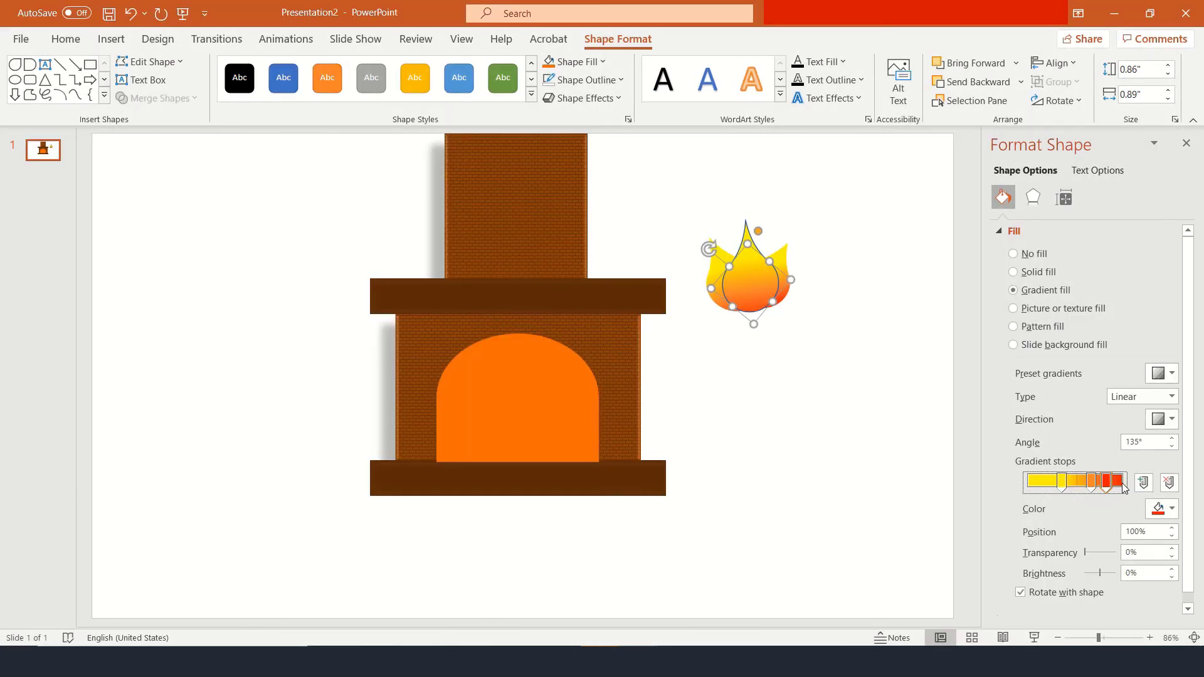
pyautogui.moveTo(1121, 483); pyautogui.dragTo(1110, 486)
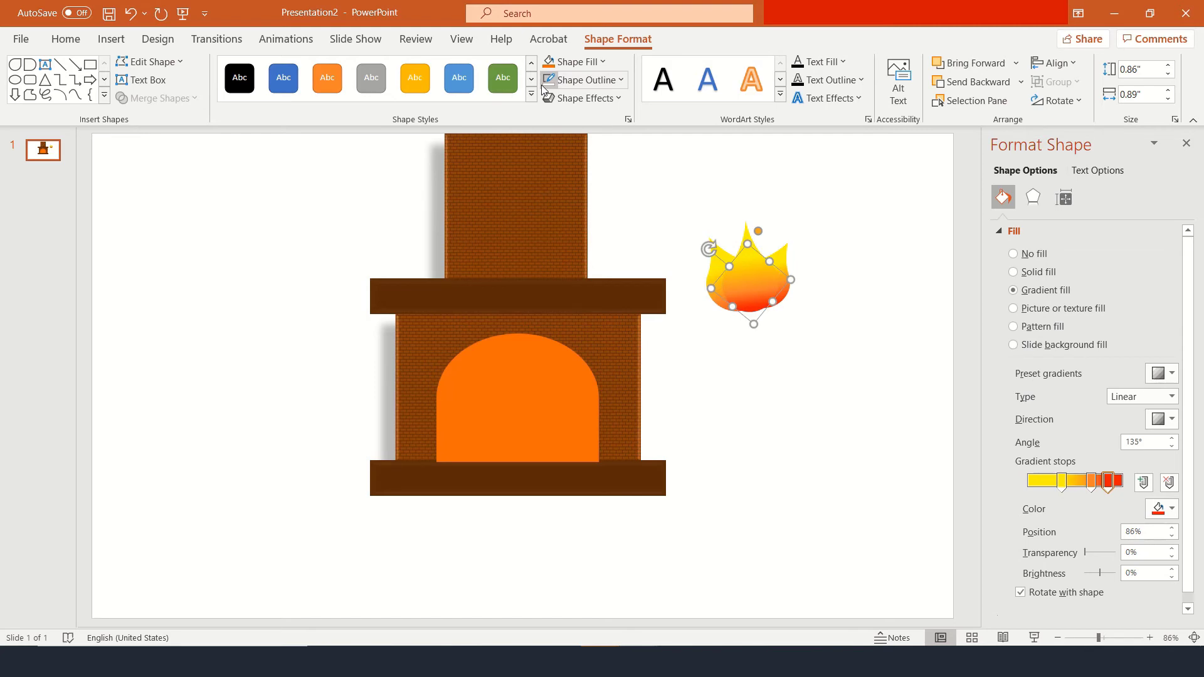
pyautogui.click(784, 196)
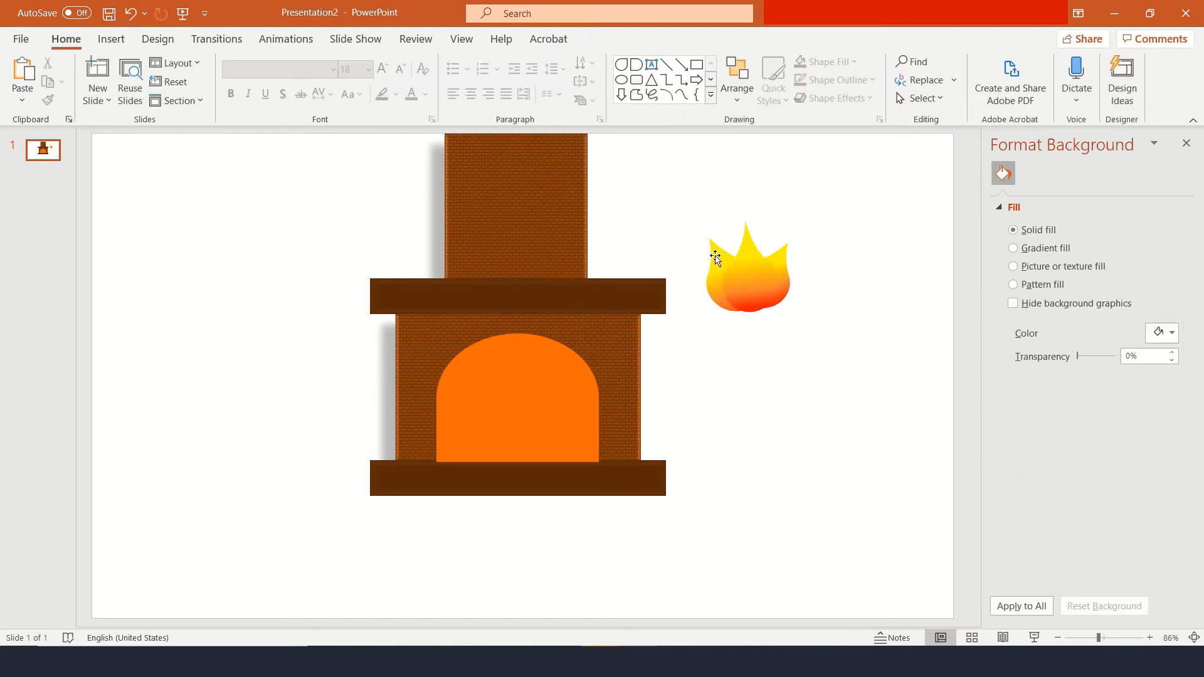
# Group the three teardrops into one flame and place it at the bottom center of the firebox.
pyautogui.moveTo(675, 190); pyautogui.dragTo(833, 336)
pyautogui.hotkey('ctrl', 'g')
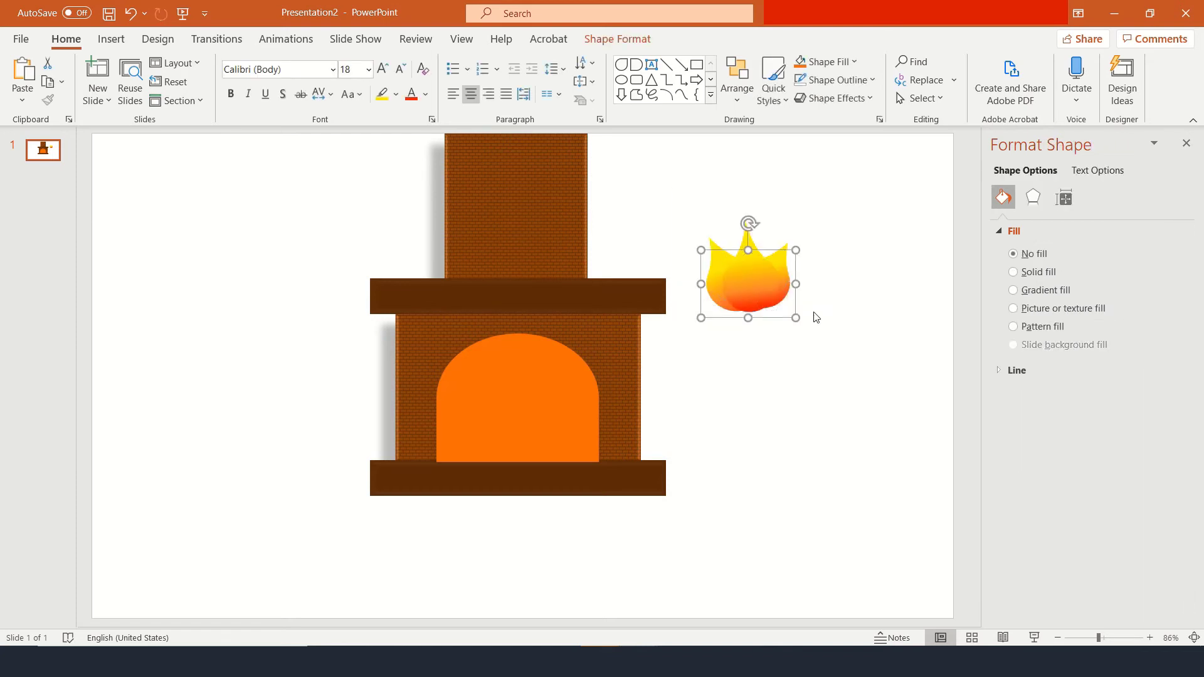
pyautogui.click(812, 316)
pyautogui.moveTo(766, 291); pyautogui.dragTo(529, 445)
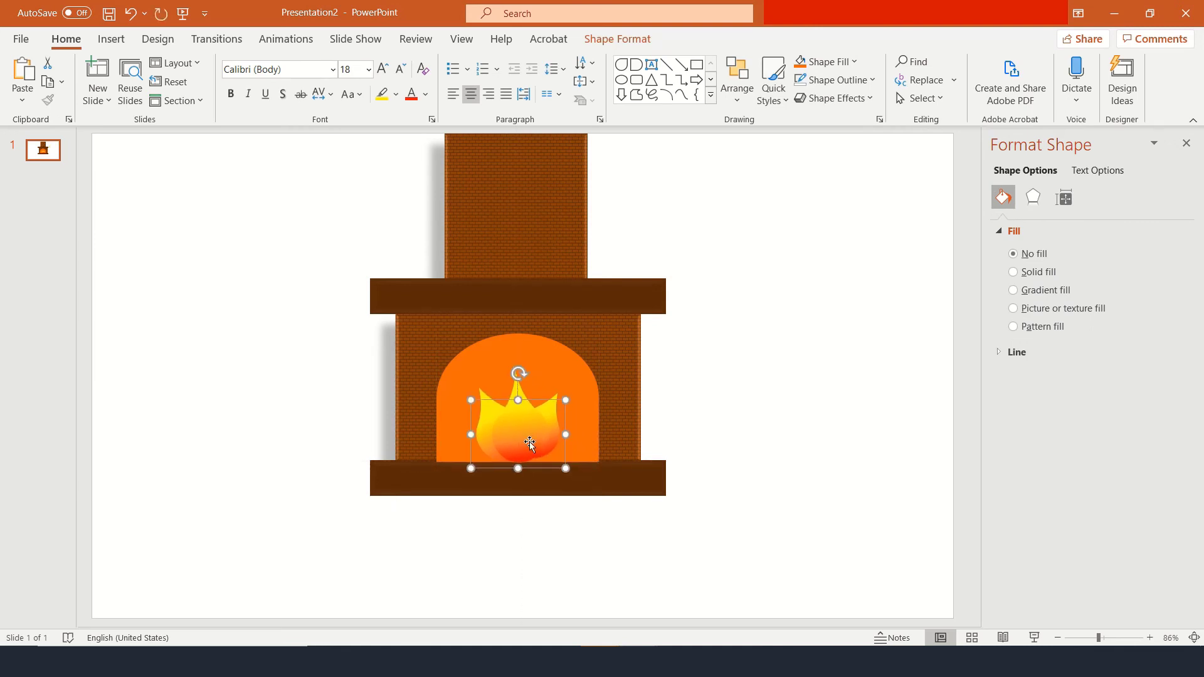
# Place a duplicate of the flame on the firebox's right side, and slightly shrink and tilt the original counterclockwise.
pyautogui.hotkey('ctrl', 'd')
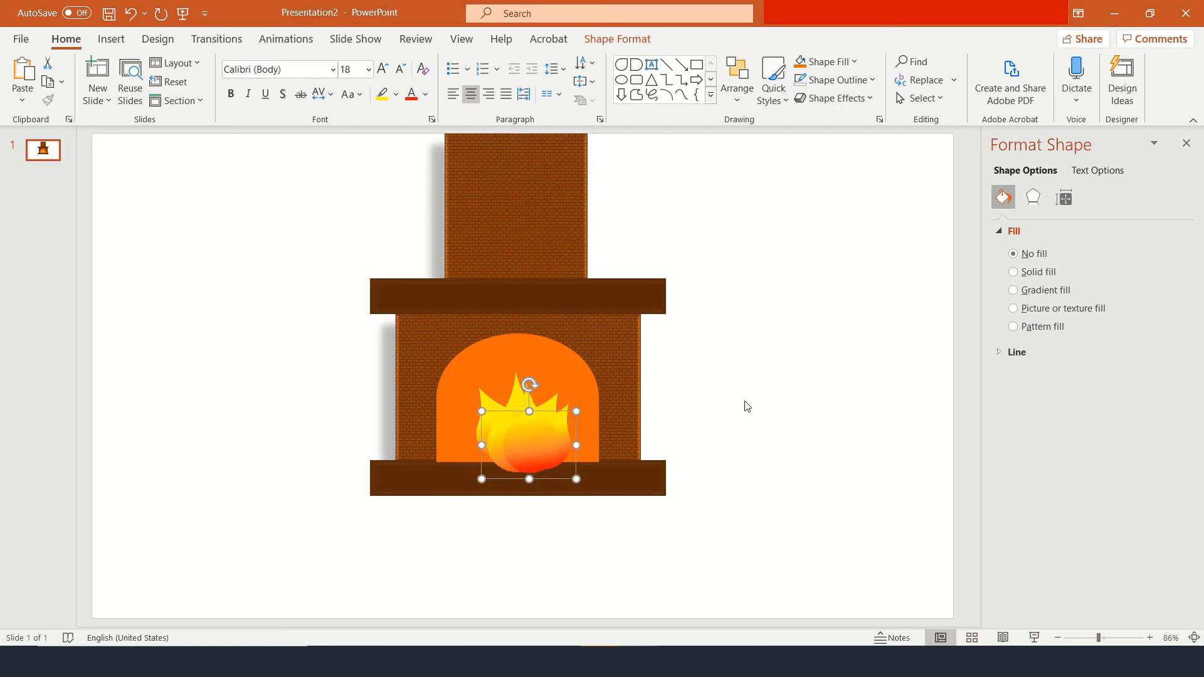
pyautogui.moveTo(528, 443); pyautogui.dragTo(575, 425)
pyautogui.click(505, 402)
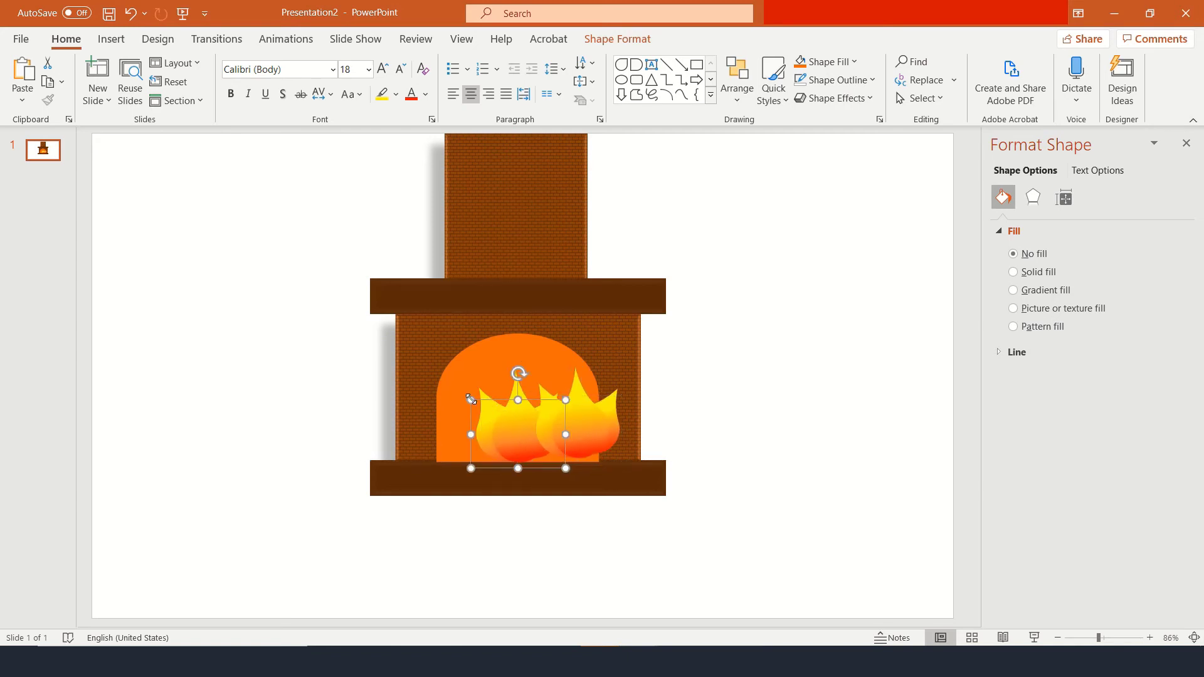
pyautogui.moveTo(471, 399); pyautogui.dragTo(479, 411)
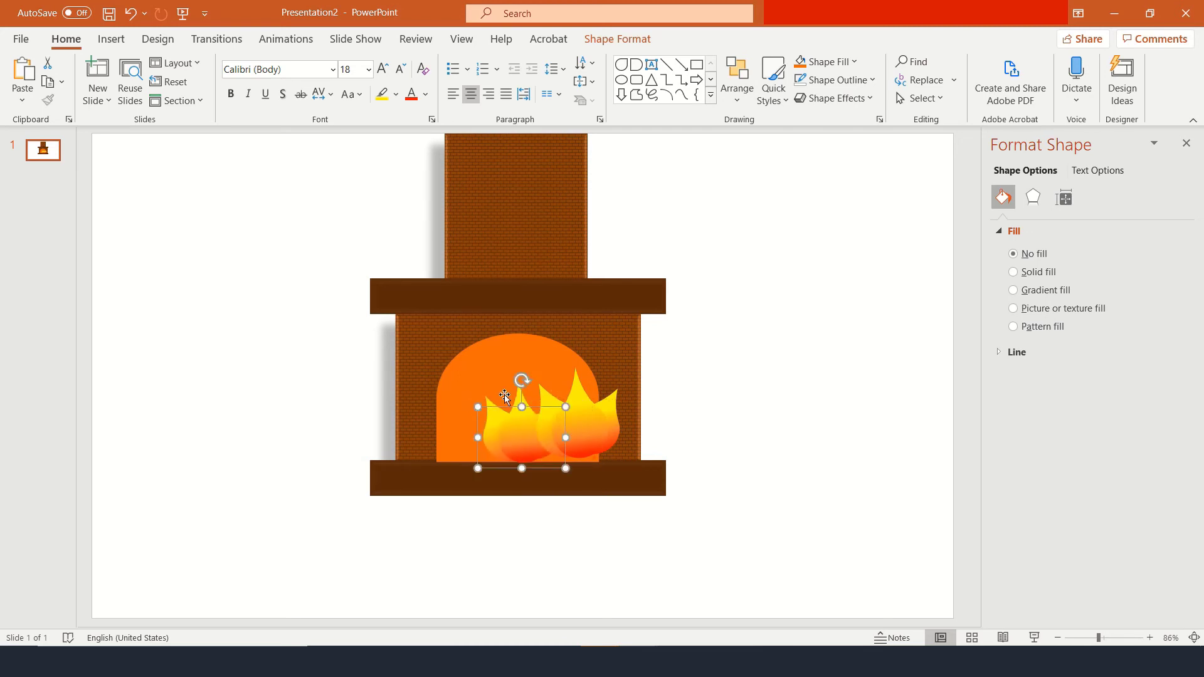
pyautogui.moveTo(519, 377); pyautogui.dragTo(511, 379)
# Tilt the right-hand flame copy slightly clockwise.
pyautogui.click(578, 409)
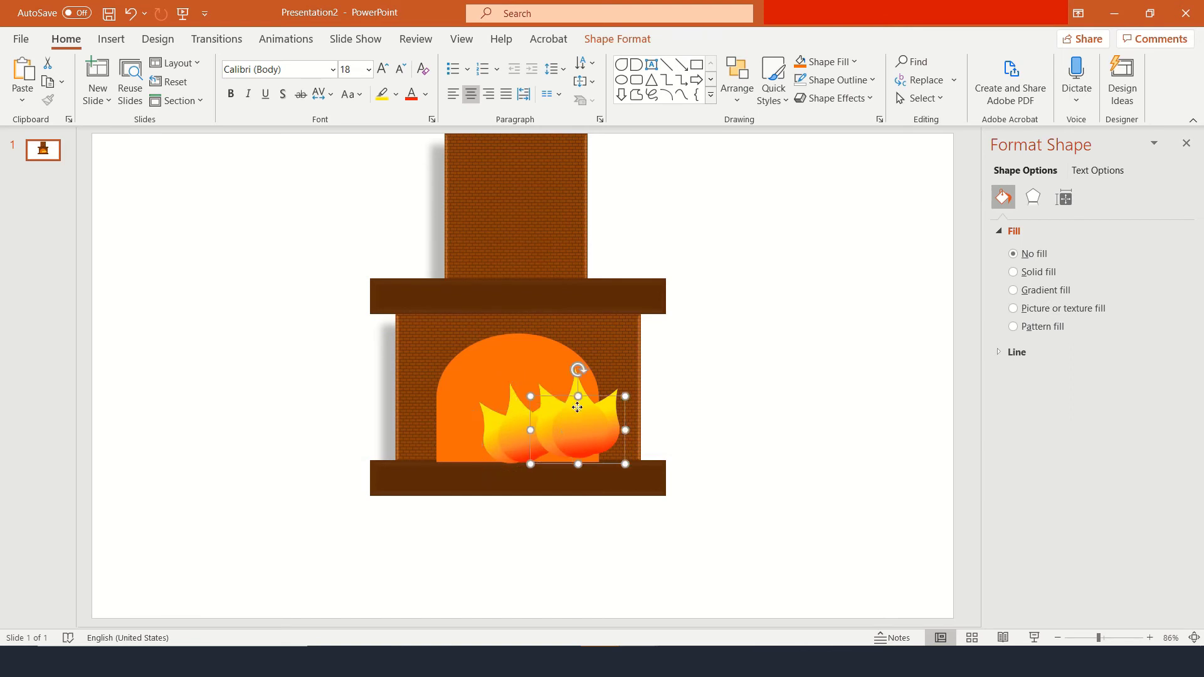
pyautogui.click(683, 371)
pyautogui.click(578, 387)
pyautogui.moveTo(578, 369); pyautogui.dragTo(589, 368)
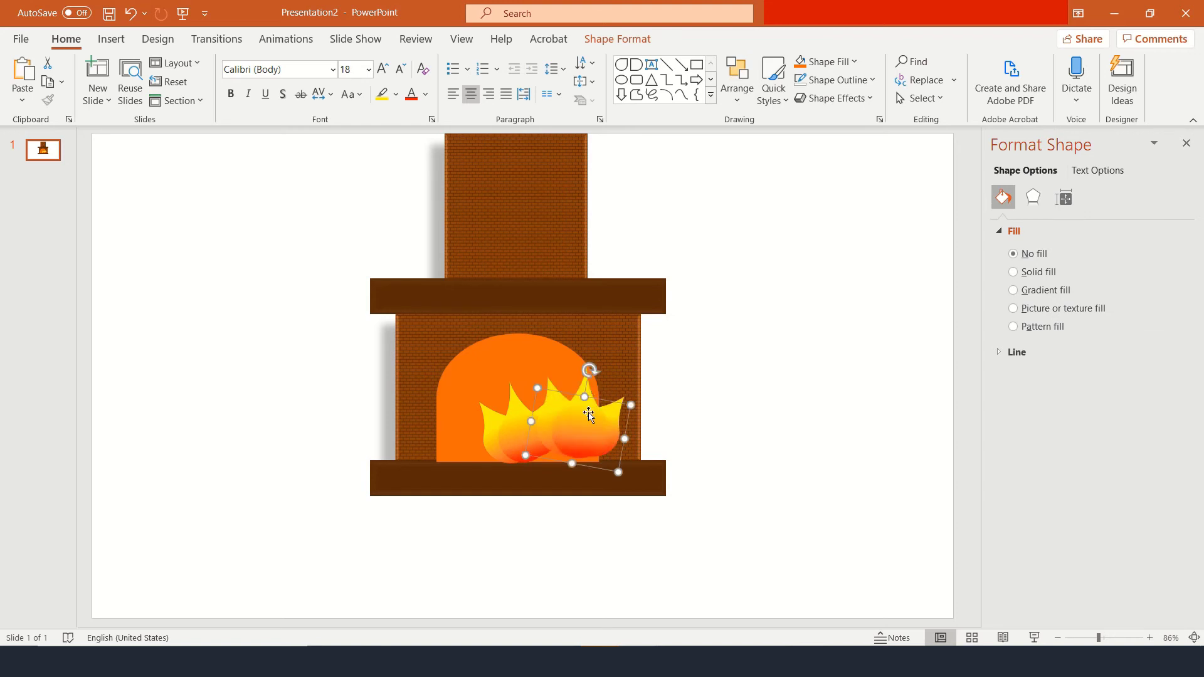
# Add a Teeter emphasis animation to the left flame, lasting 3 seconds and starting With Previous.
pyautogui.moveTo(580, 414); pyautogui.dragTo(556, 432)
pyautogui.click(508, 433)
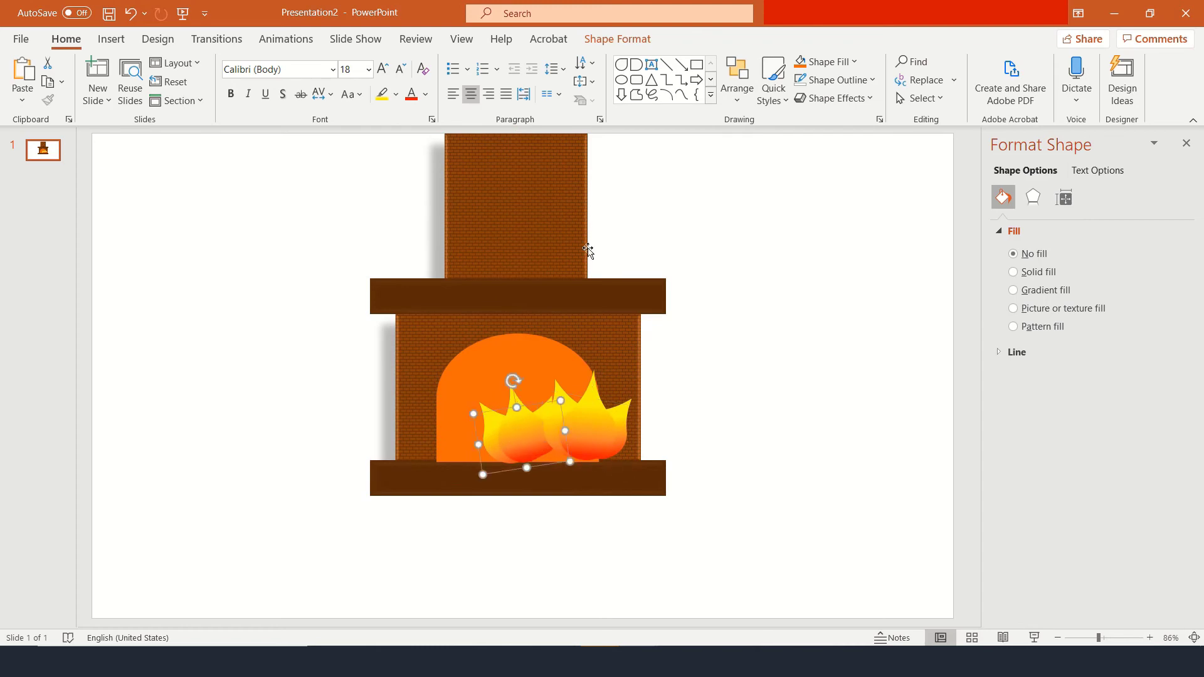
pyautogui.click(282, 40)
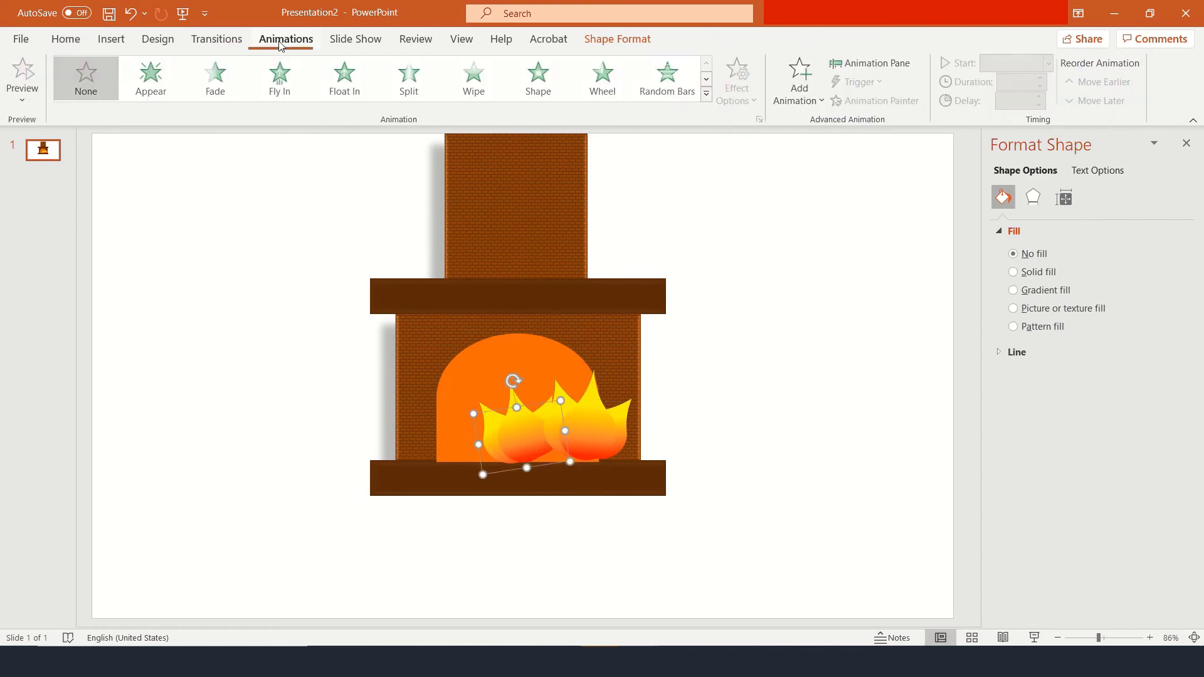
pyautogui.click(809, 85)
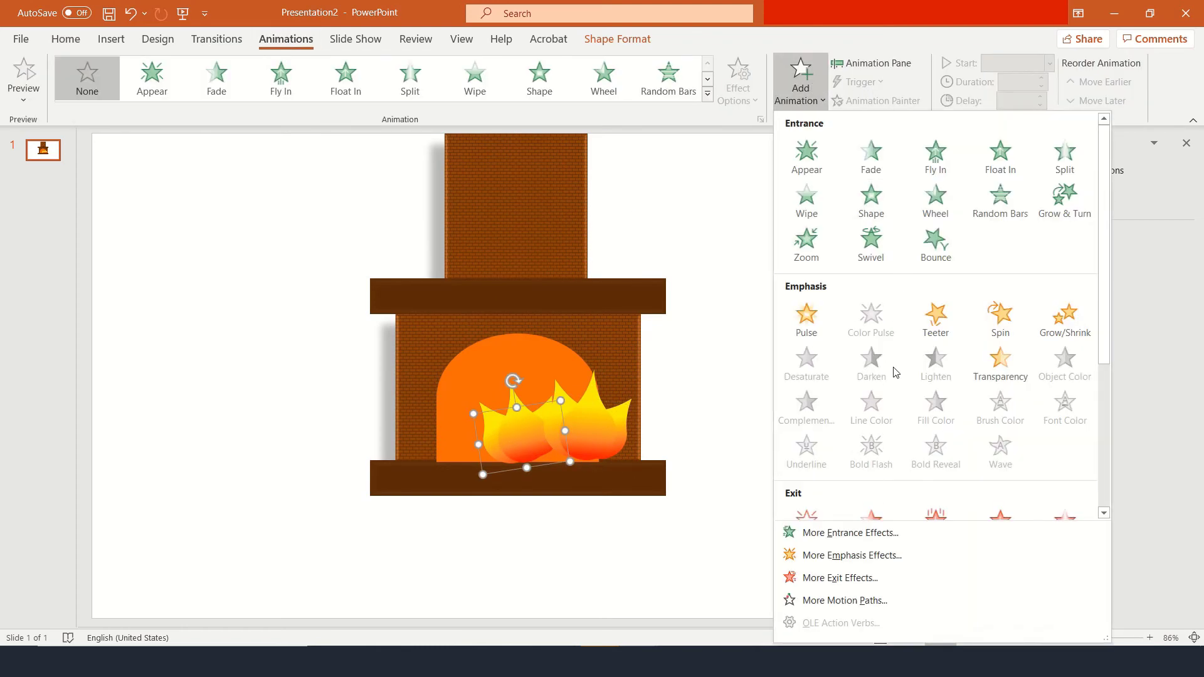
pyautogui.click(935, 316)
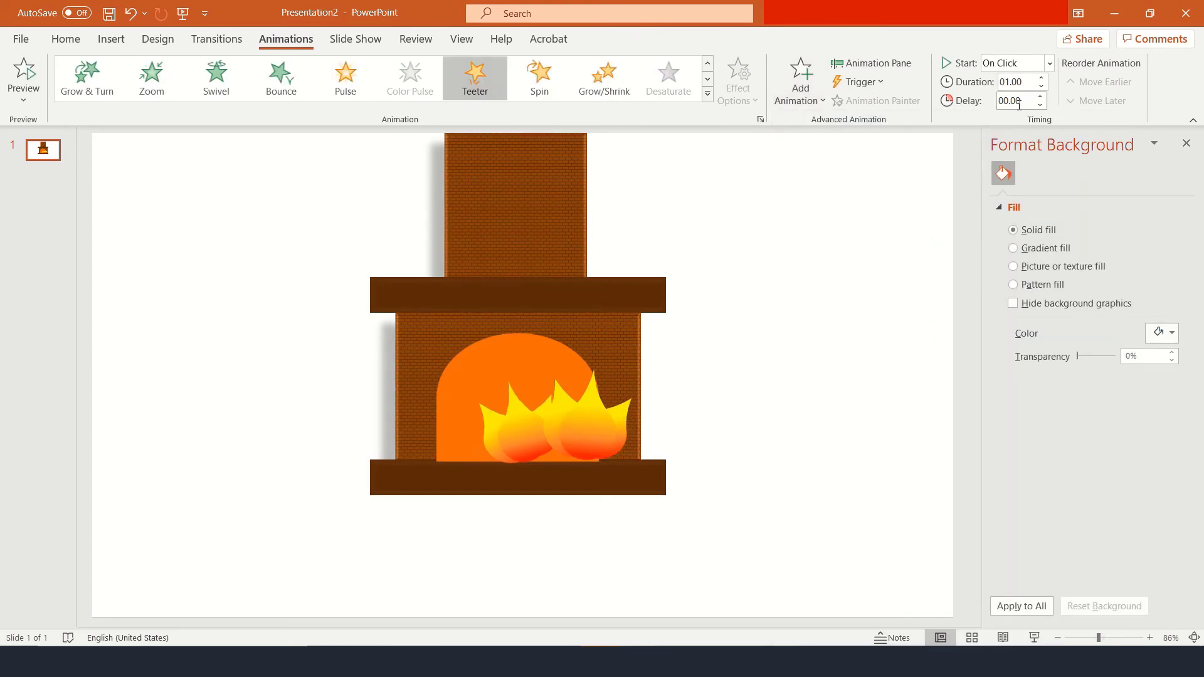
pyautogui.click(1032, 83)
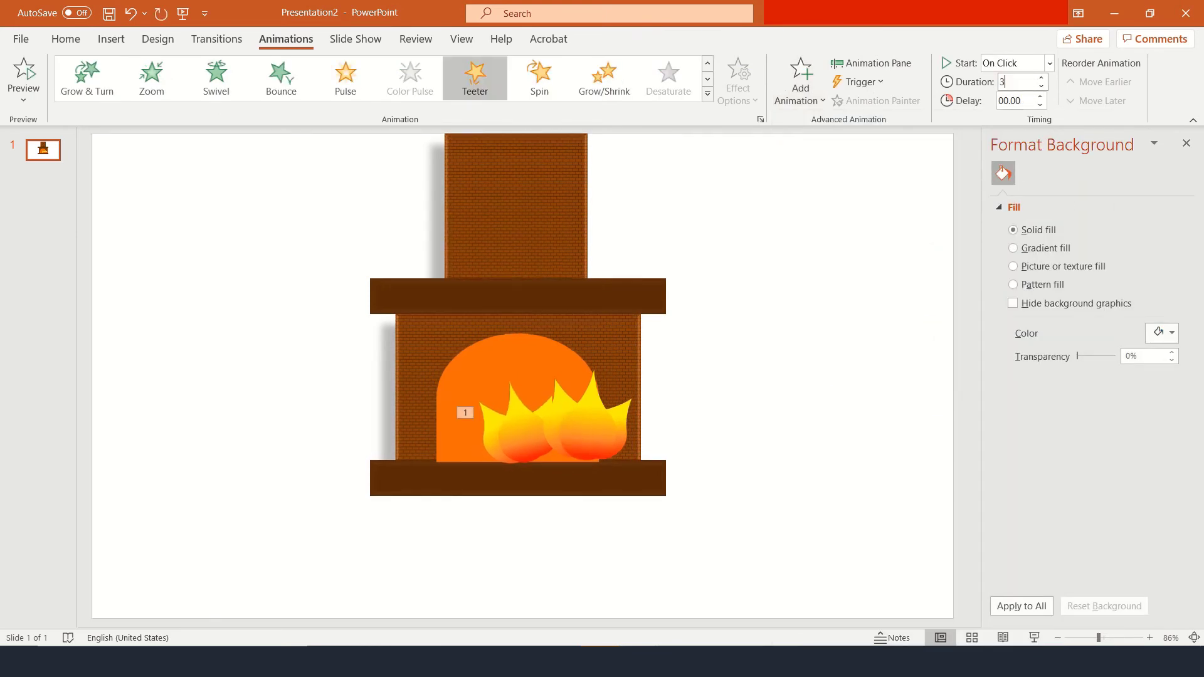
pyautogui.click(1040, 63)
pyautogui.click(1010, 102)
# Set the left flame's Teeter animation to repeat Until Next Click.
pyautogui.click(872, 63)
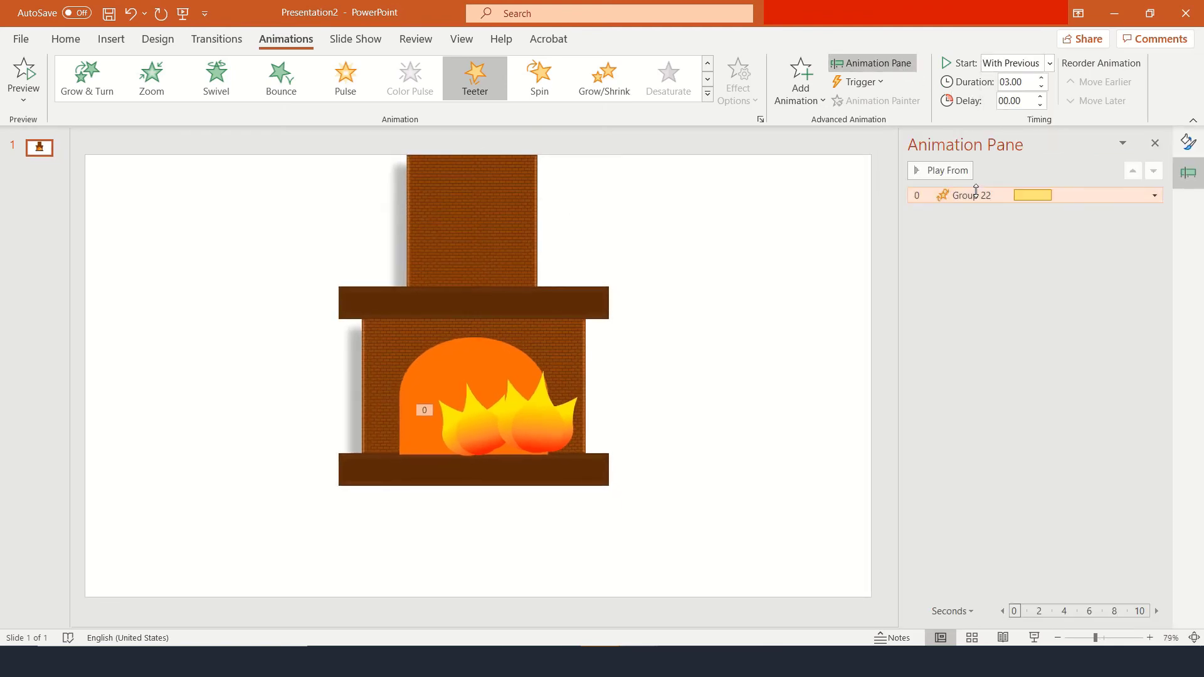
pyautogui.doubleClick(974, 194)
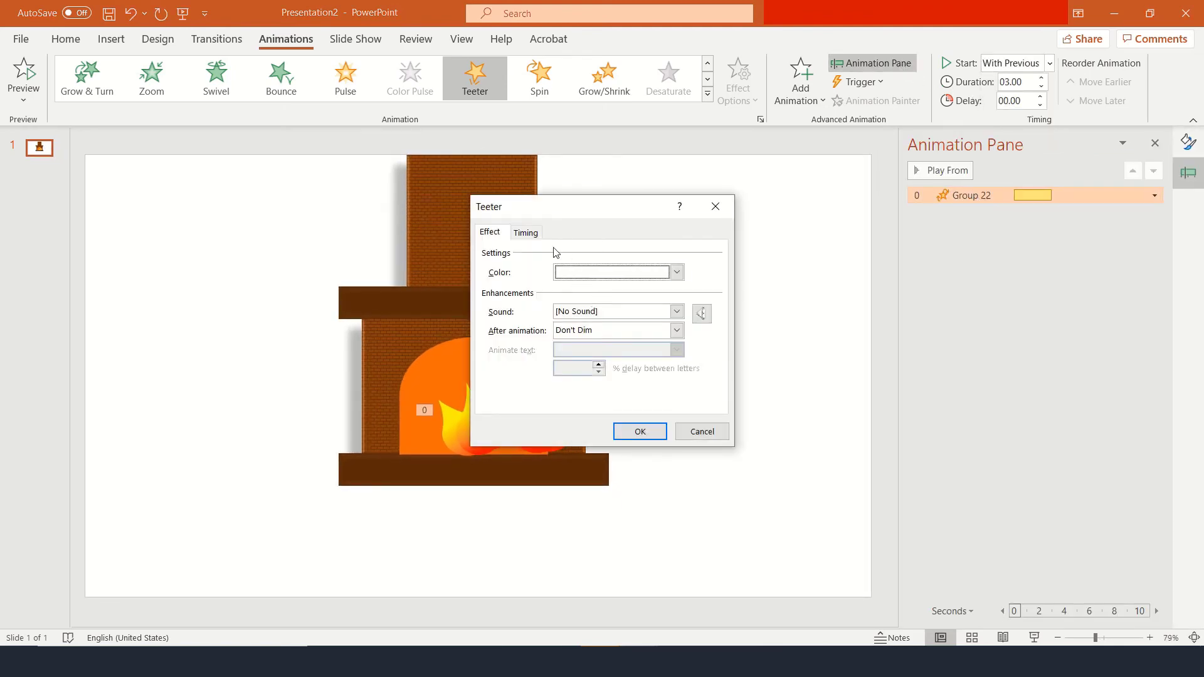
pyautogui.click(526, 232)
pyautogui.click(640, 310)
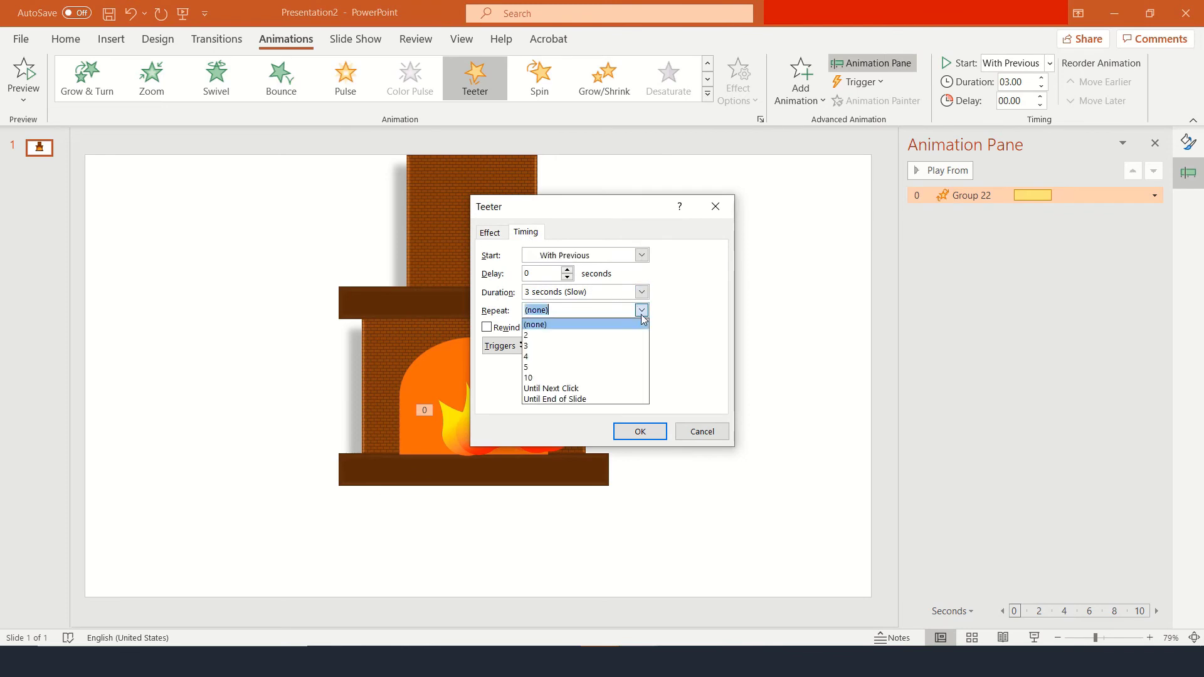
pyautogui.click(582, 389)
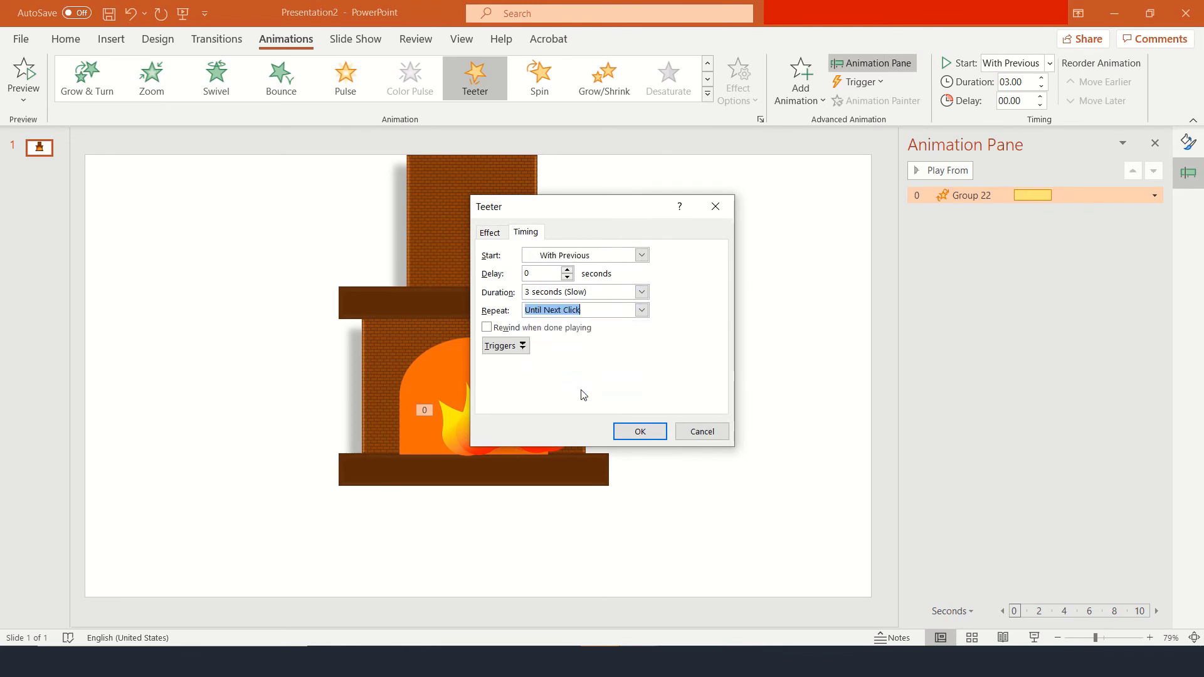
pyautogui.click(639, 432)
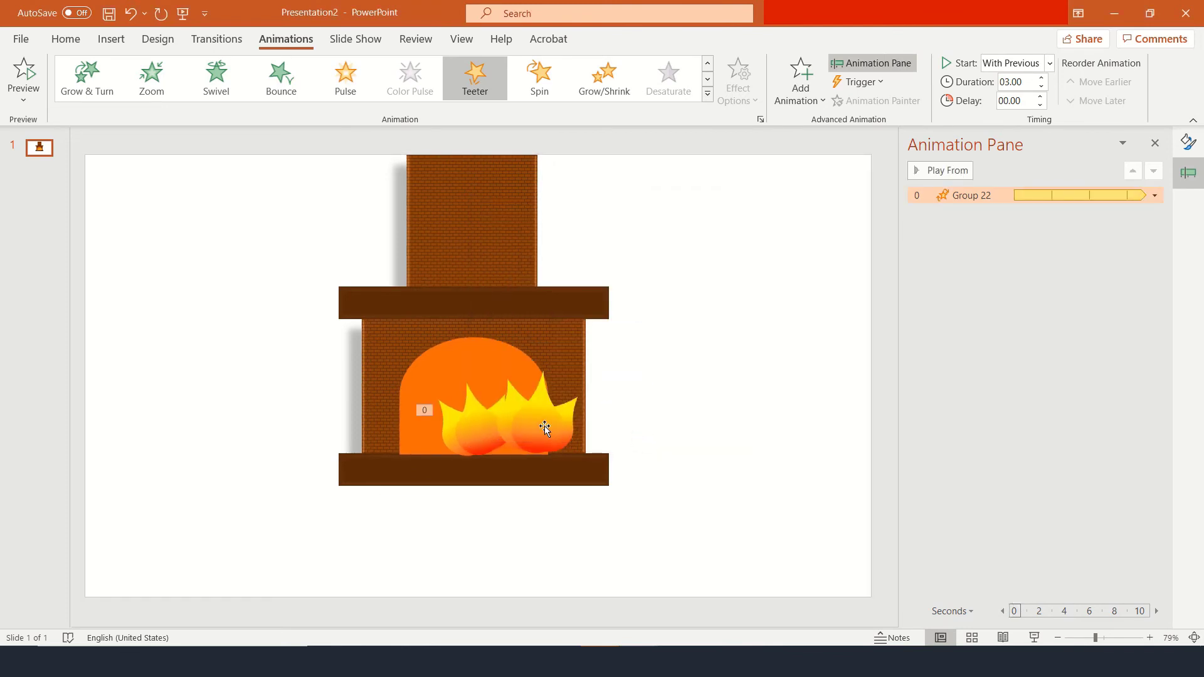
# Move the right-hand flame over the left one so both overlap at the center of the firebox.
pyautogui.moveTo(544, 428); pyautogui.dragTo(484, 429)
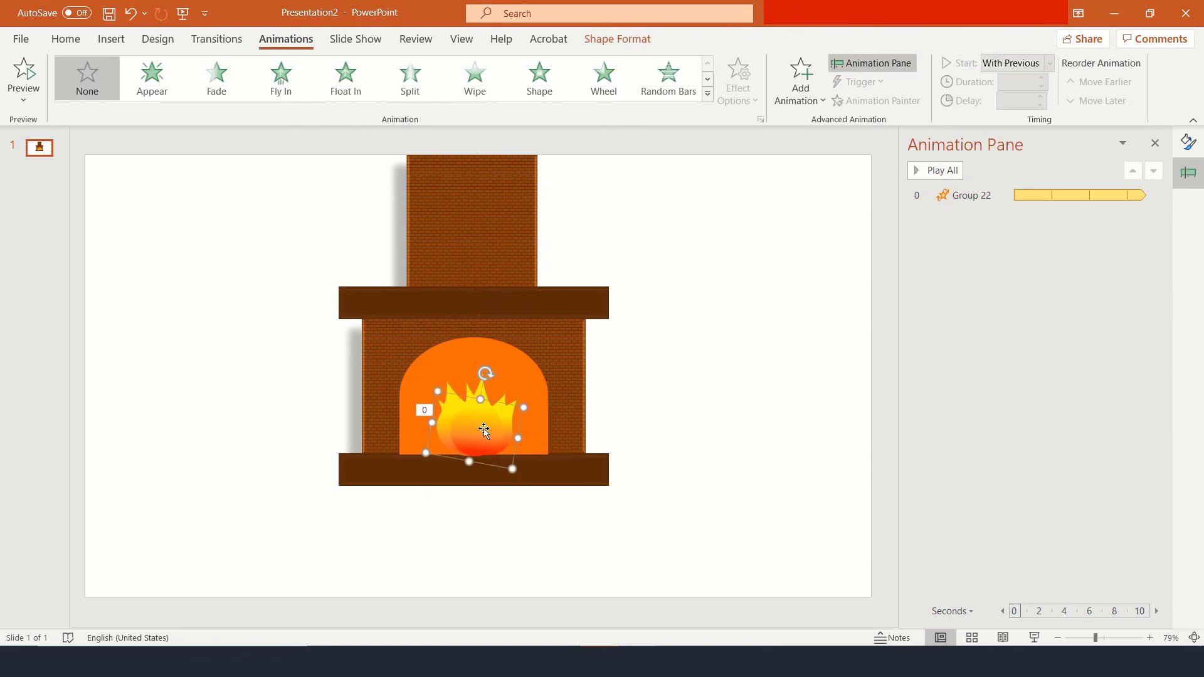
pyautogui.hotkey('ctrl', 'z')
pyautogui.click(675, 462)
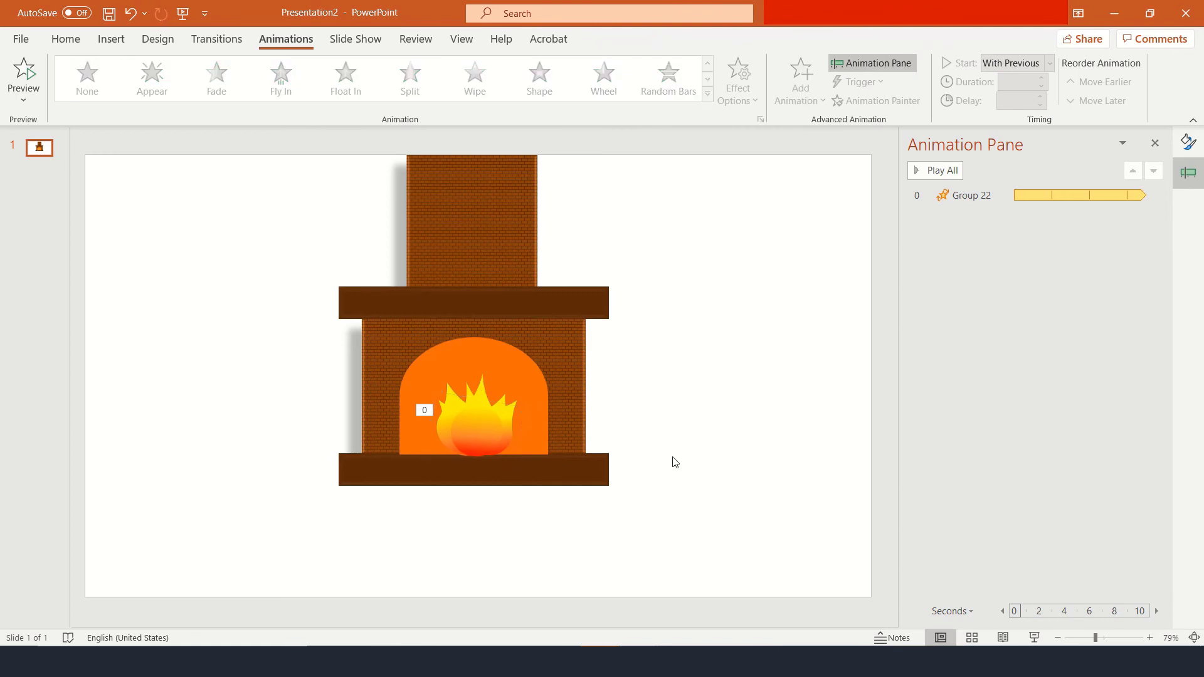
# Add a Pulse emphasis animation to the front flame, lasting 2.5 seconds and starting With Previous.
pyautogui.click(476, 423)
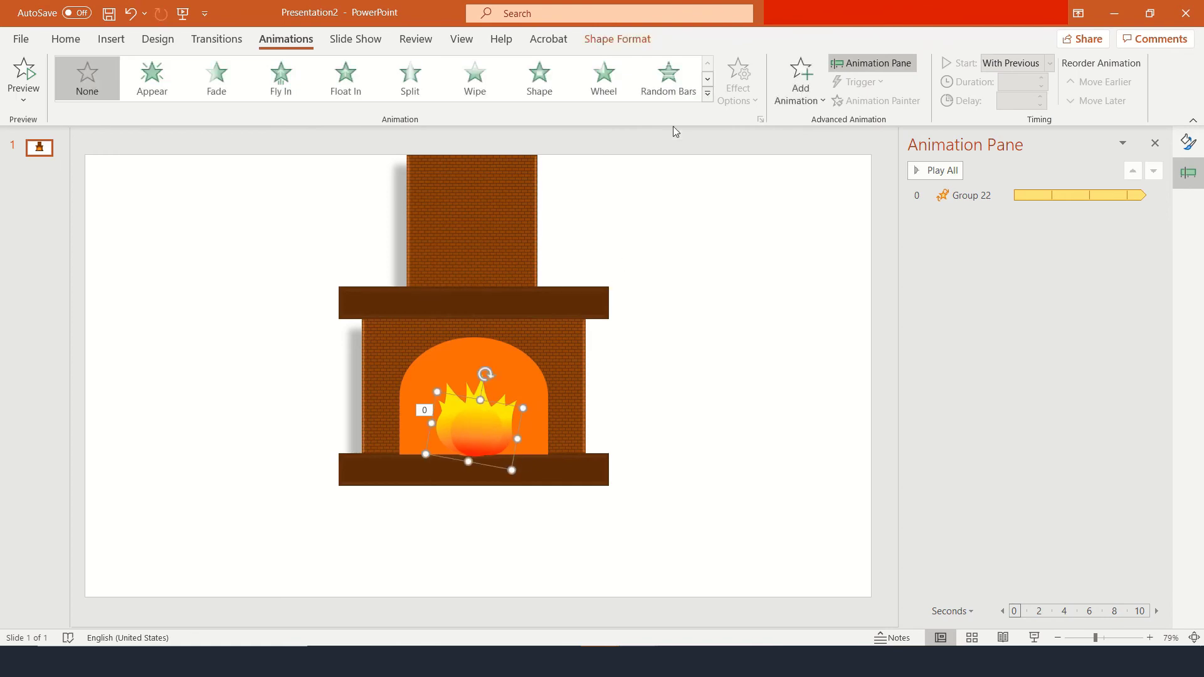
pyautogui.click(801, 80)
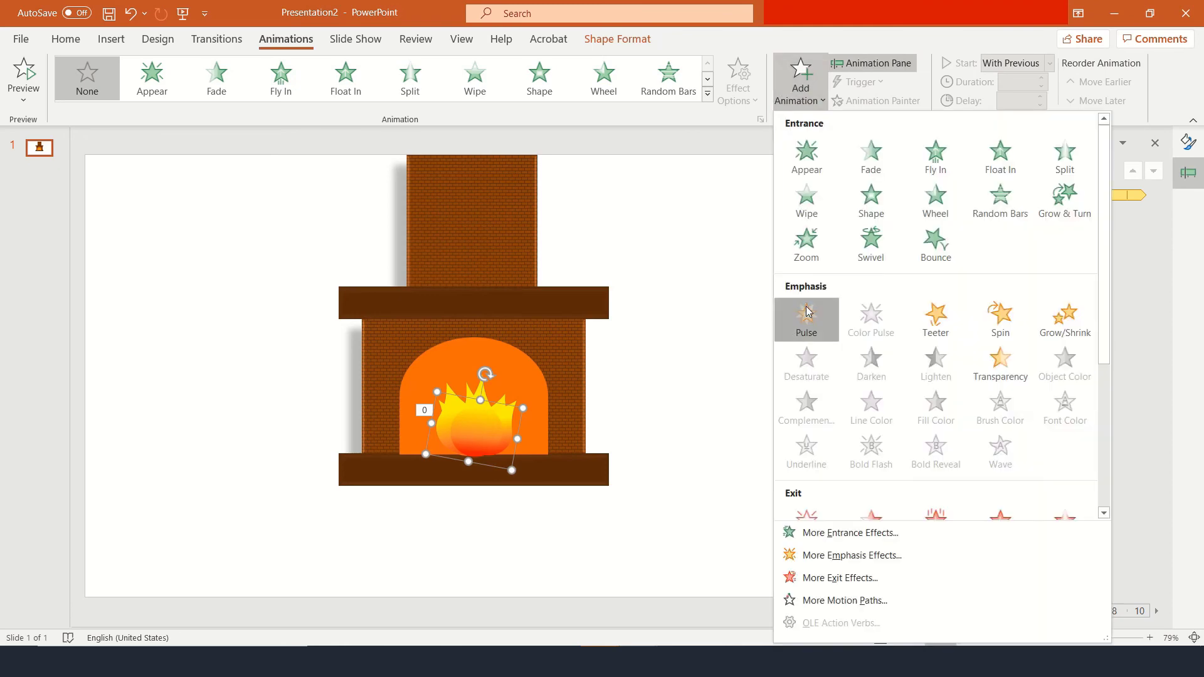
pyautogui.click(809, 312)
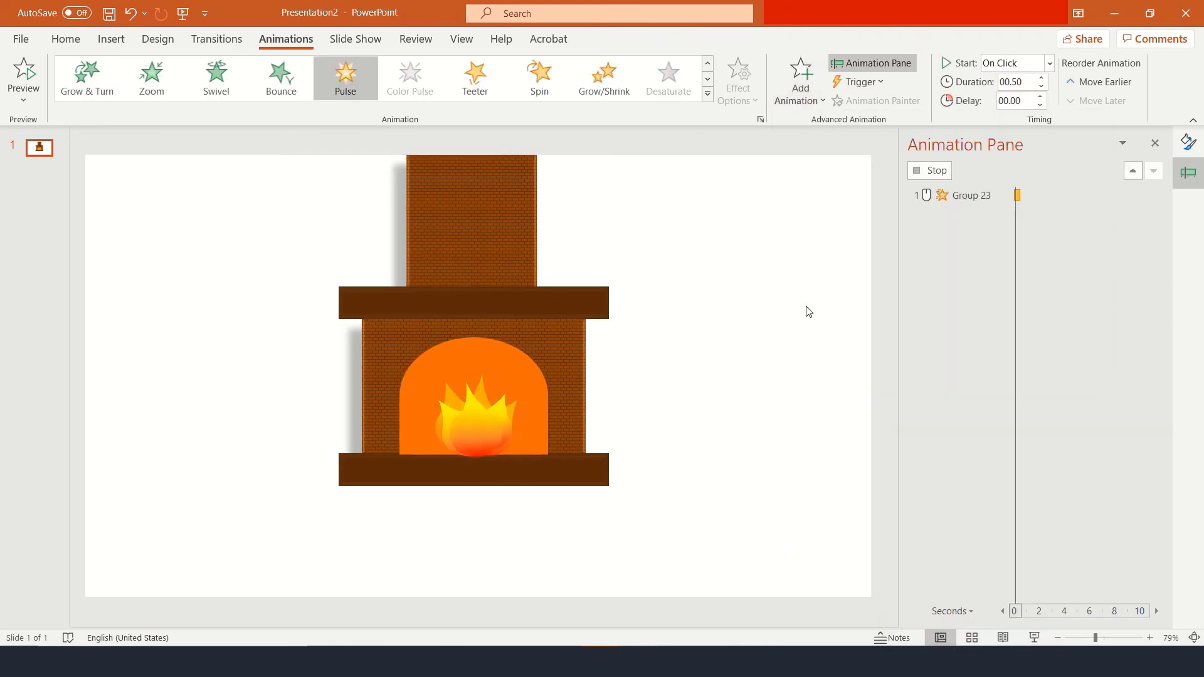
pyautogui.click(1030, 84)
pyautogui.write('2.')
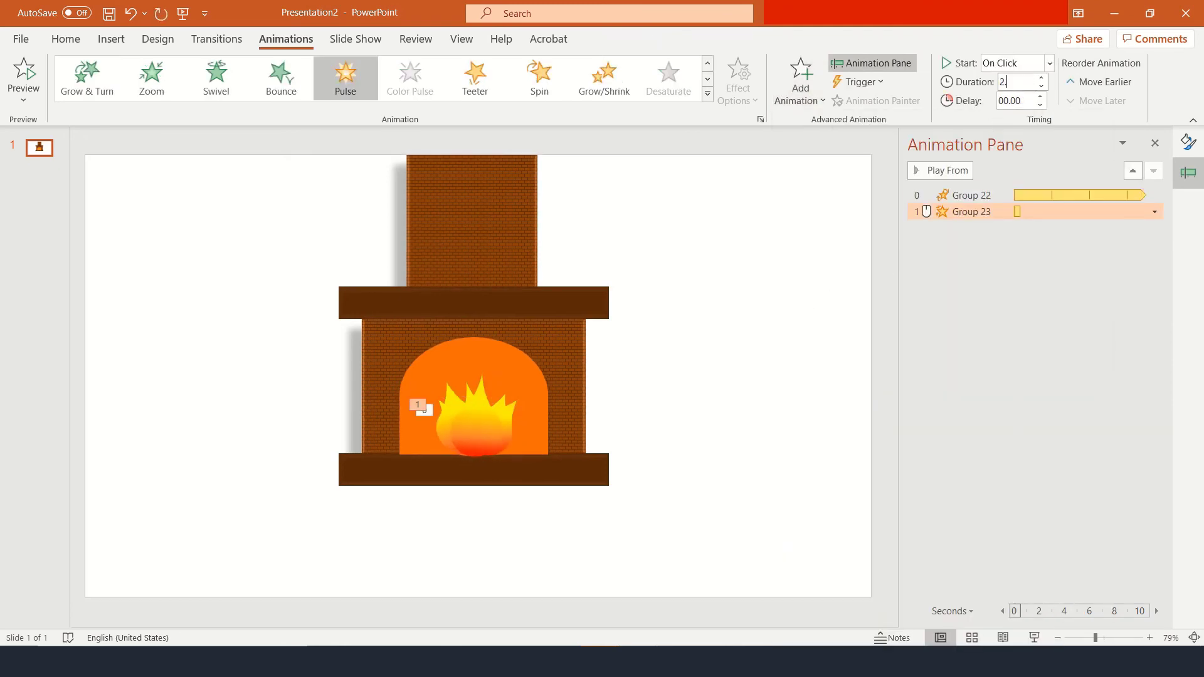
pyautogui.write('5')
pyautogui.click(1049, 62)
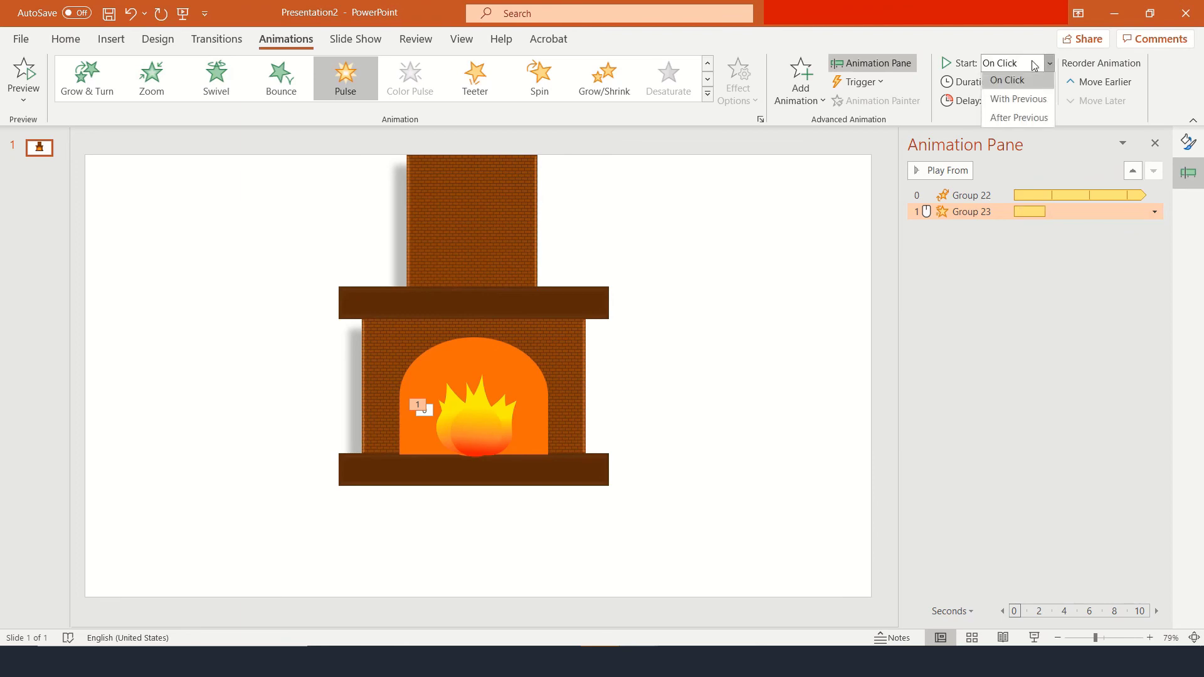
pyautogui.click(1018, 102)
# Set the front flame's Pulse animation to repeat Until Next Click.
pyautogui.doubleClick(987, 211)
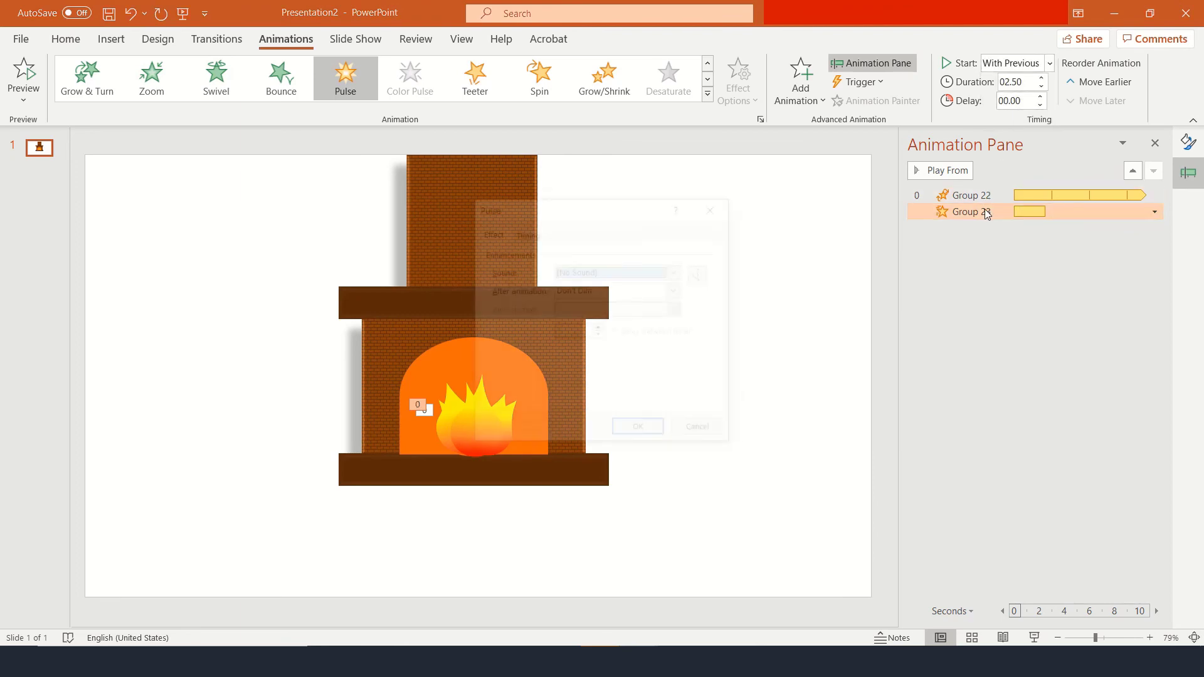
pyautogui.click(527, 233)
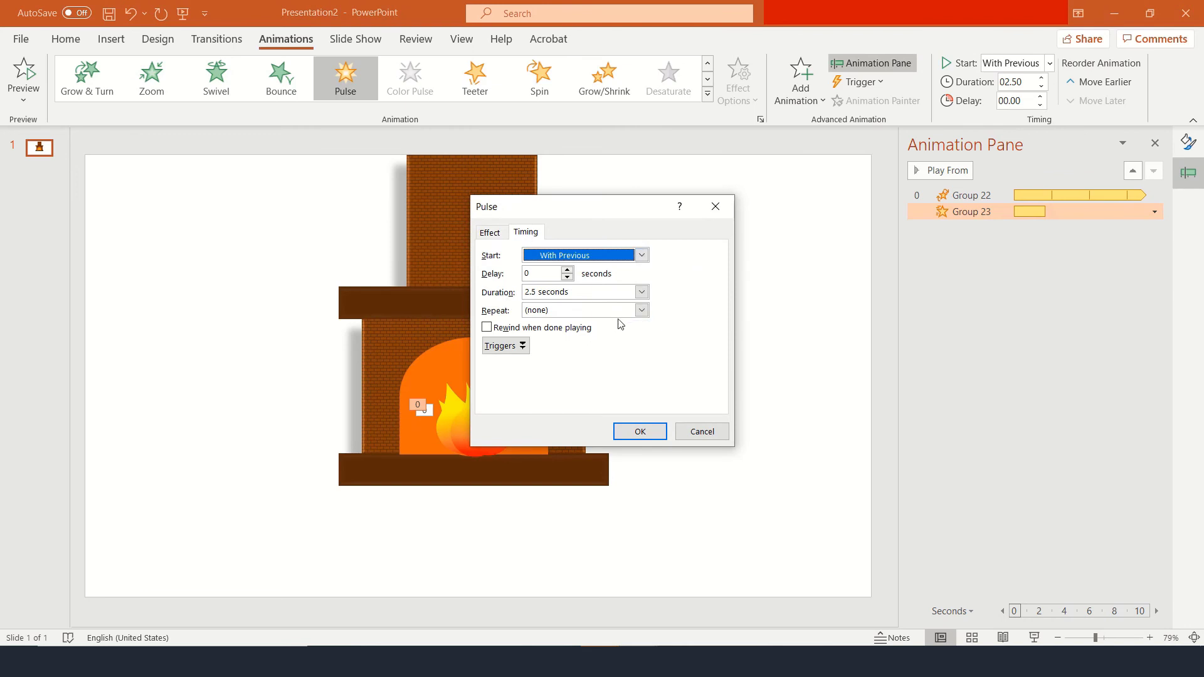
pyautogui.click(641, 310)
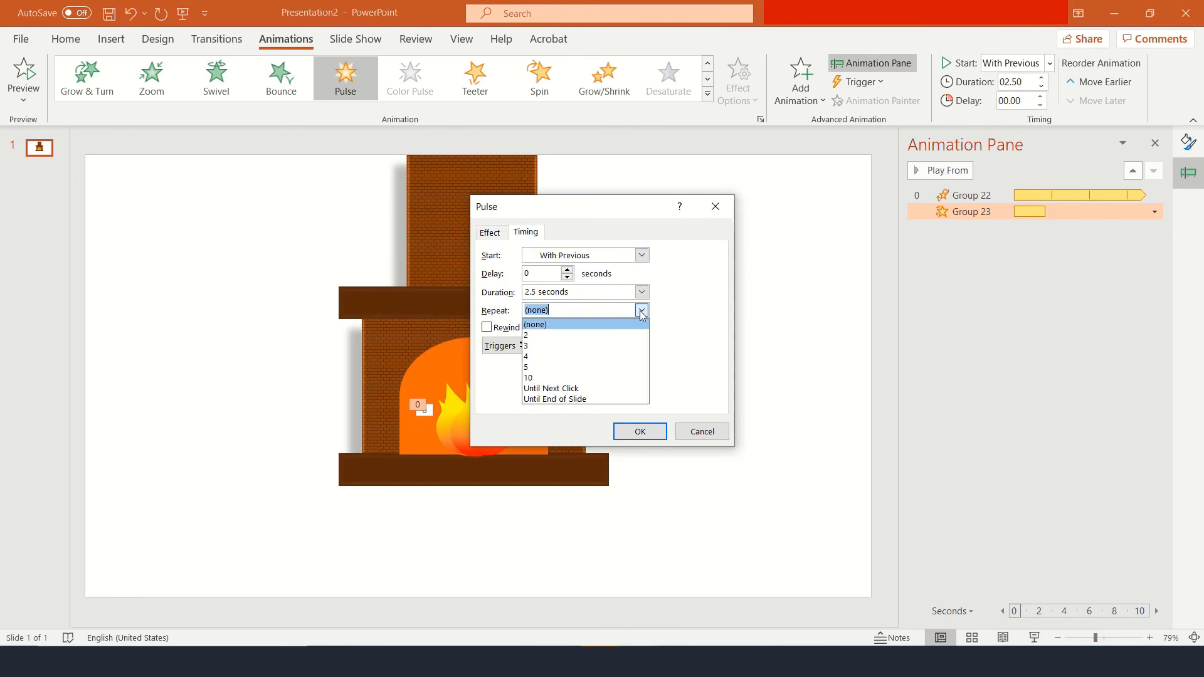
pyautogui.click(583, 389)
pyautogui.click(637, 430)
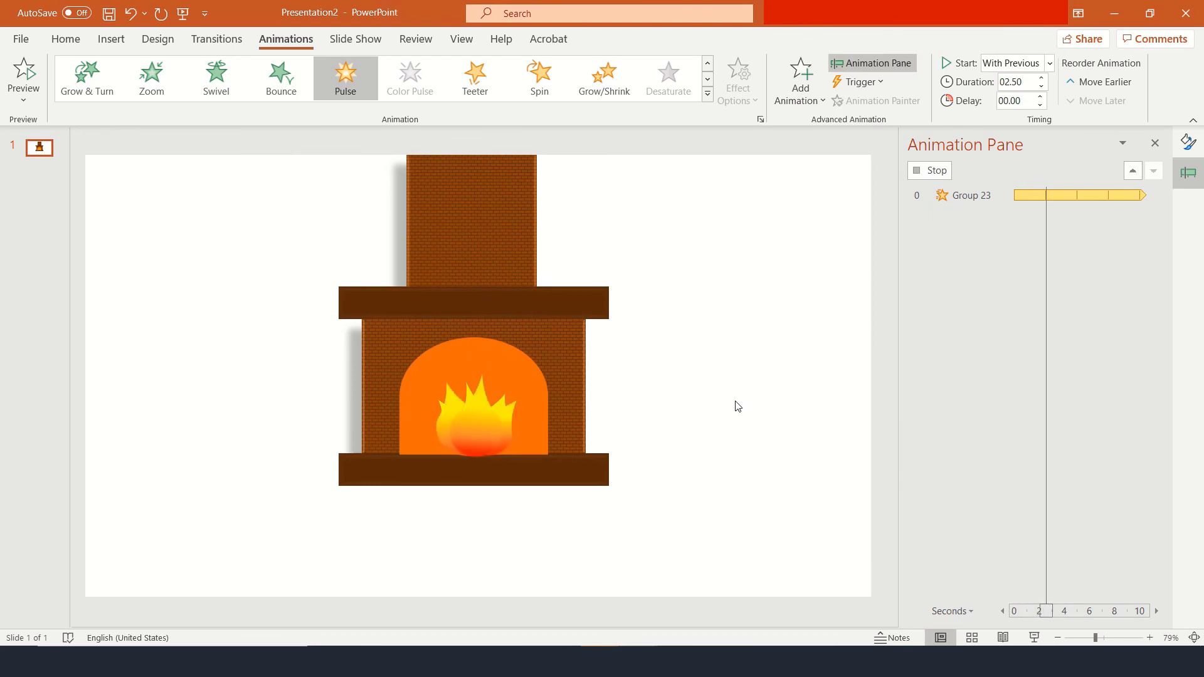
# Give the slide background a solid near-black fill, using the darkest shade of the light gray theme color.
pyautogui.rightClick(752, 276)
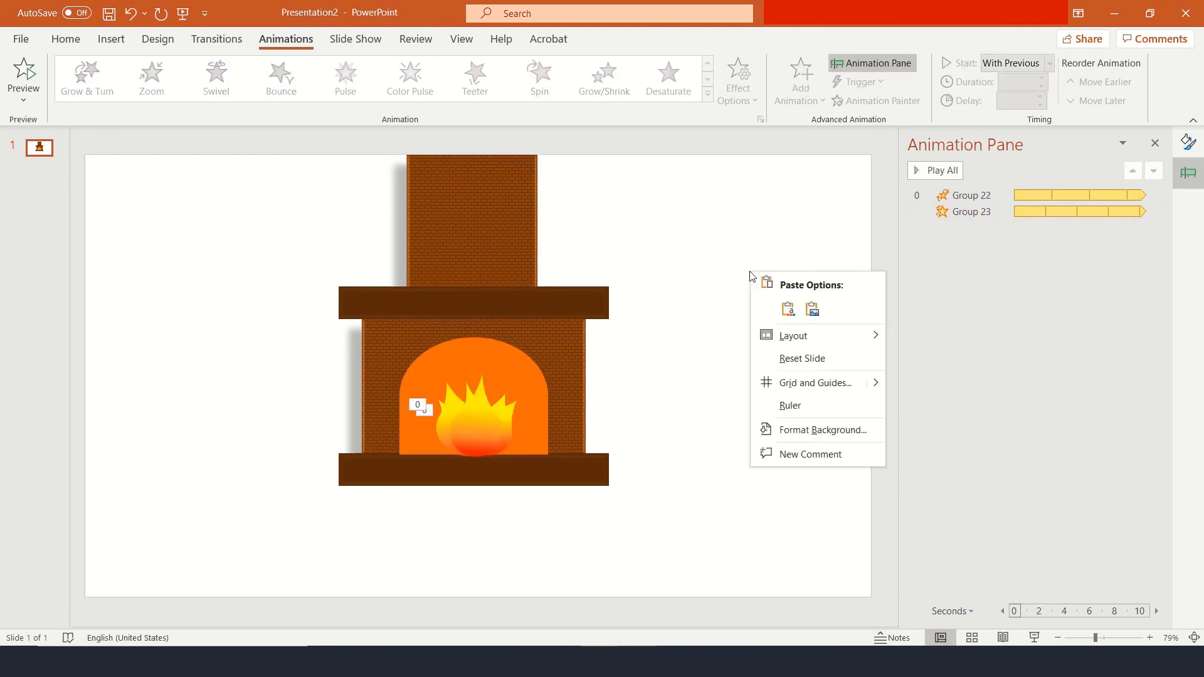
pyautogui.click(822, 430)
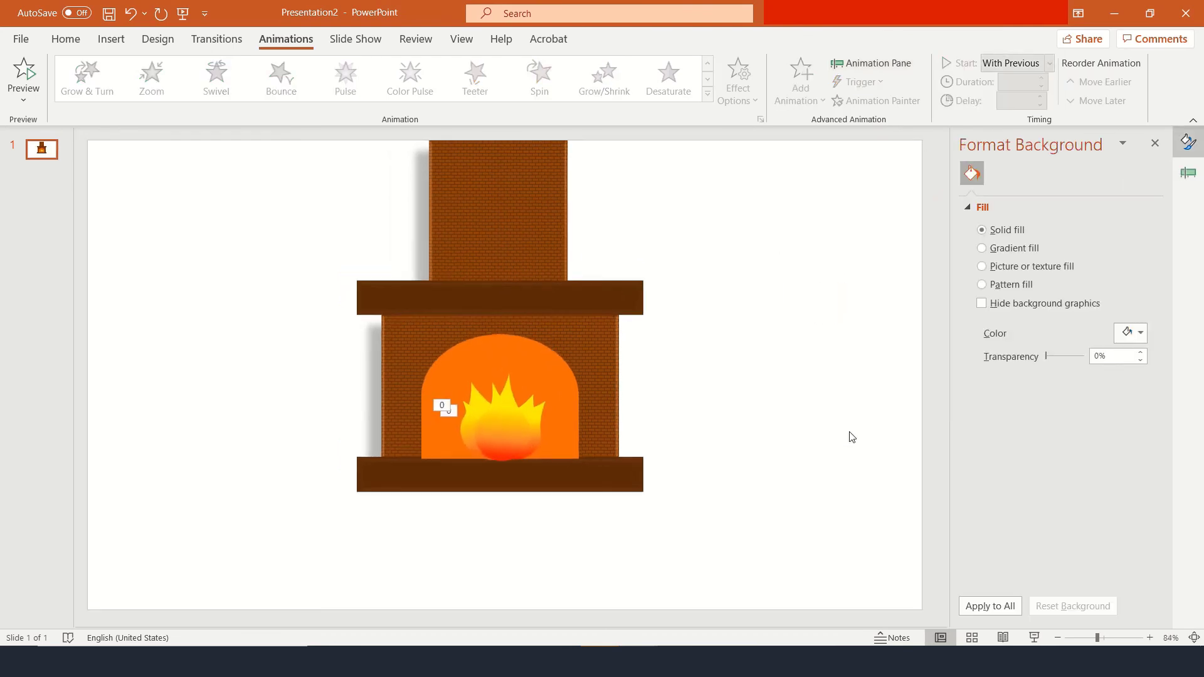
pyautogui.click(1123, 332)
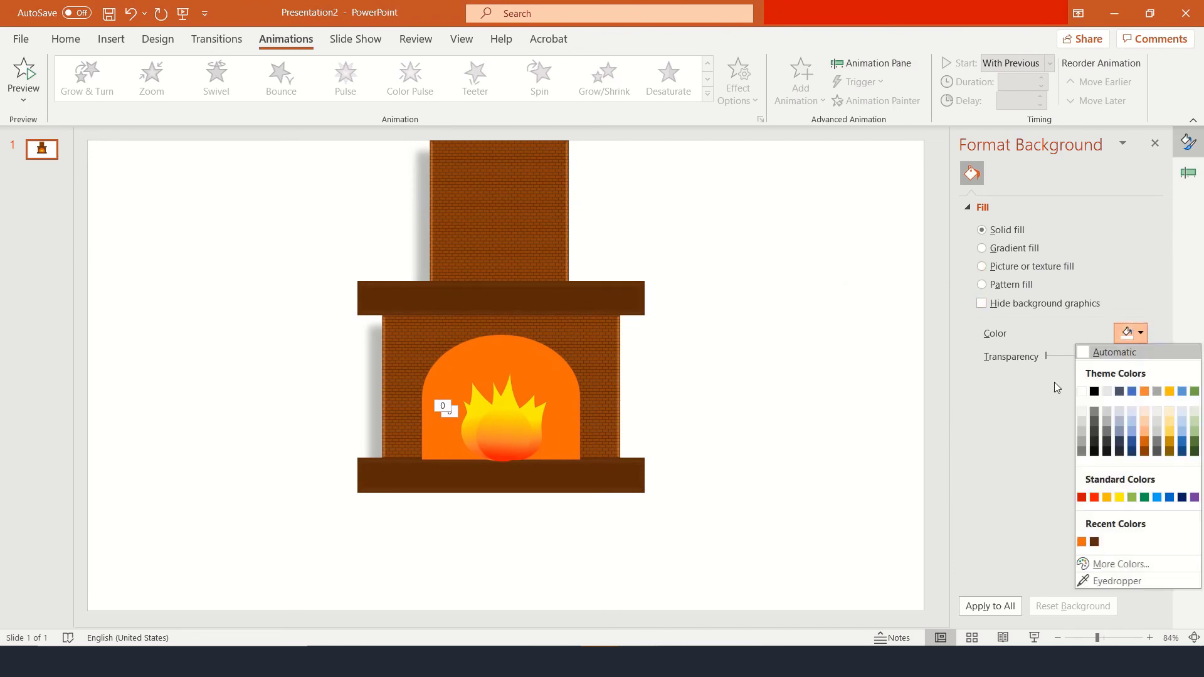
pyautogui.click(1106, 451)
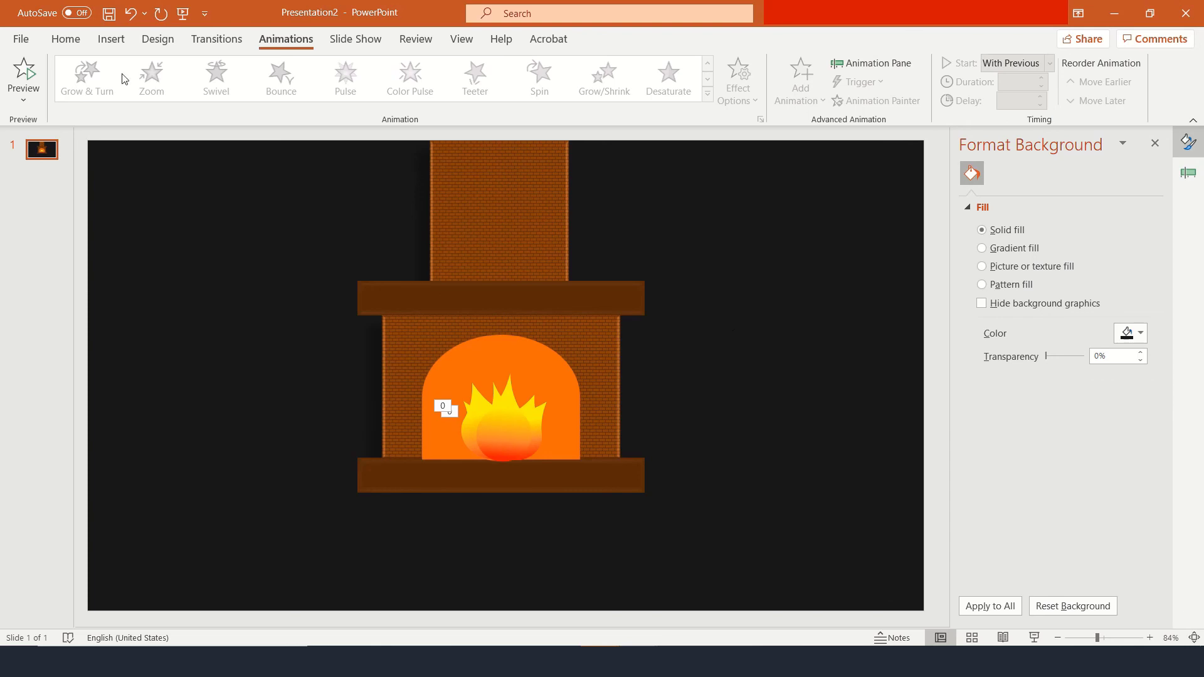
# Draw a floor rectangle 13.33" wide and 2.1" high along the slide's lower edge and send it behind the fireplace.
pyautogui.click(108, 39)
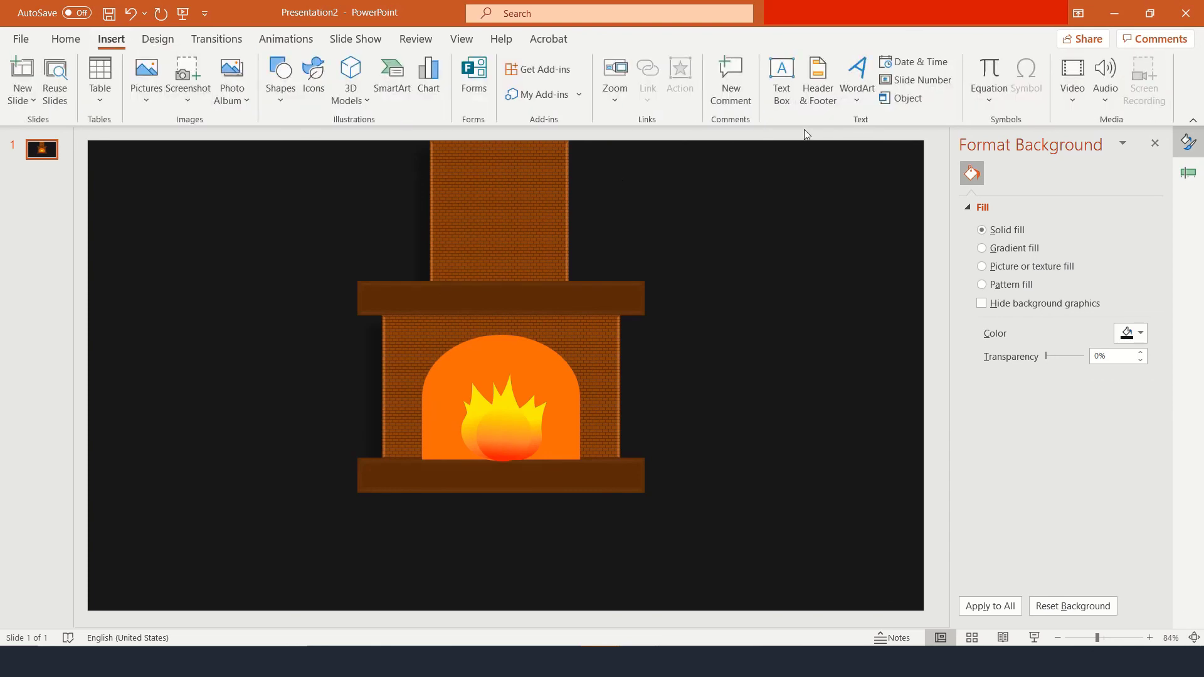
pyautogui.click(274, 85)
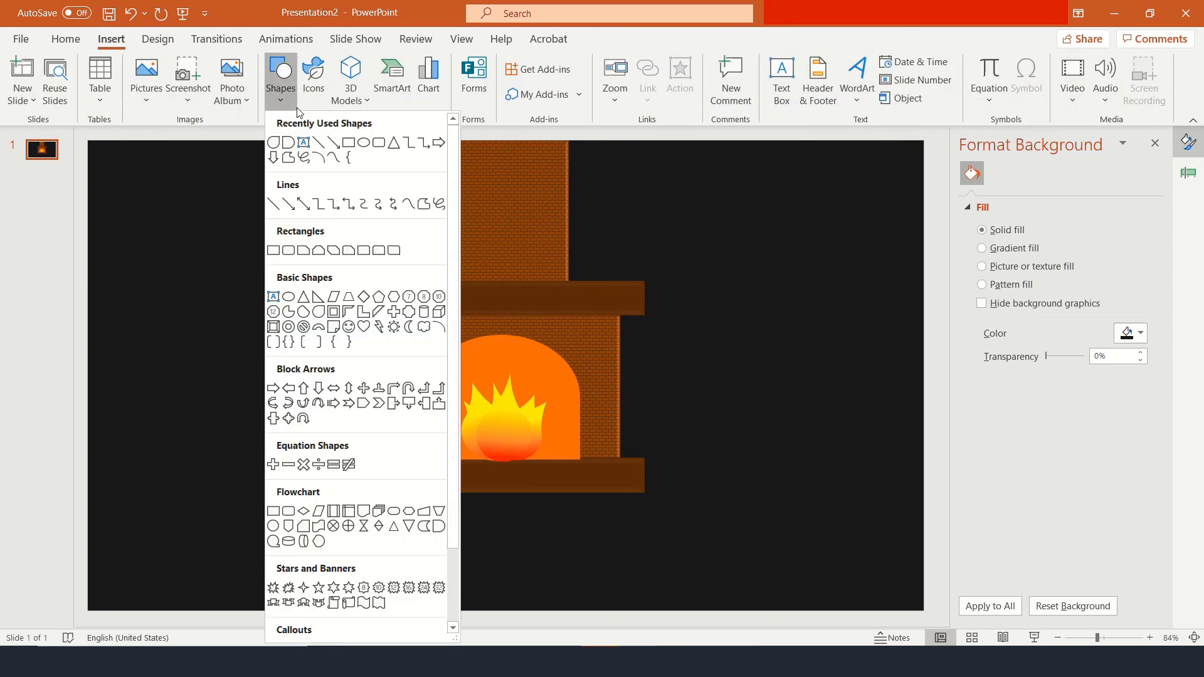
pyautogui.click(349, 143)
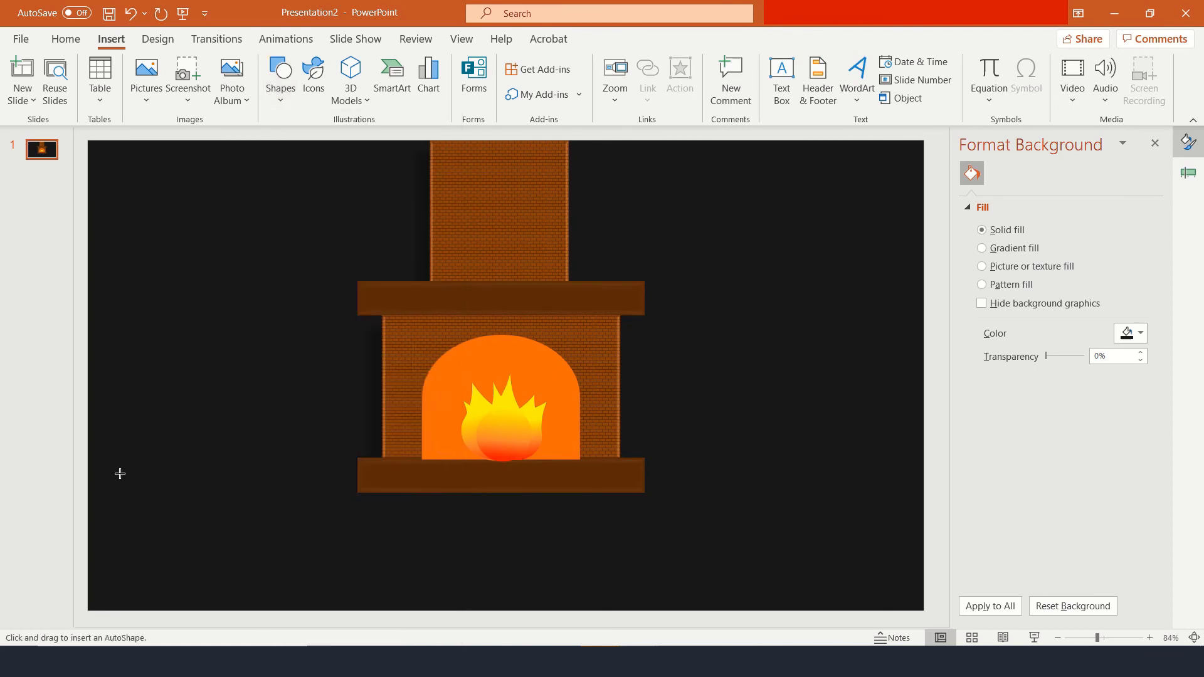
pyautogui.moveTo(687, 603)
pyautogui.mouseDown()
pyautogui.moveTo(935, 614)
pyautogui.moveTo(924, 611)
pyautogui.mouseUp()
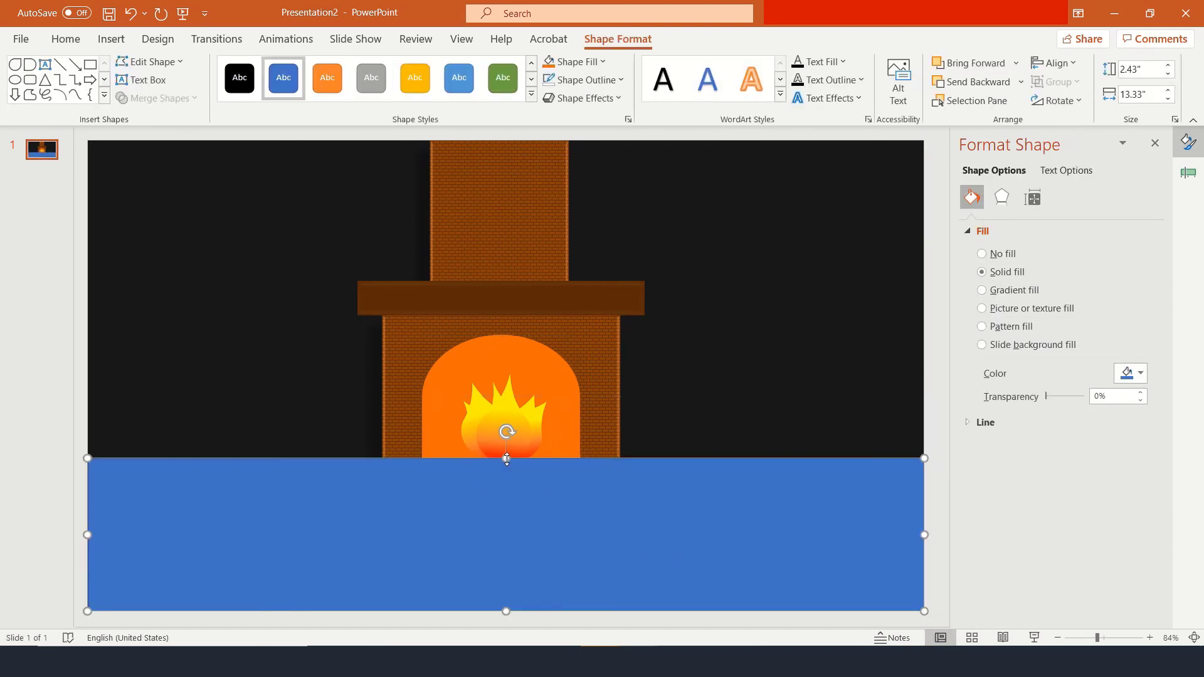
pyautogui.moveTo(507, 460)
pyautogui.mouseDown()
pyautogui.moveTo(508, 489)
pyautogui.moveTo(509, 479)
pyautogui.mouseUp()
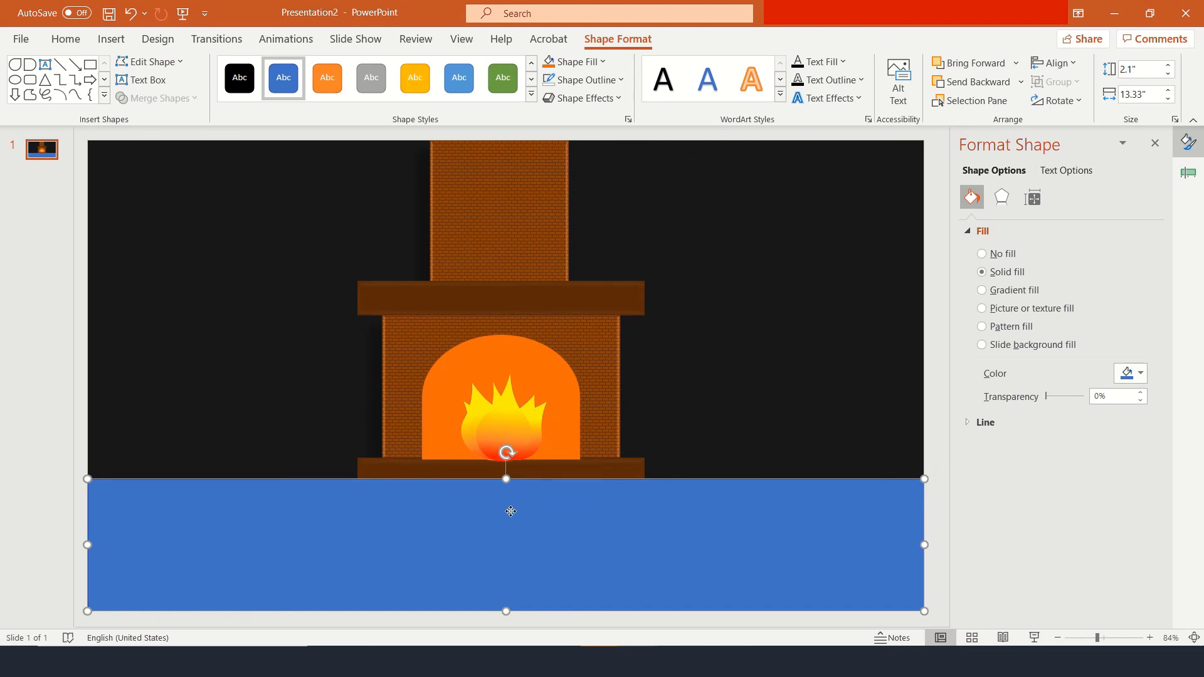
pyautogui.rightClick(511, 511)
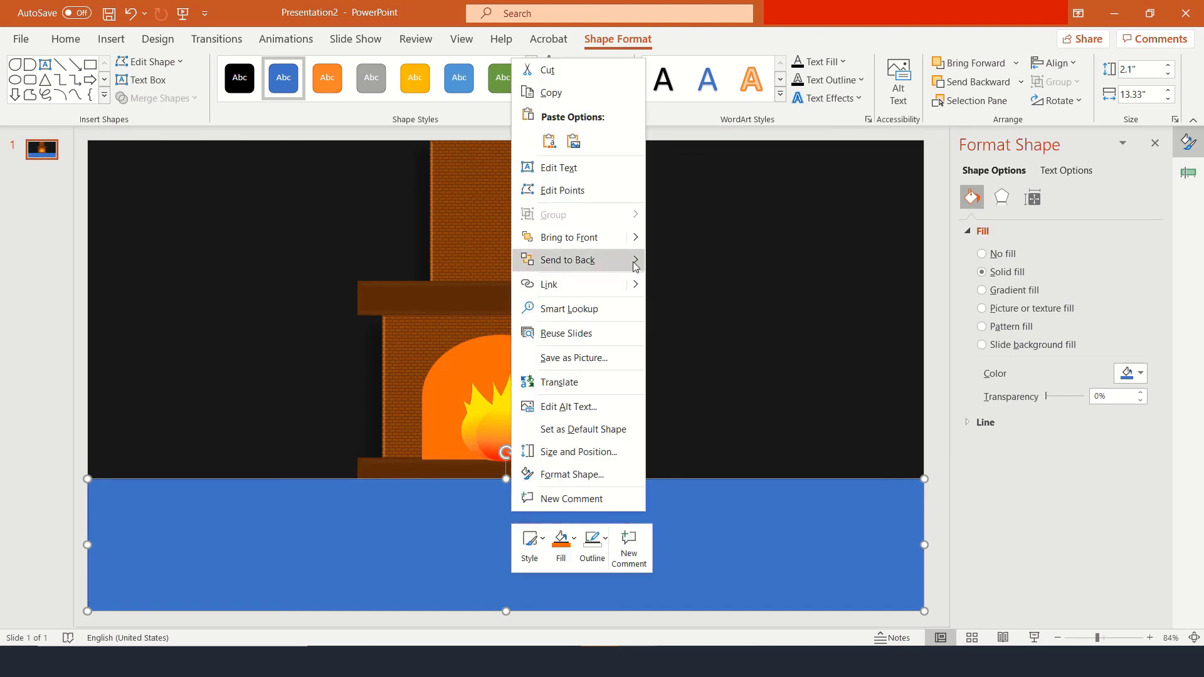
pyautogui.click(671, 264)
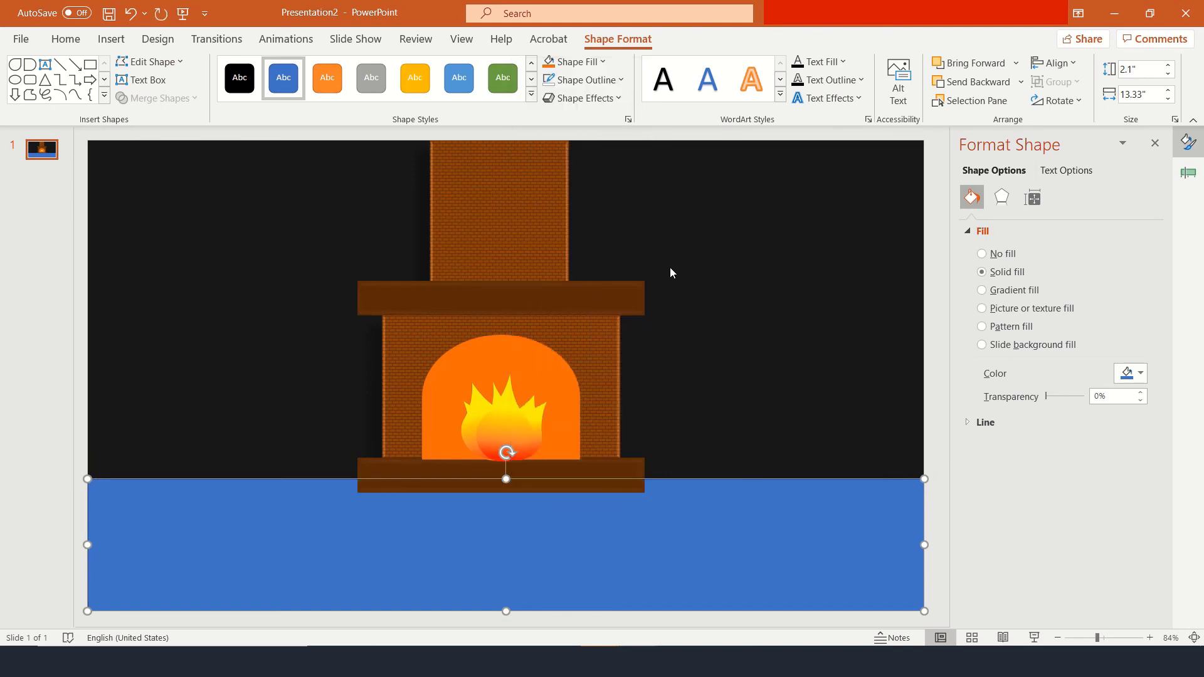
# Fill the floor rectangle with the dark brown wood texture.
pyautogui.click(1017, 291)
pyautogui.click(1015, 308)
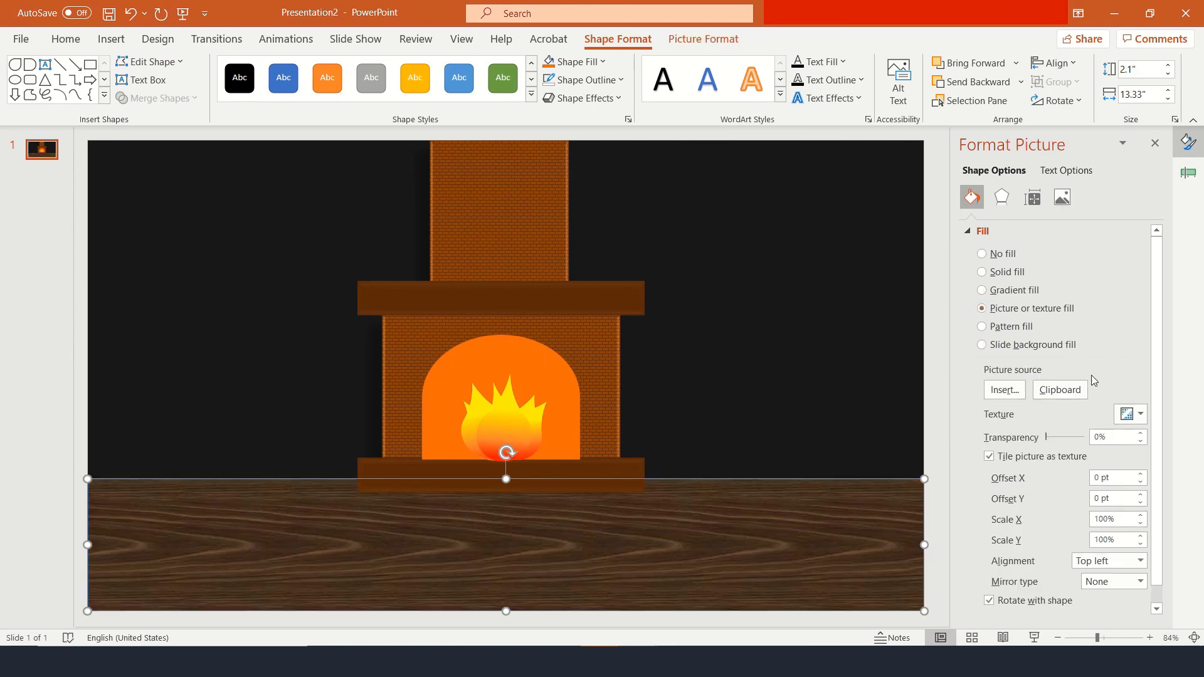
pyautogui.click(1135, 414)
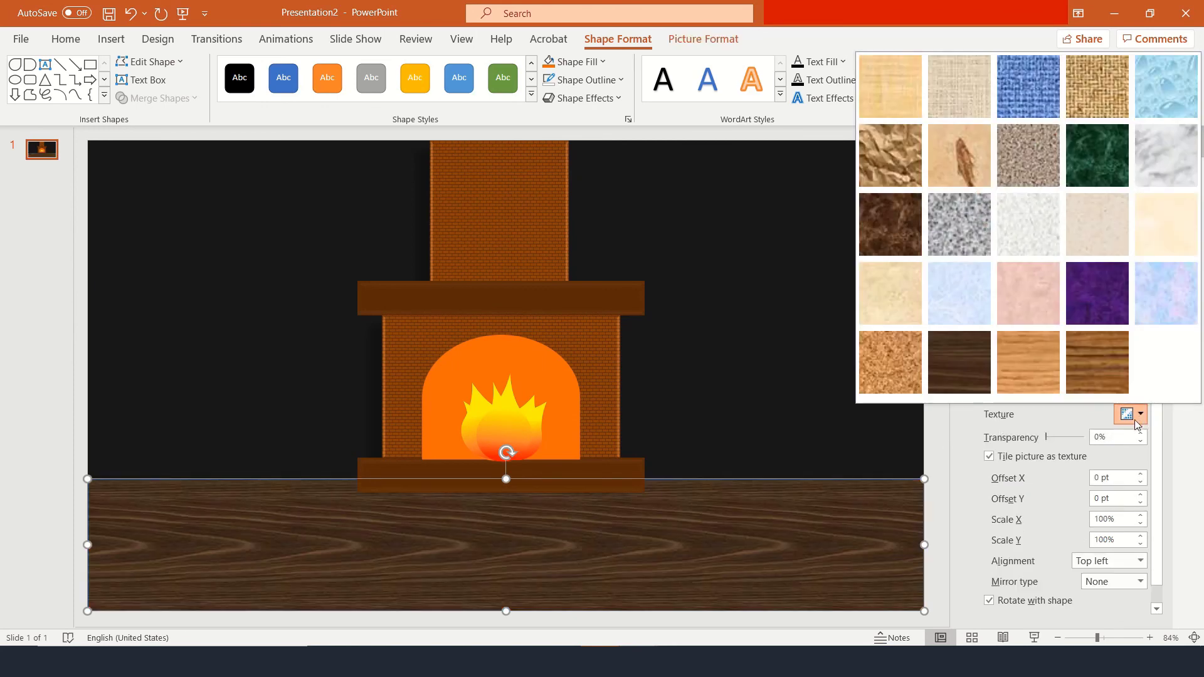
pyautogui.click(953, 367)
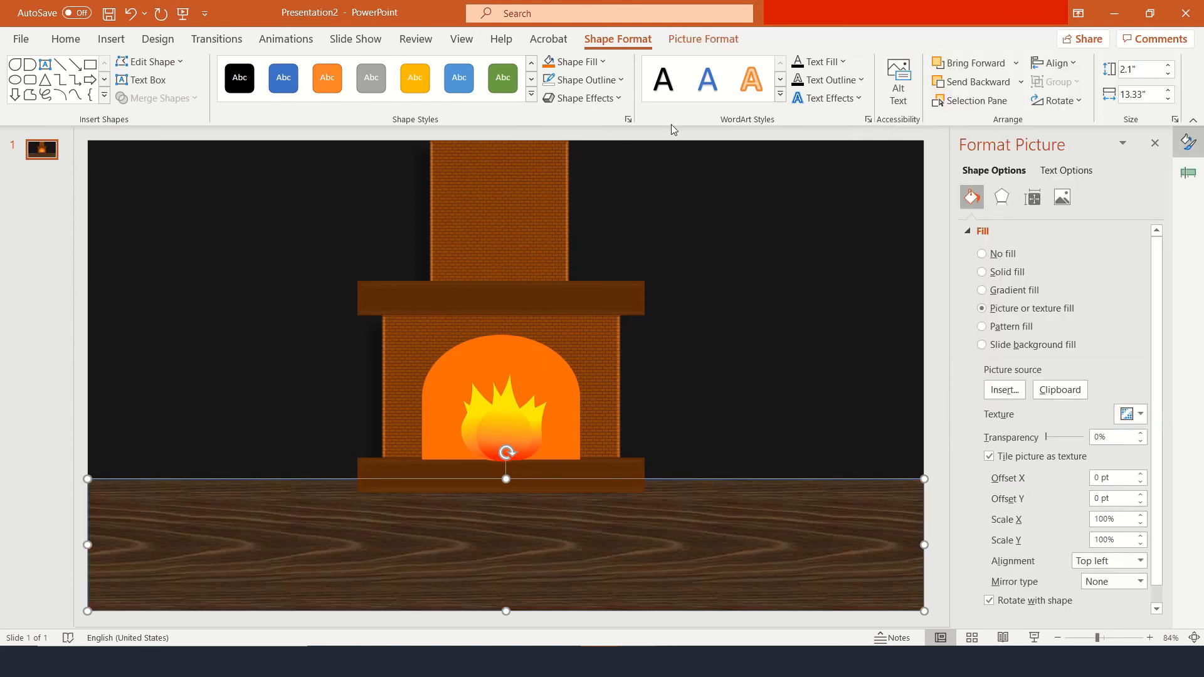
# Run the slide show from the current slide to preview the animated fire.
pyautogui.click(797, 342)
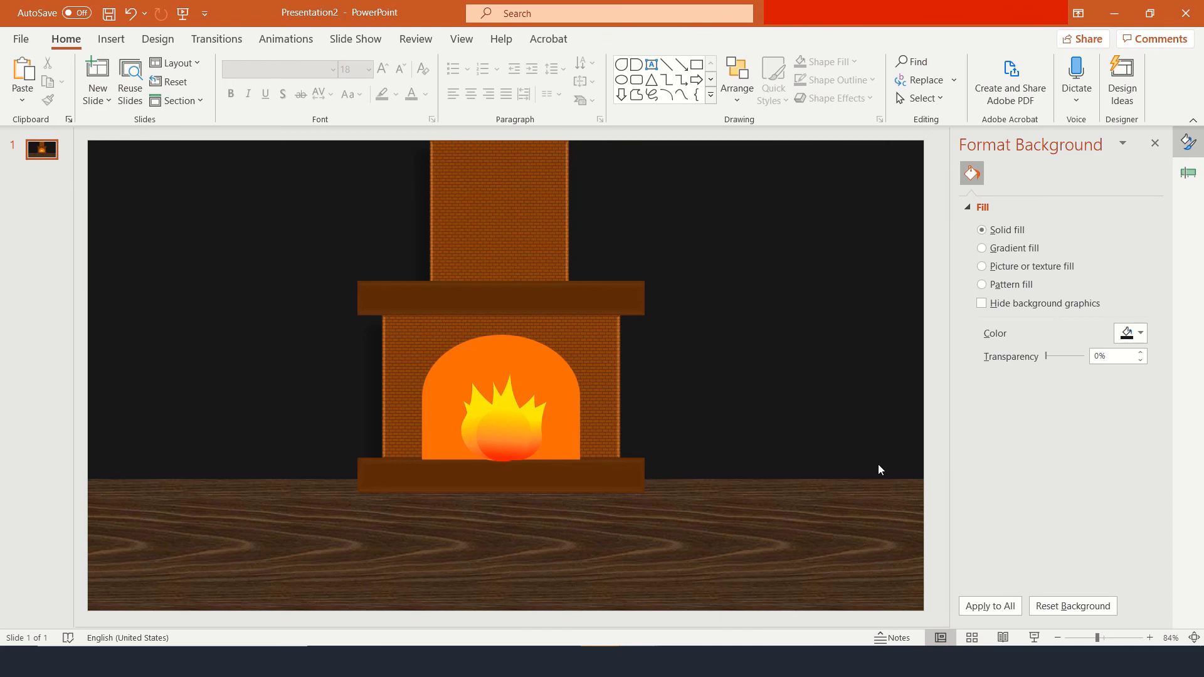
pyautogui.click(1034, 638)
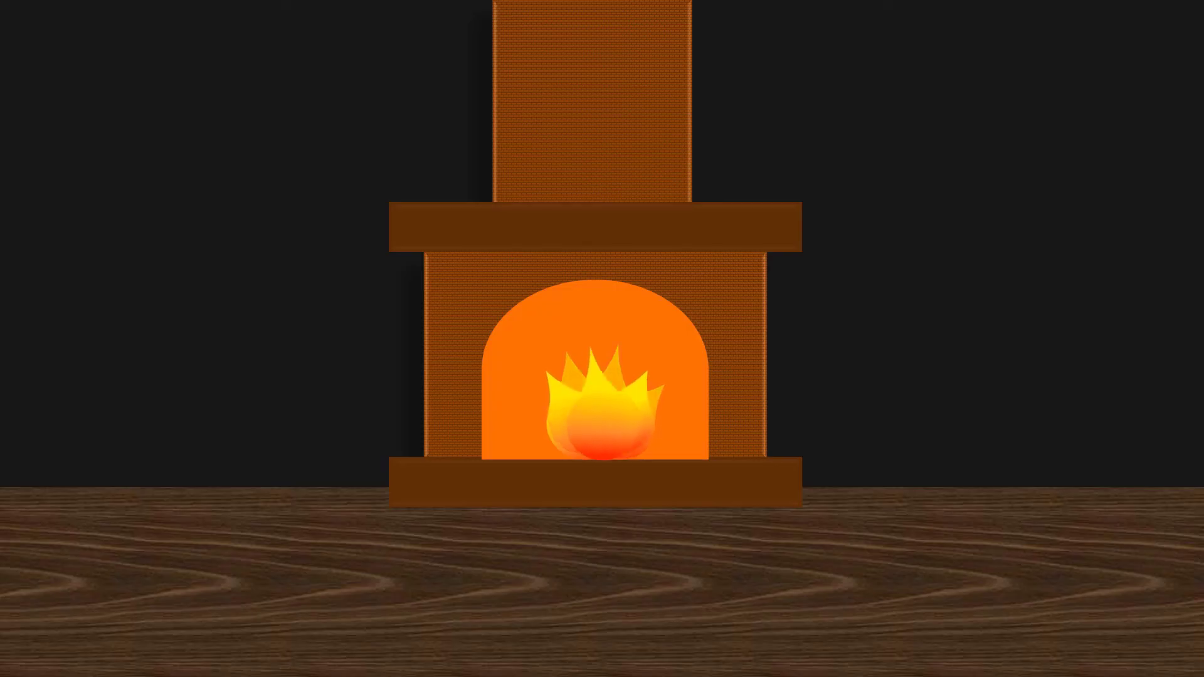